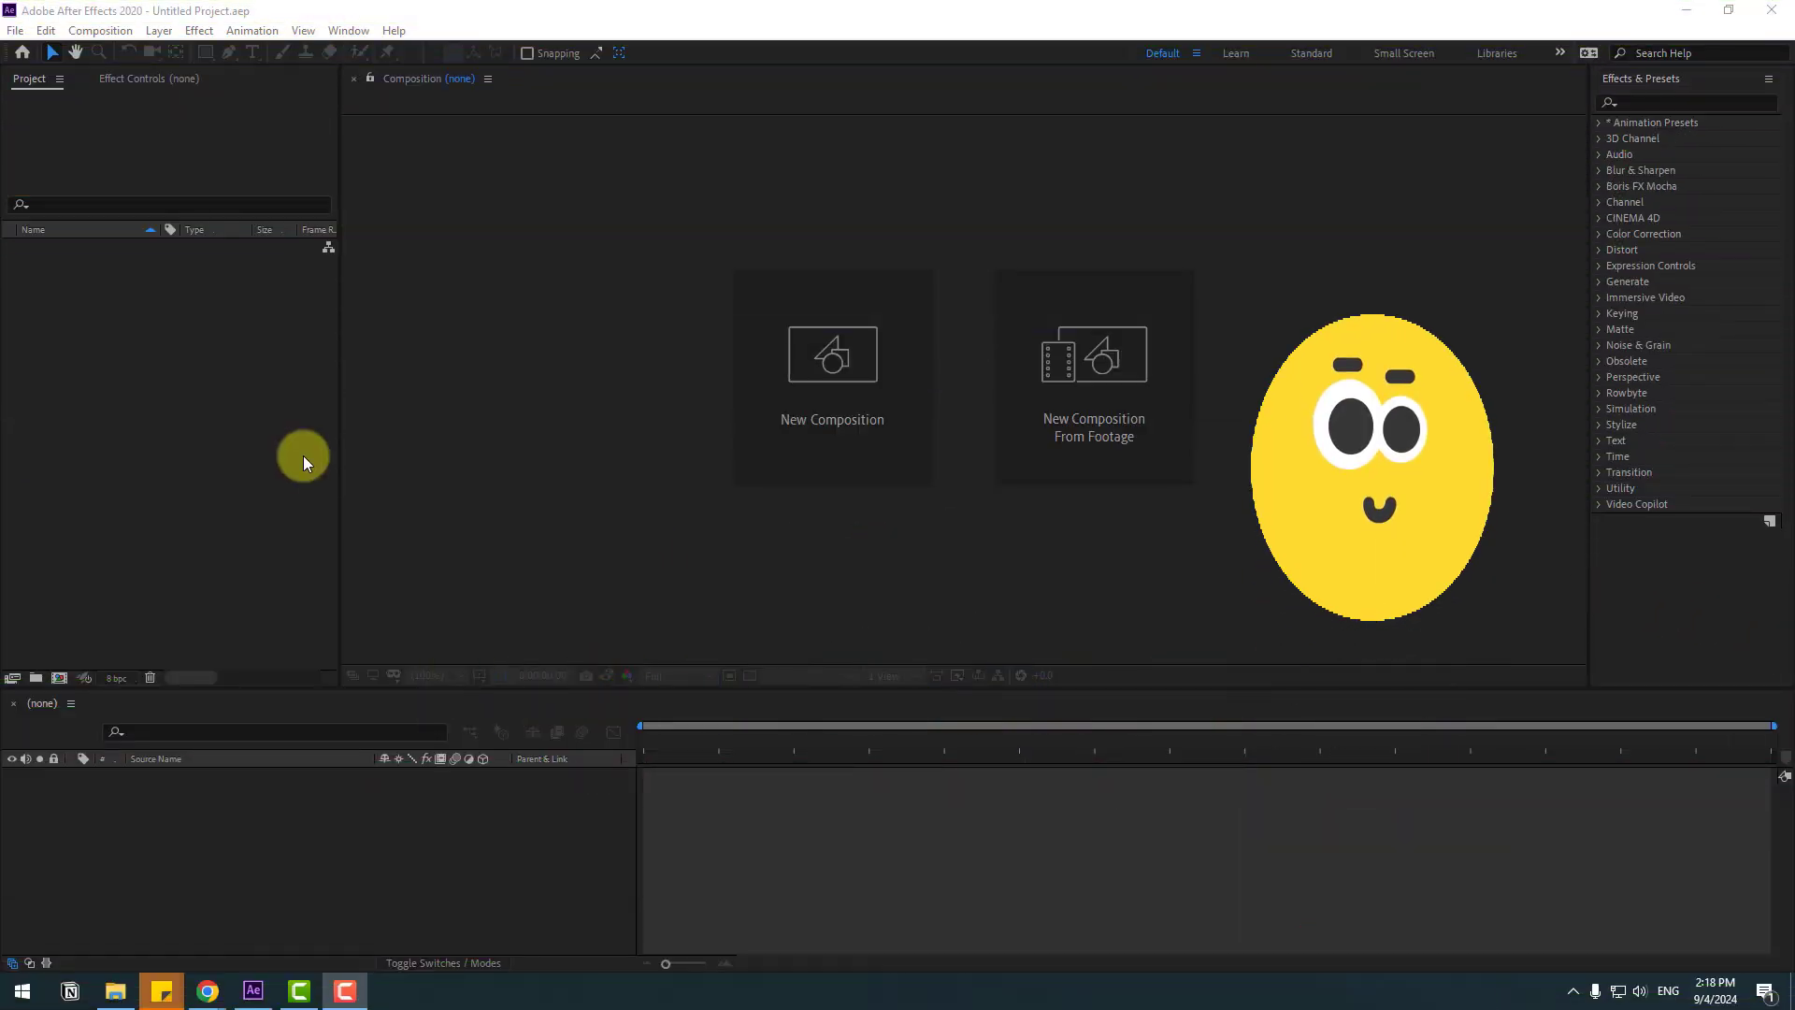
- Create a 1920×1080, 25 fps, 10-second composition named 'Element 3D'
right_click(139, 329)
left_click(193, 344)
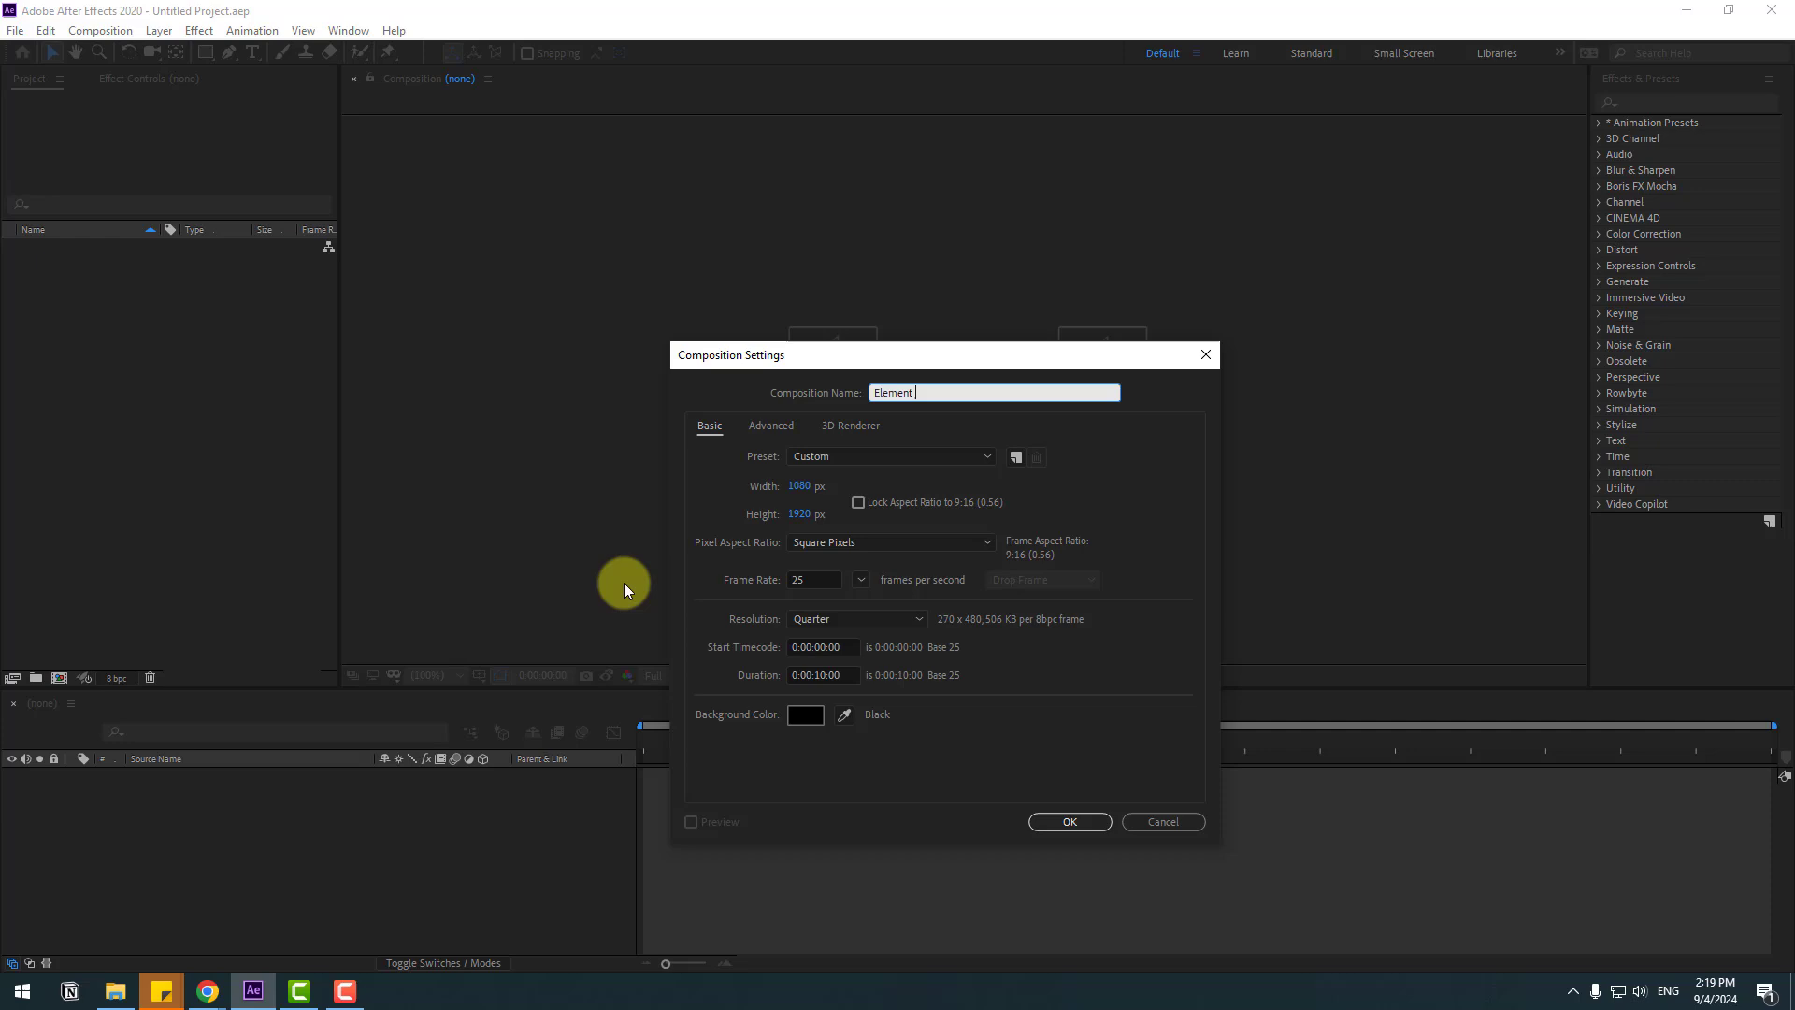
left_click(806, 486)
type("192")
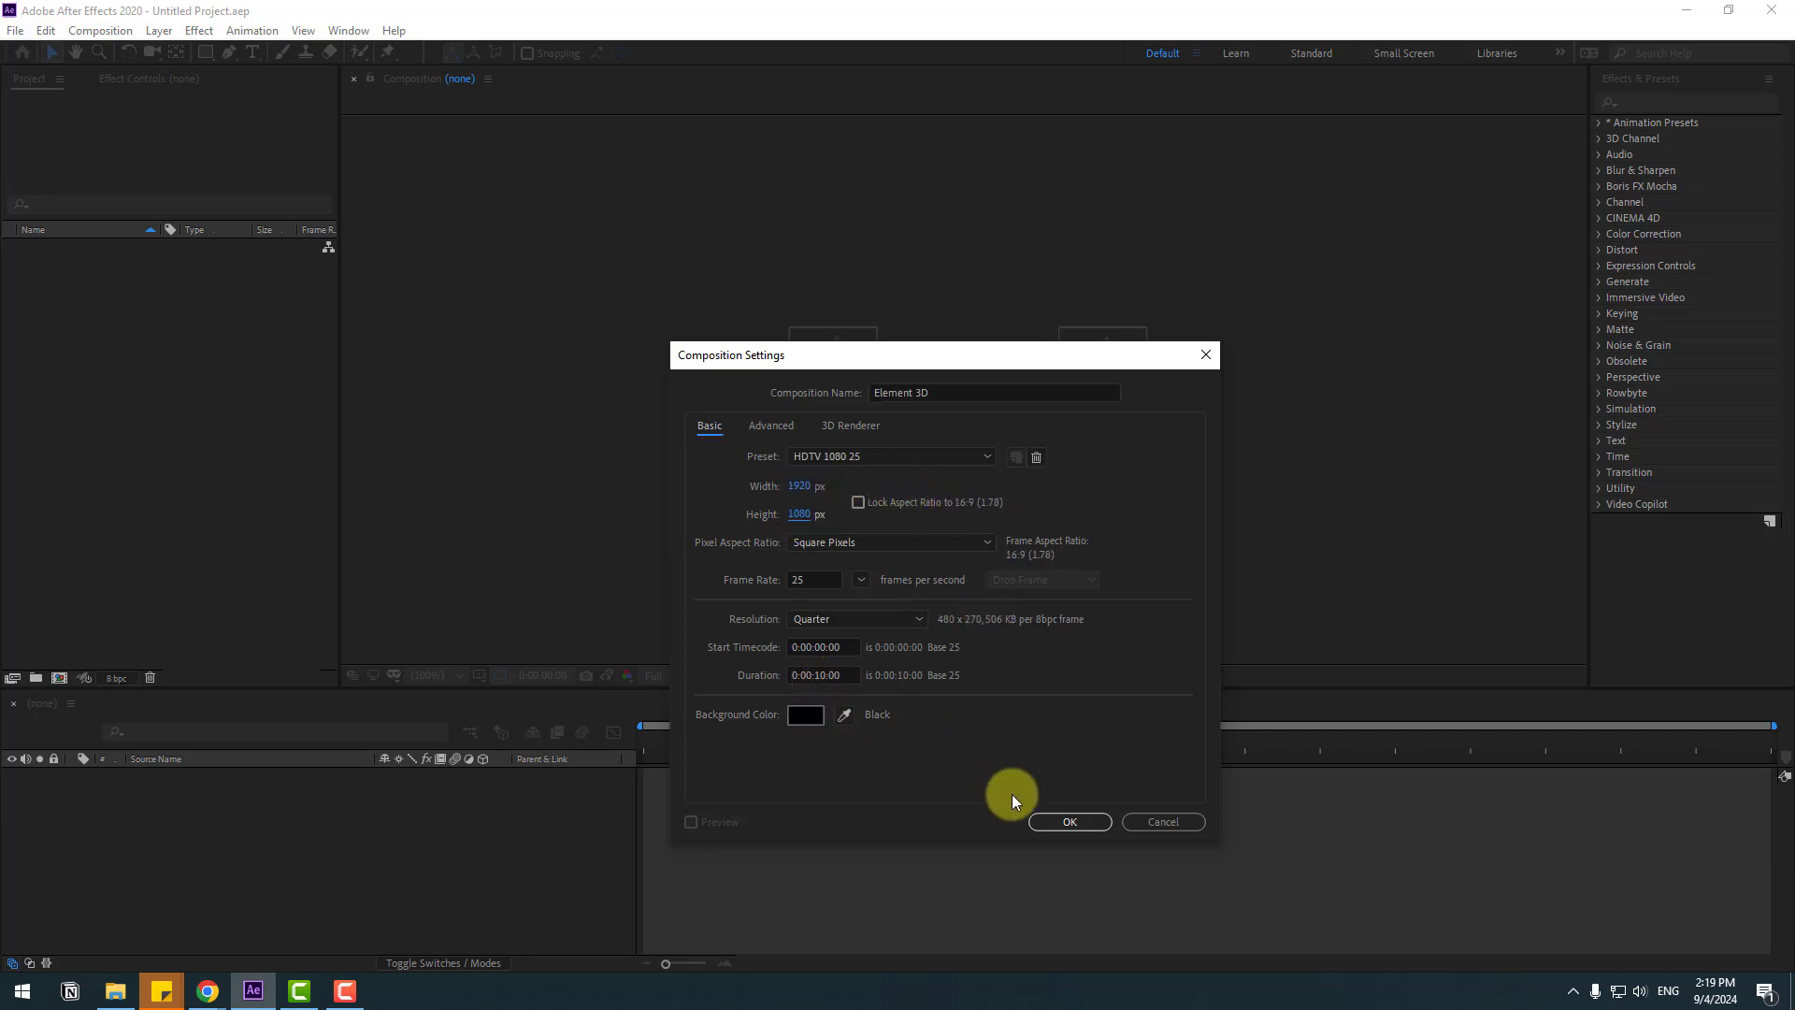
left_click(1057, 822)
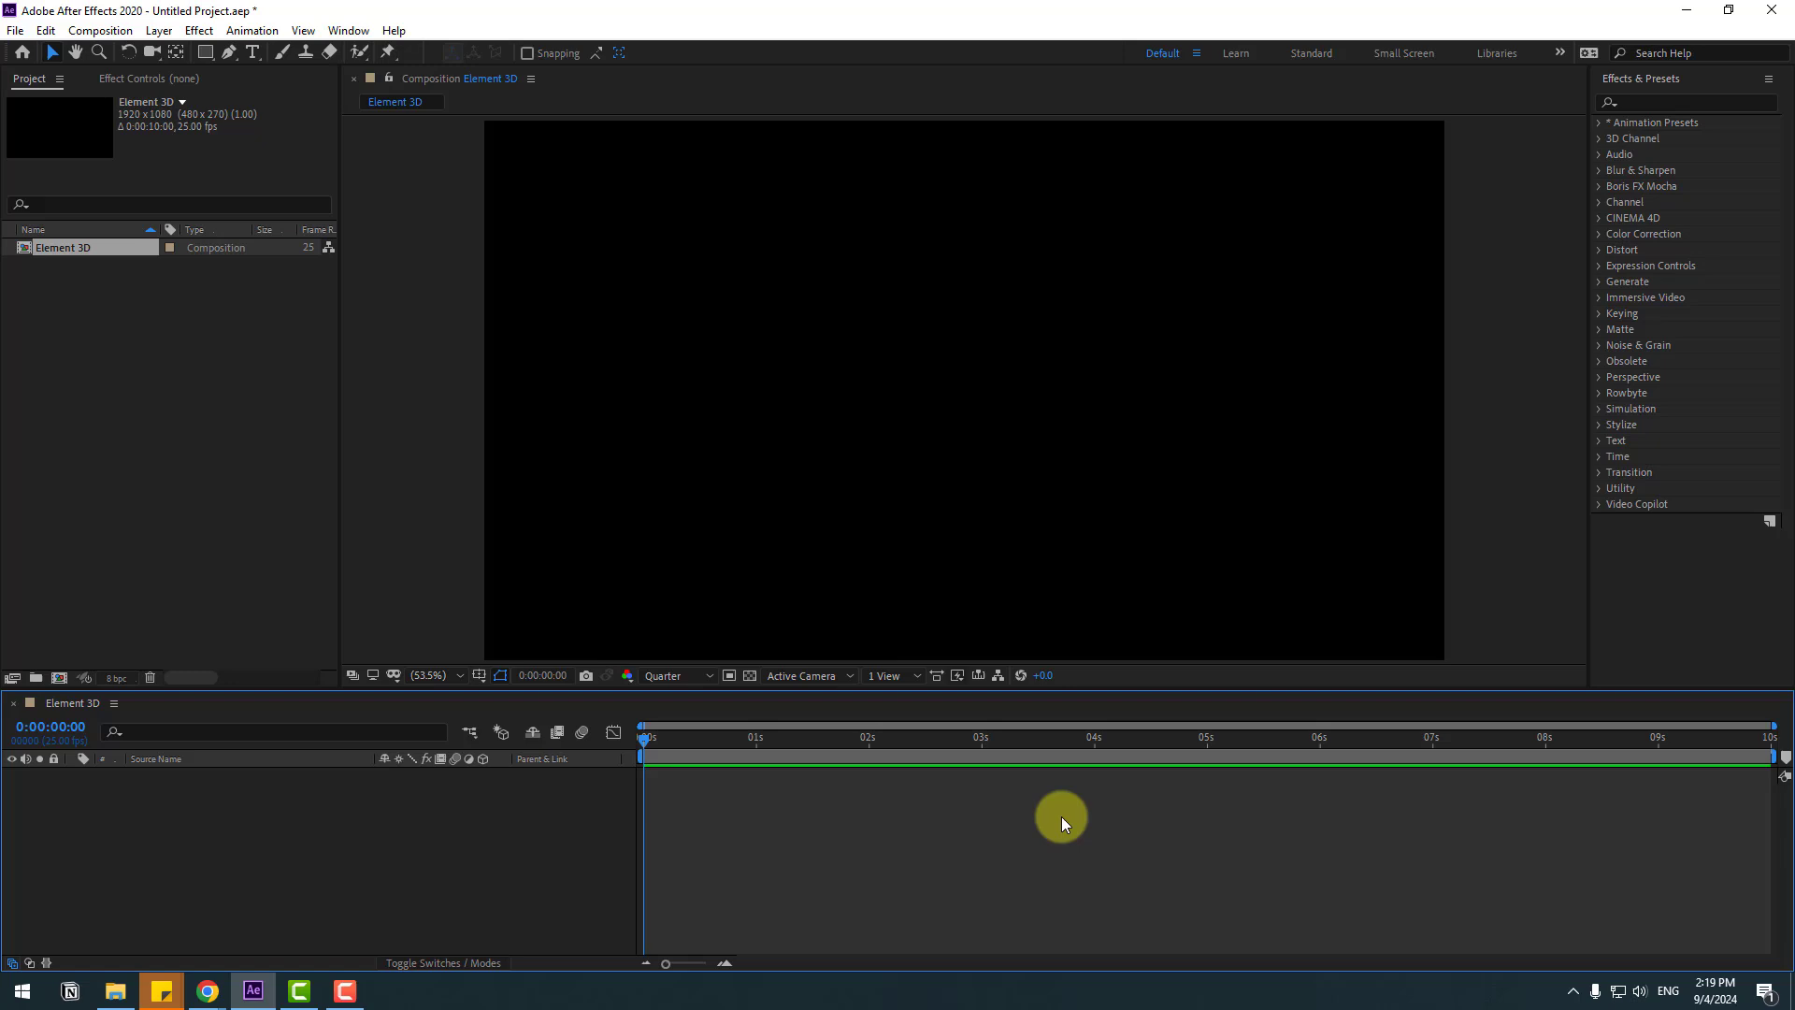
- Add a full-size black solid layer named 'E3D'
right_click(263, 847)
mouse_move(407, 637)
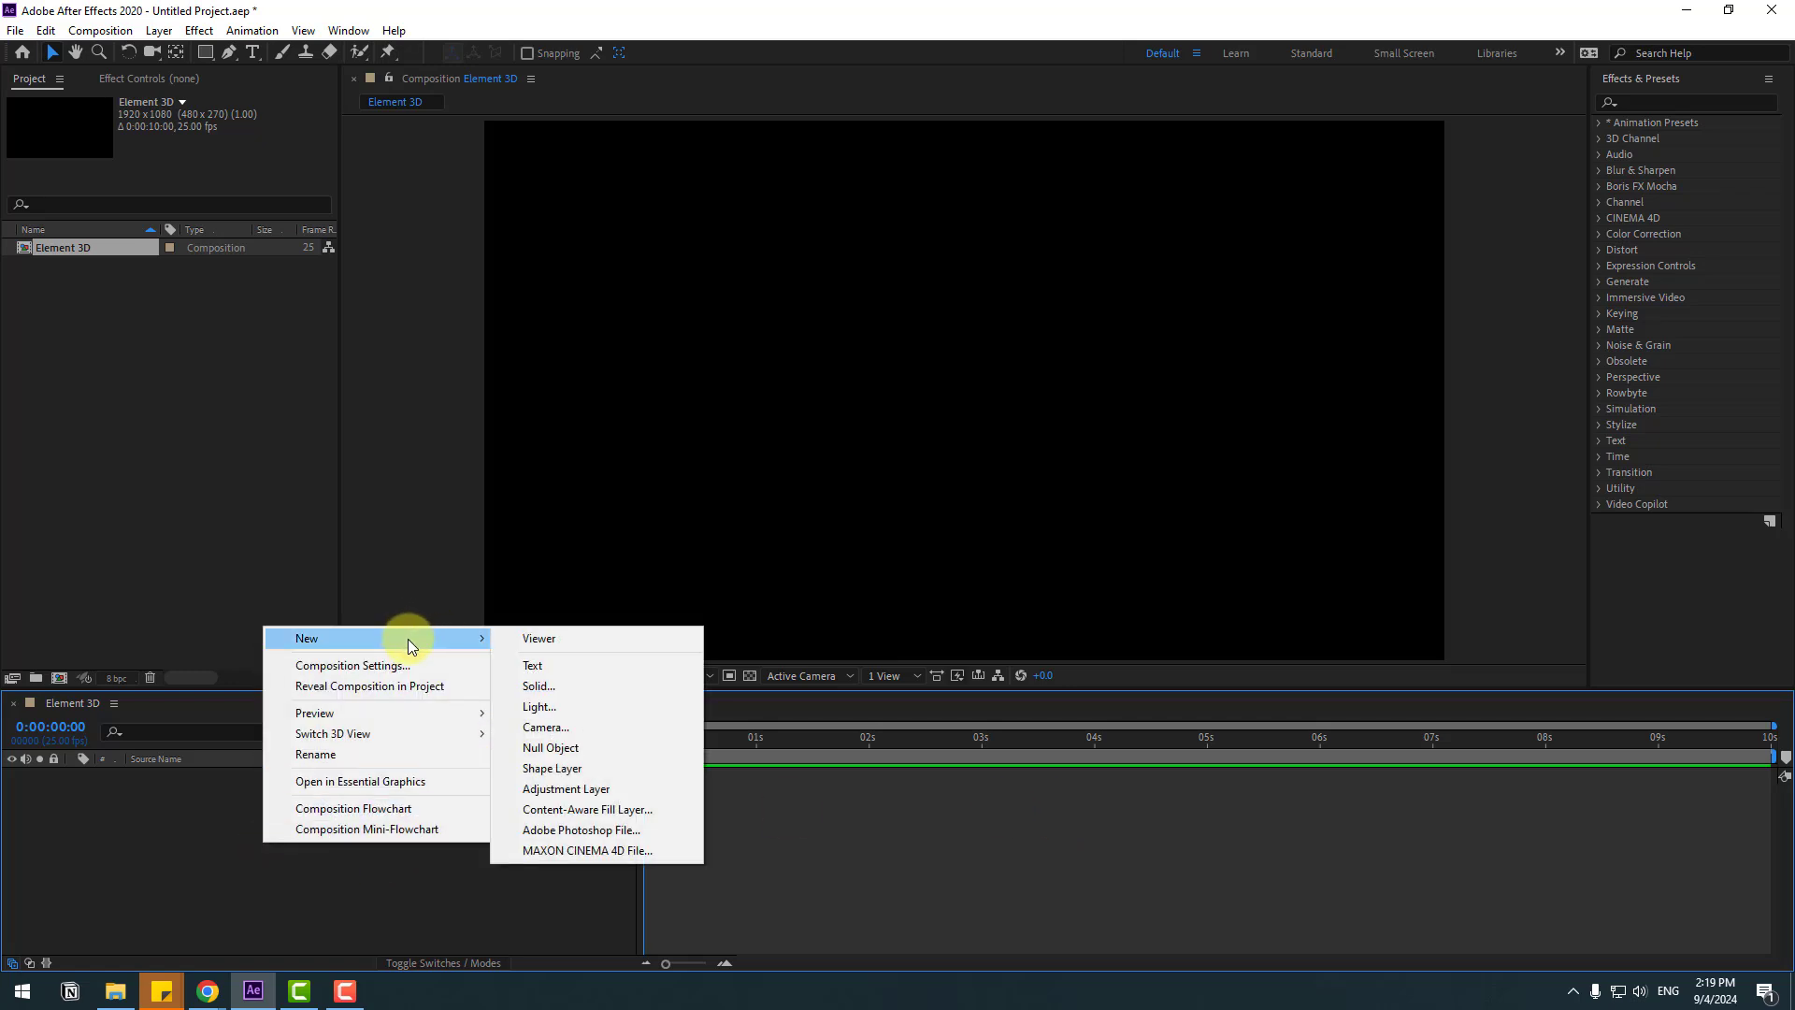
left_click(538, 686)
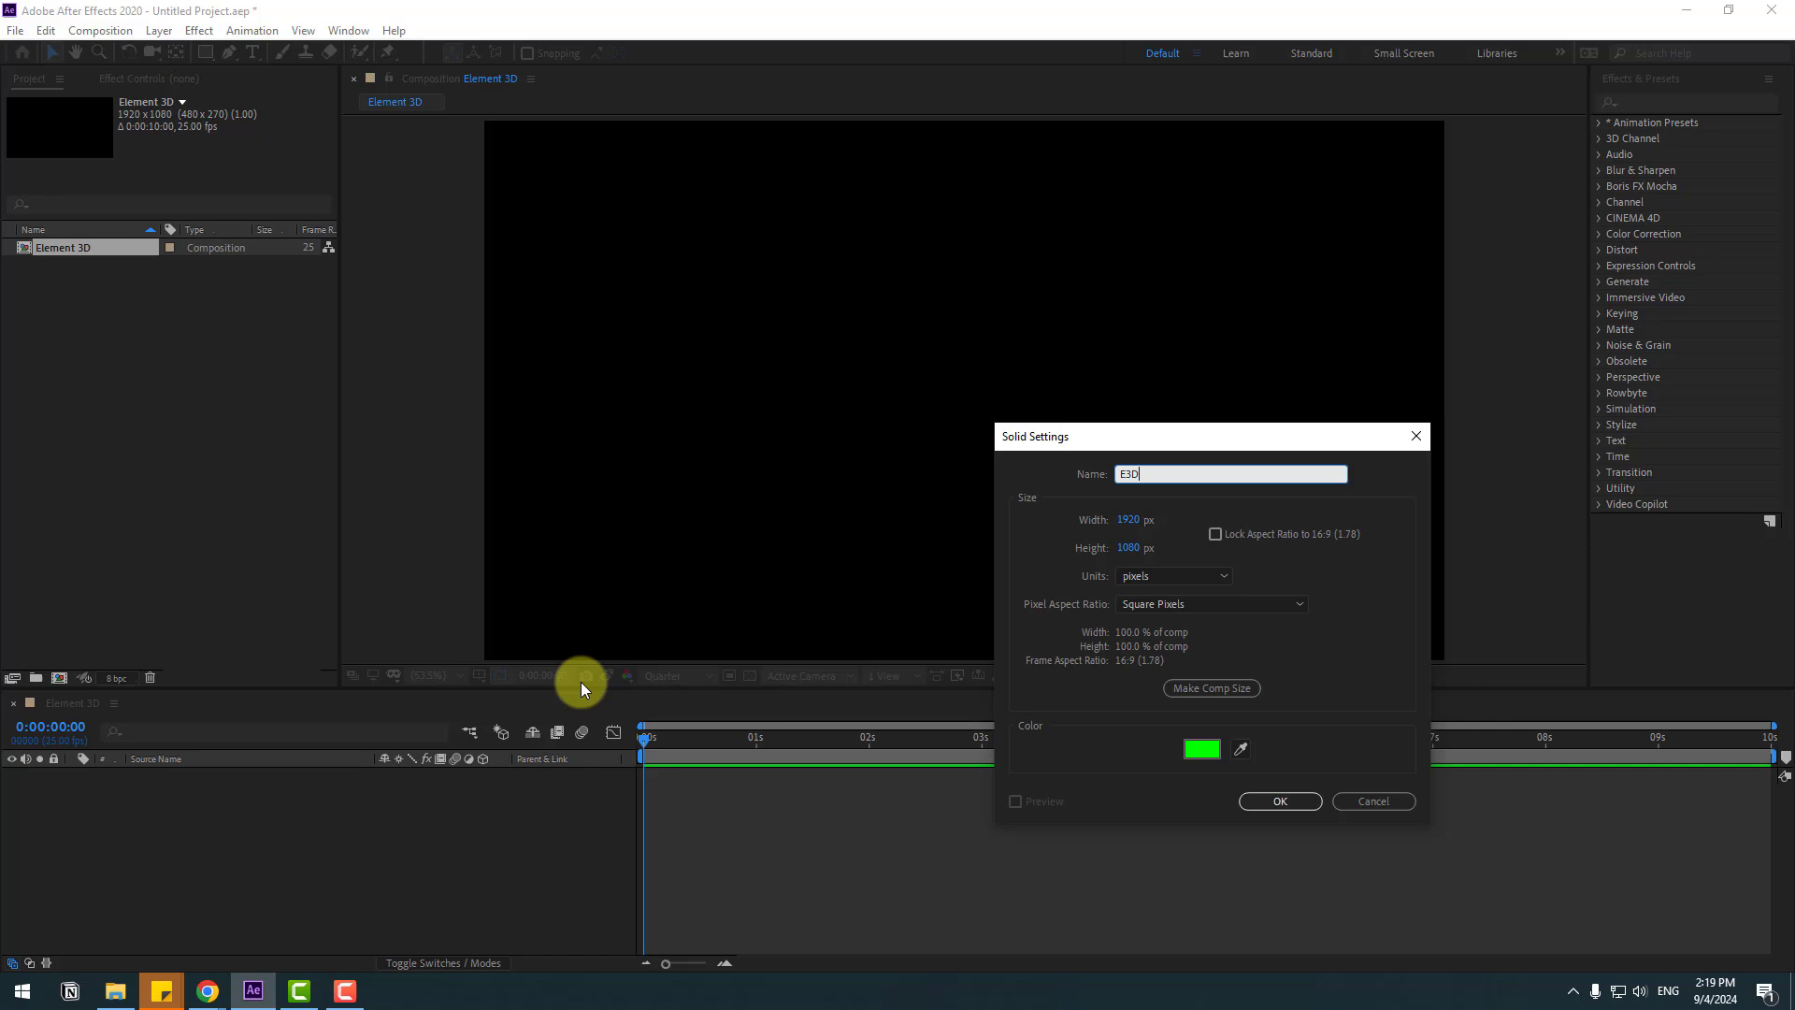
type("E3D")
left_click(1200, 752)
left_click(550, 928)
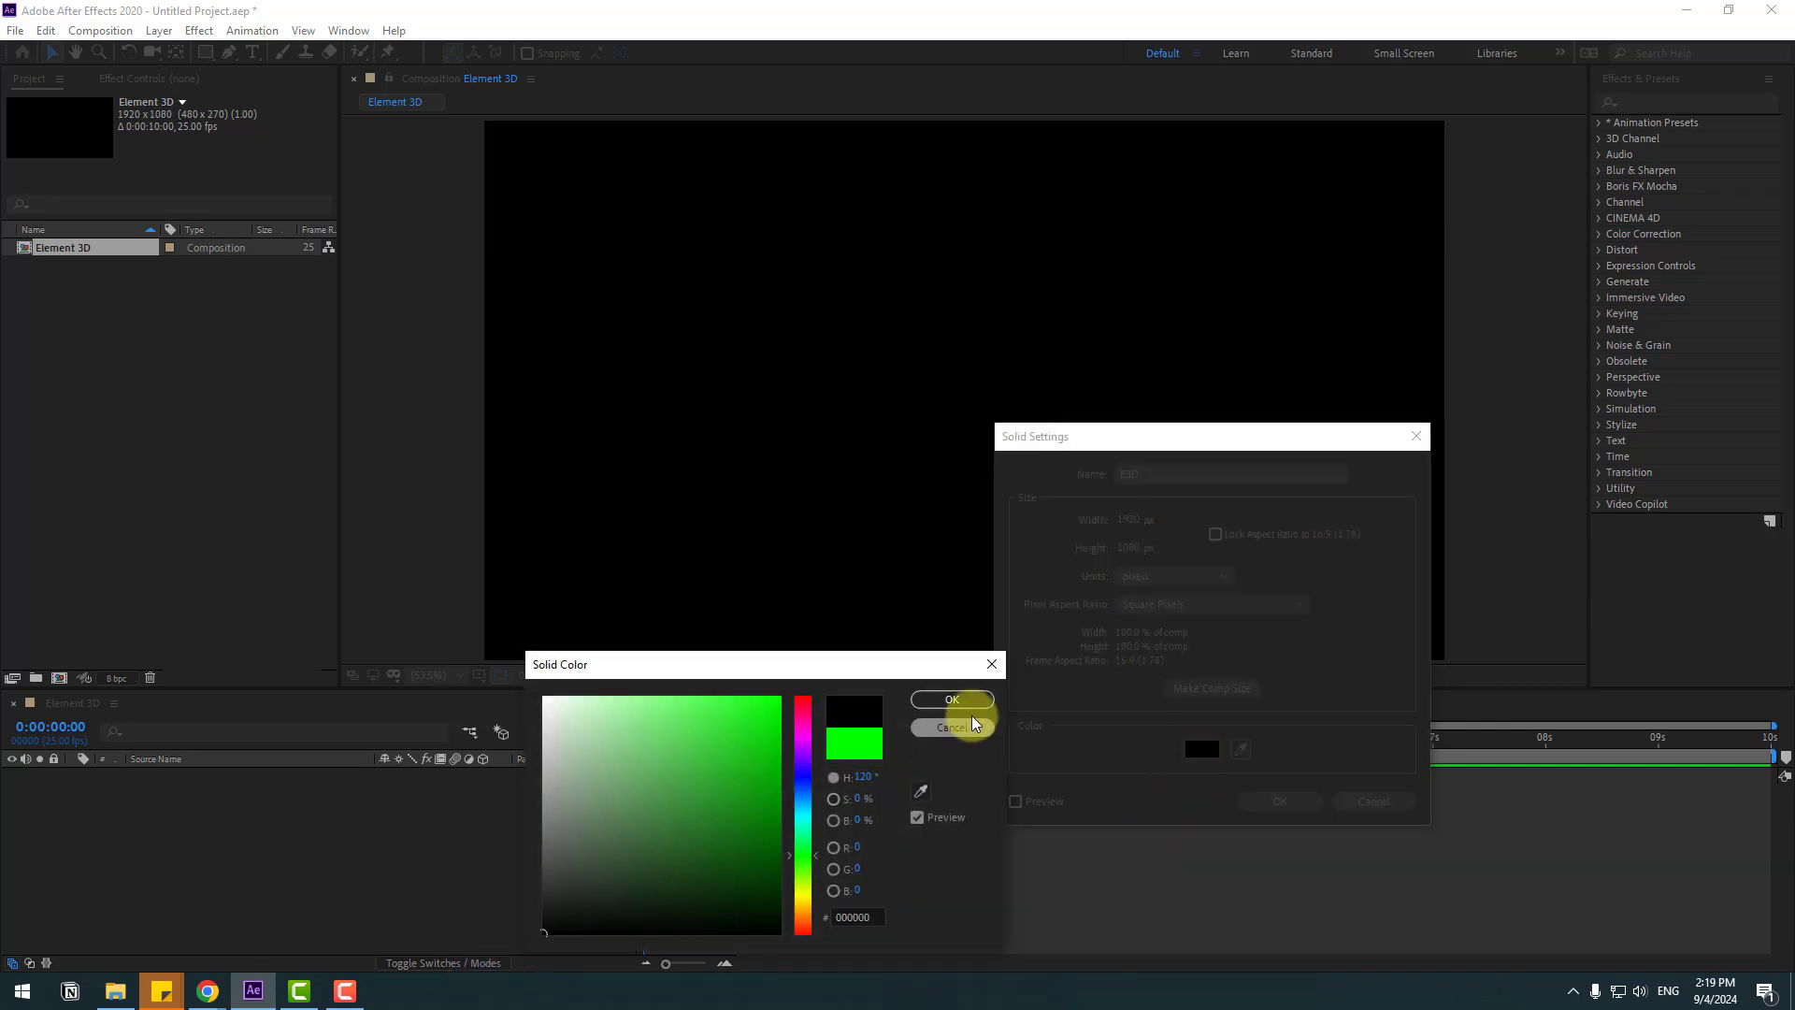
left_click(949, 701)
left_click(1279, 801)
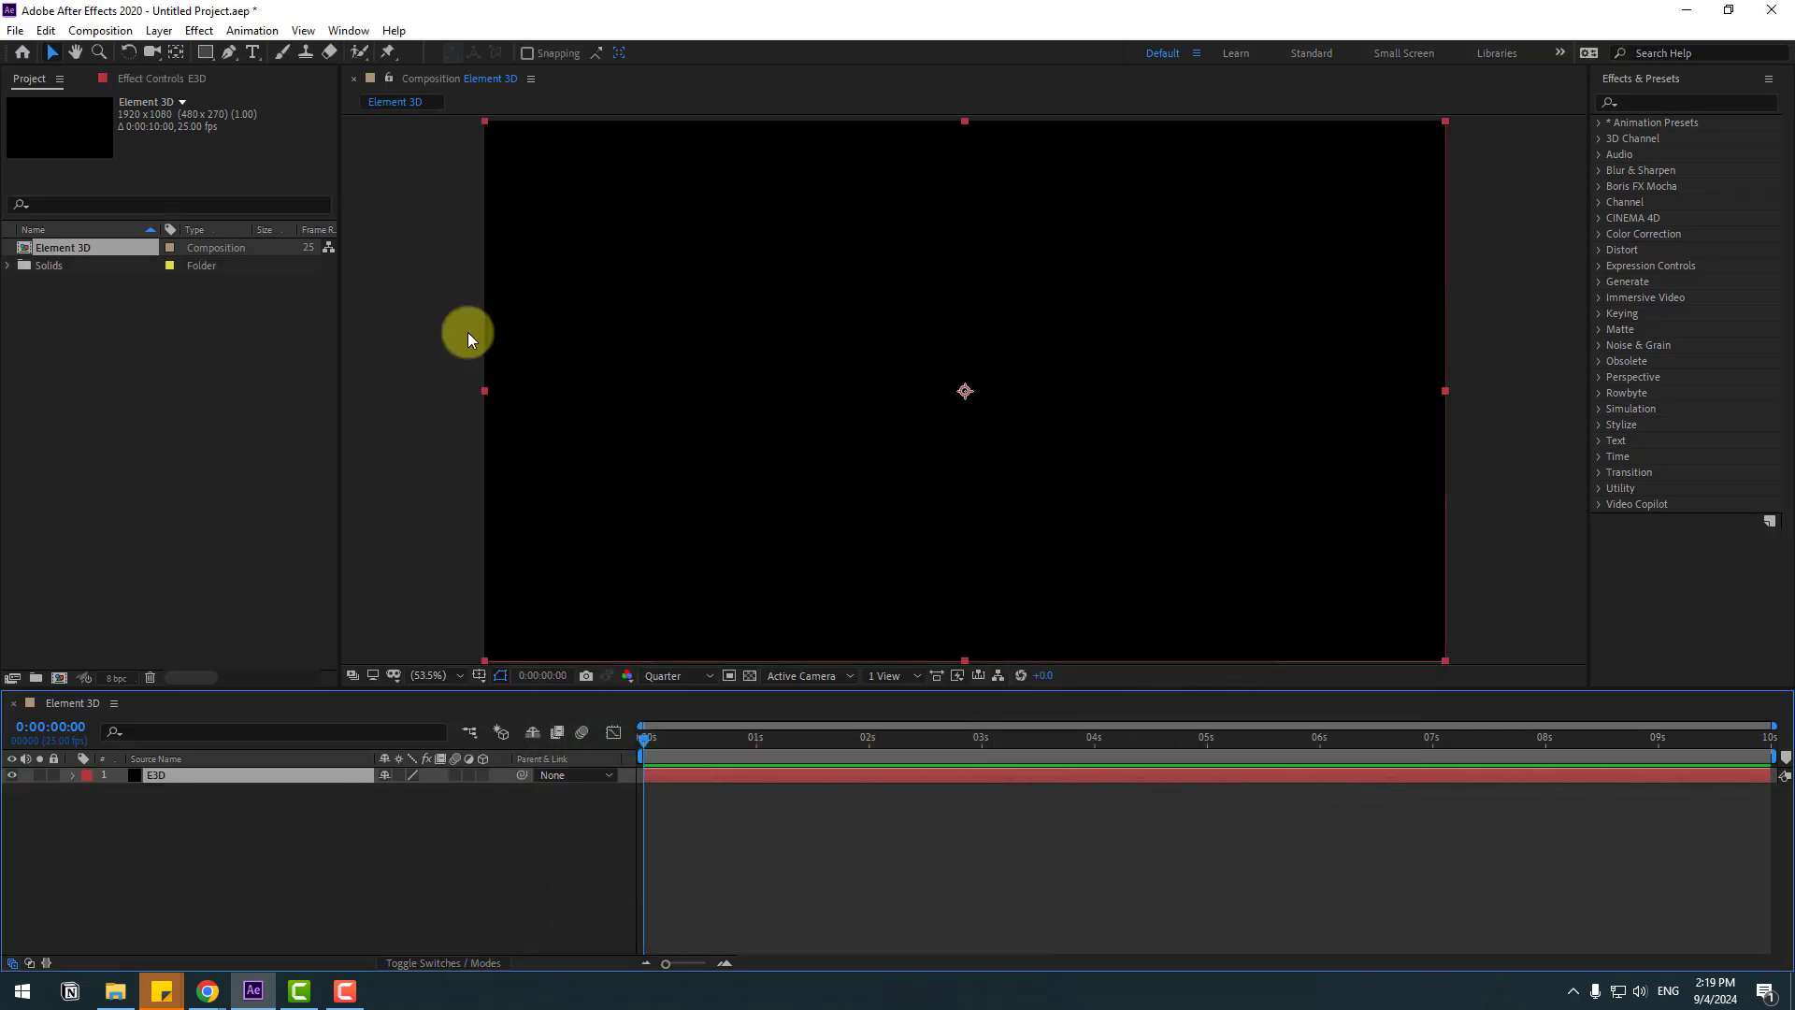
- Apply the Video Copilot Element effect to the E3D solid
left_click(210, 33)
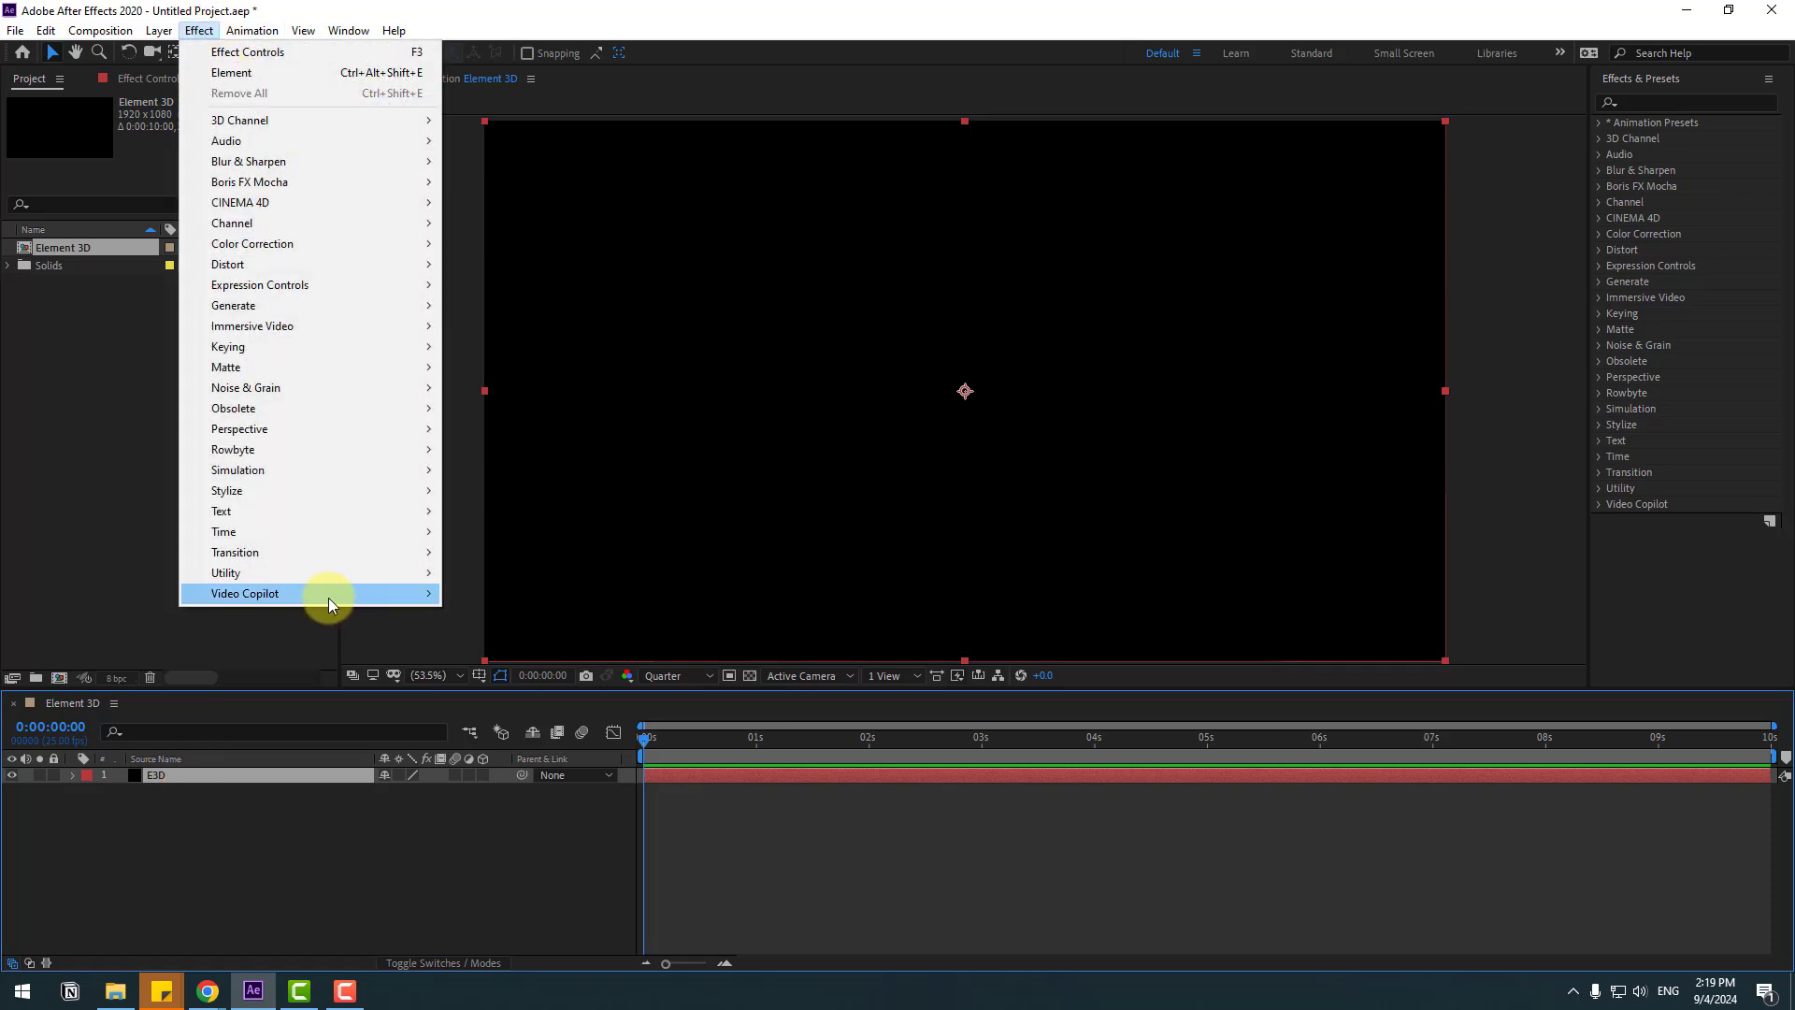
mouse_move(382, 598)
left_click(514, 598)
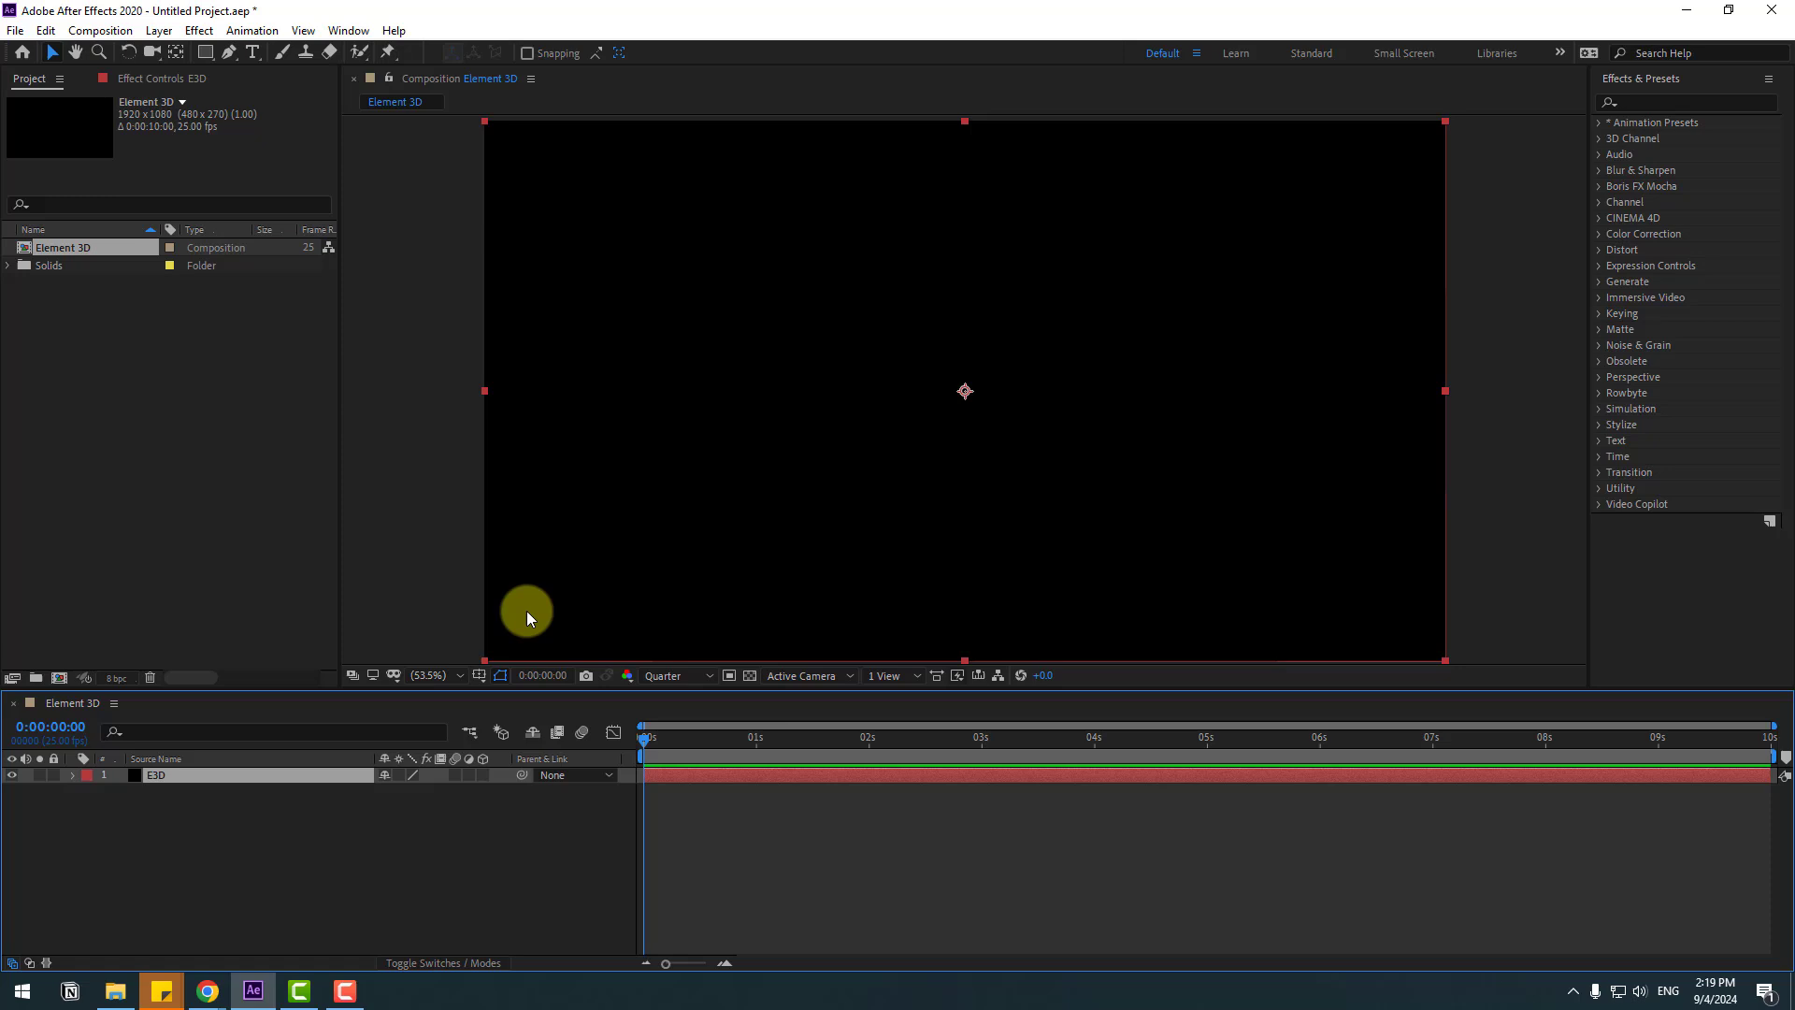
- In Scene Setup, add the TERRASCAPE Alien Landscape model and orbit the preview to inspect it
left_click(89, 159)
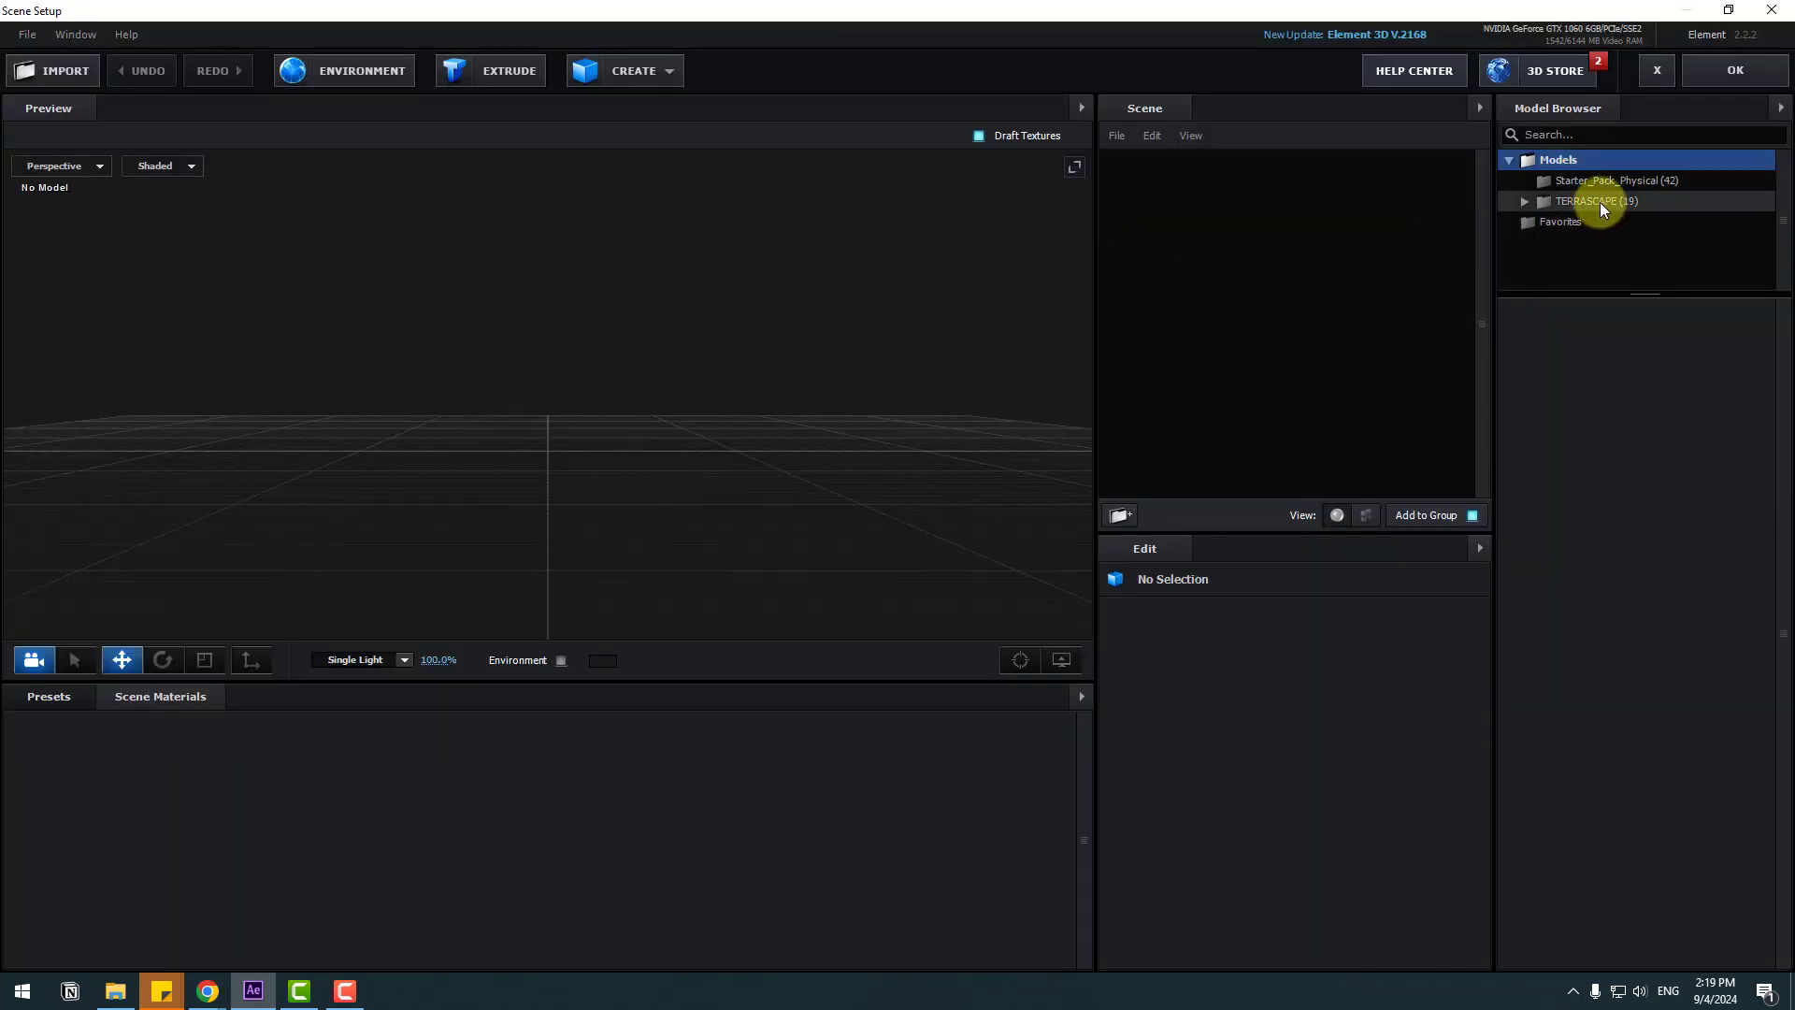
left_click(1600, 202)
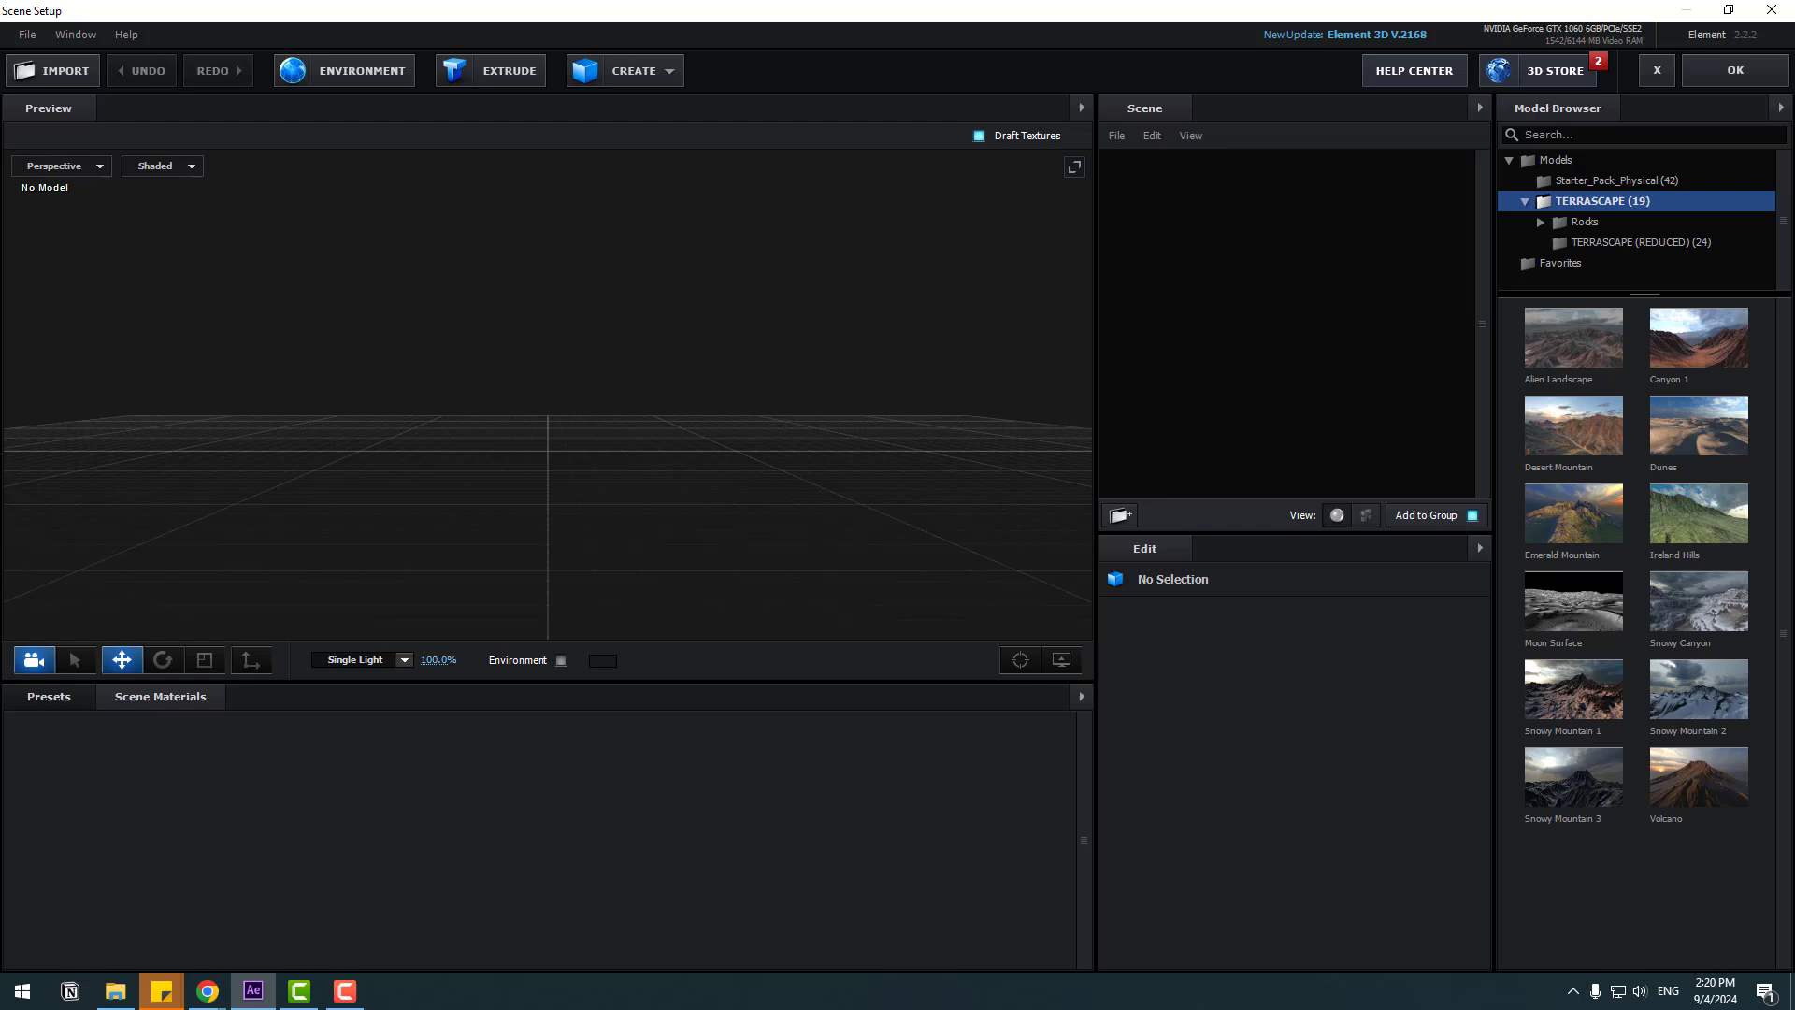
left_click(1582, 339)
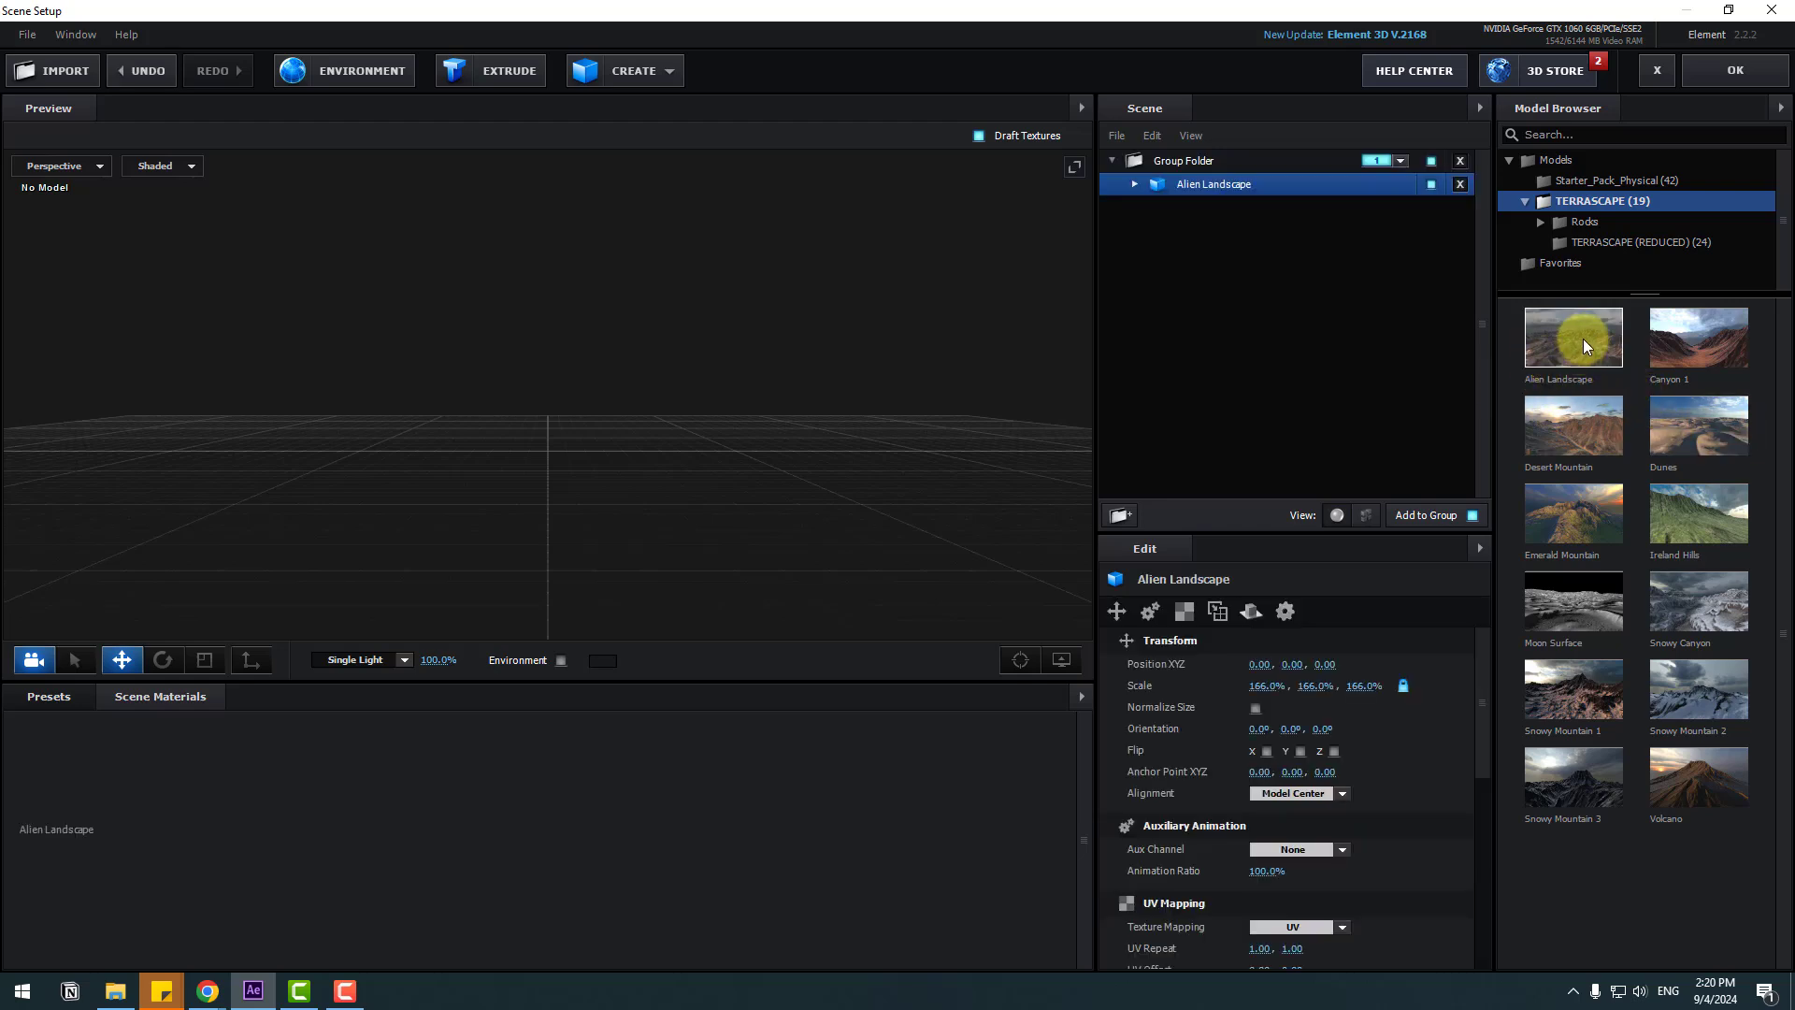
scroll(715, 503, "up", 3)
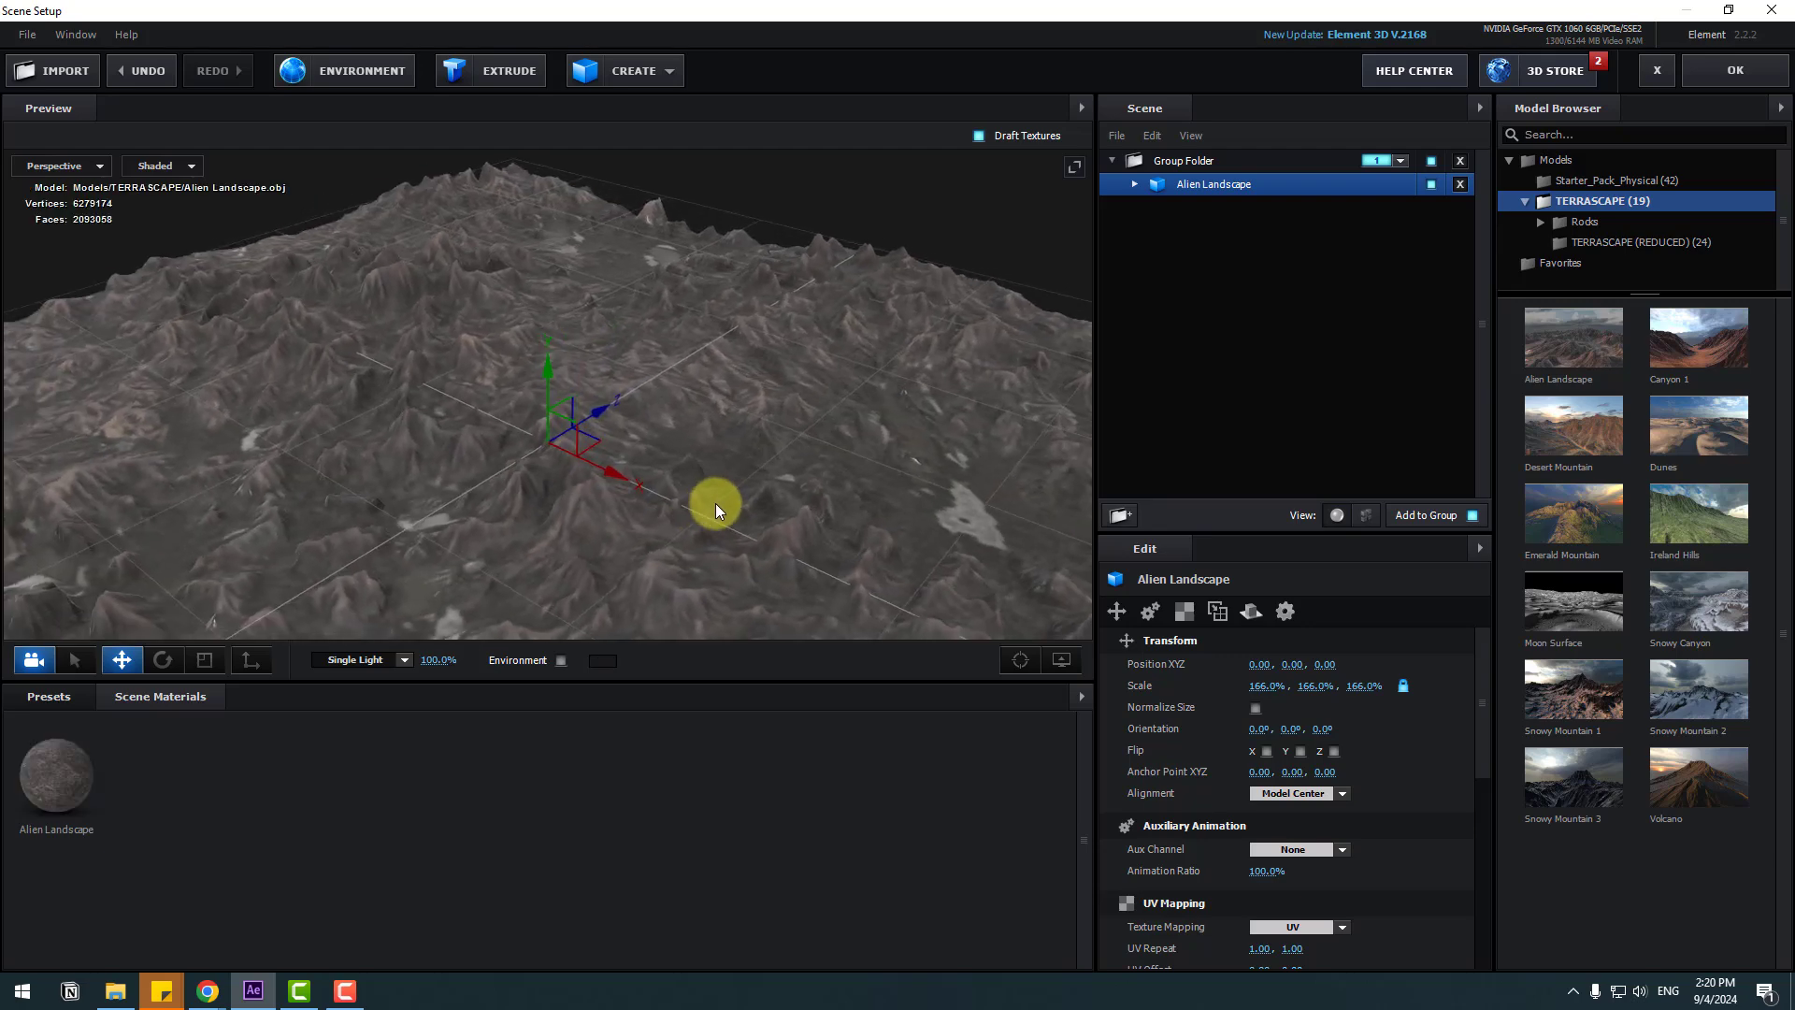
left_click_drag(715, 503, 744, 453)
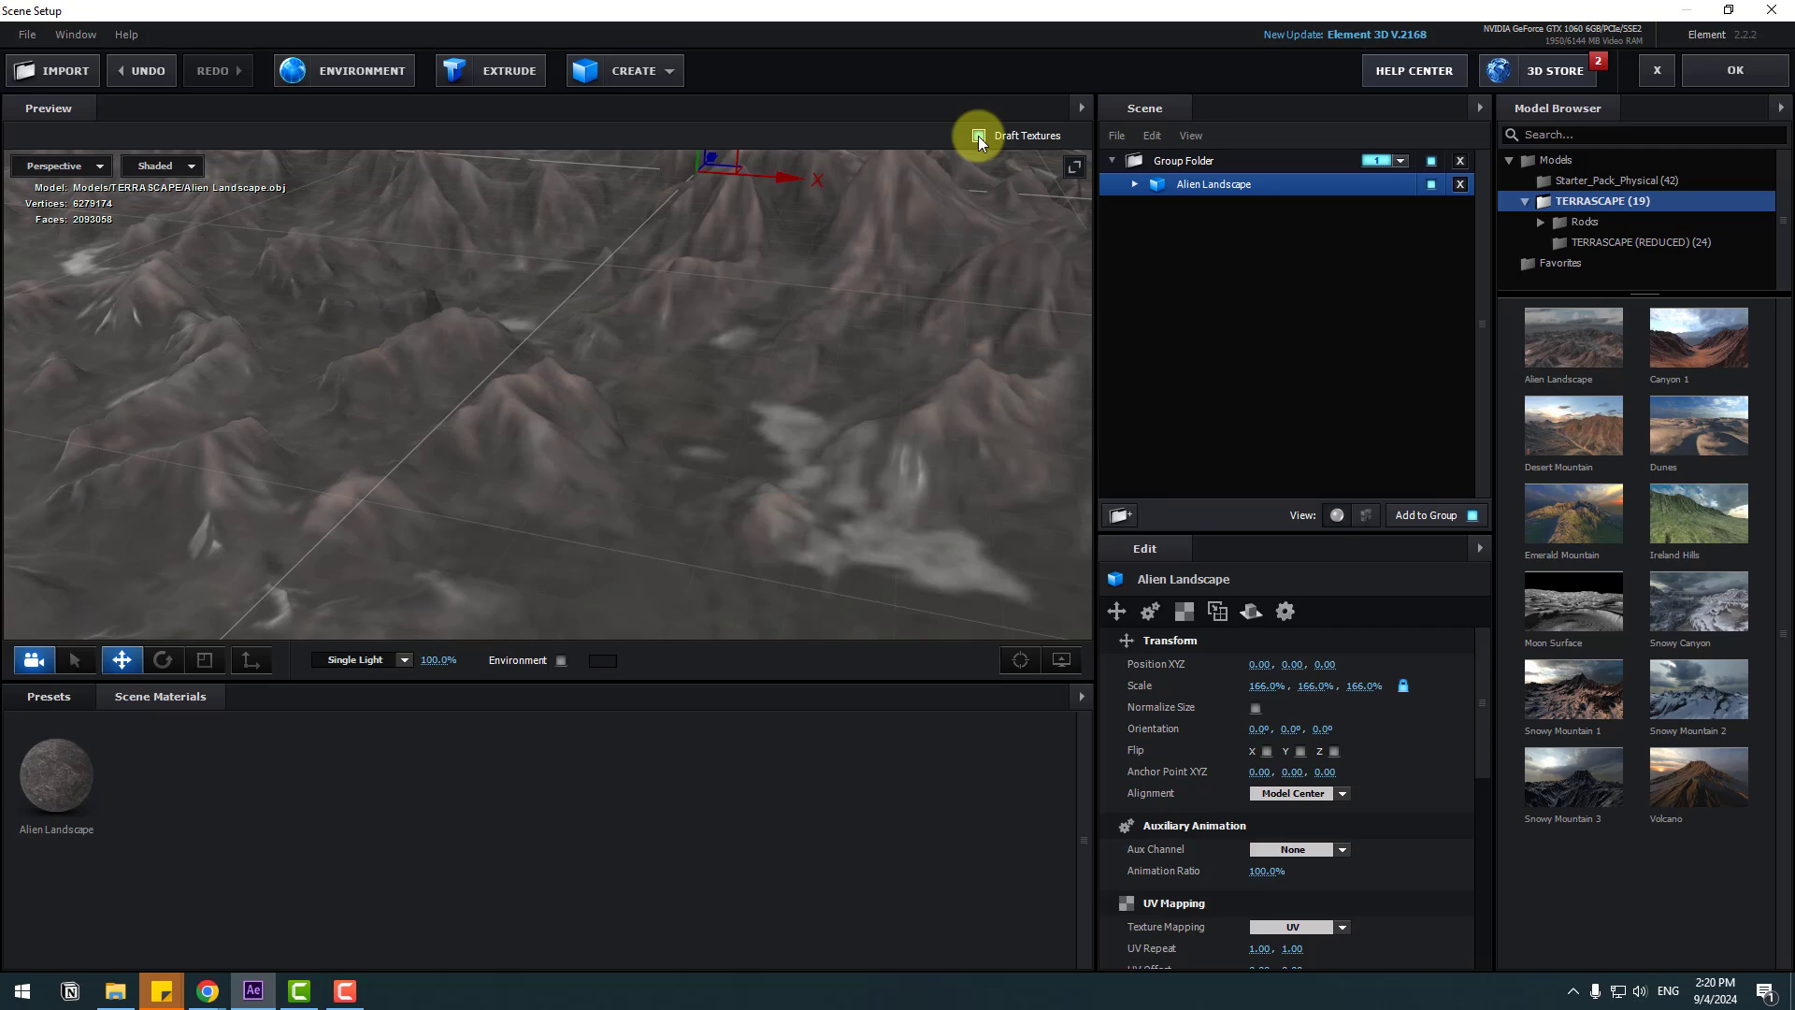
scroll(716, 415, "down", 3)
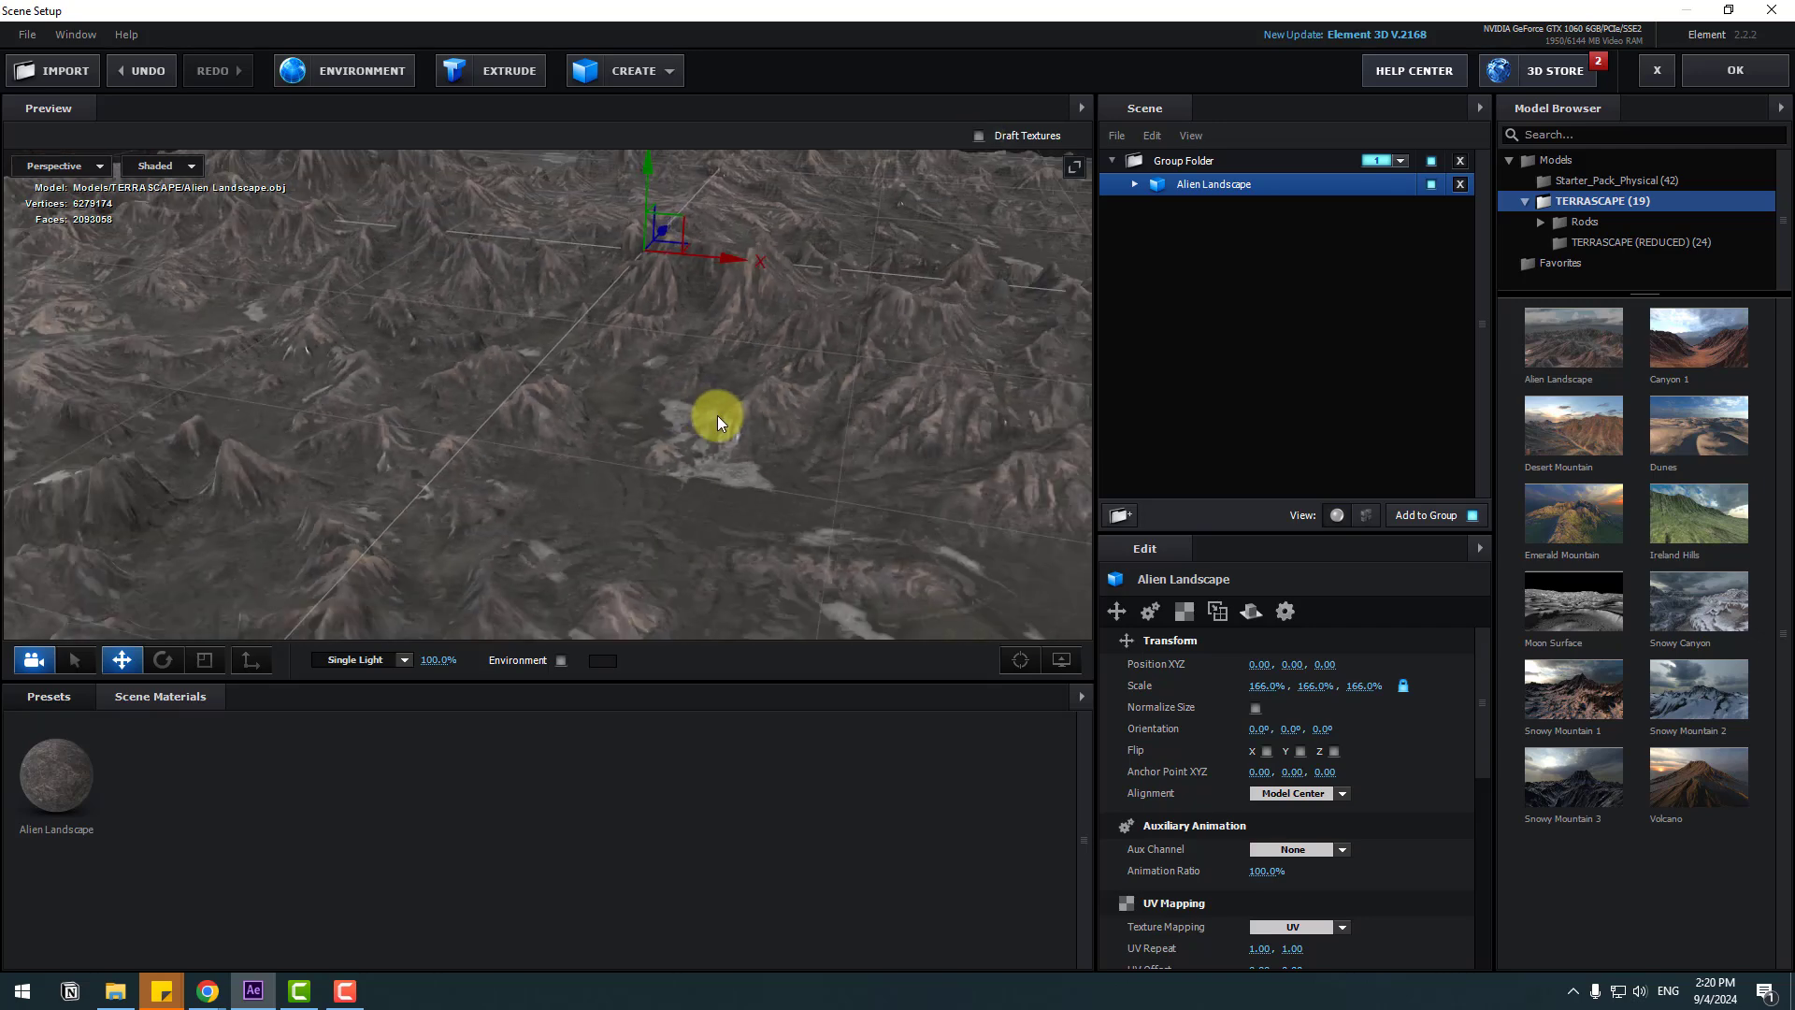
scroll(716, 415, "down", 3)
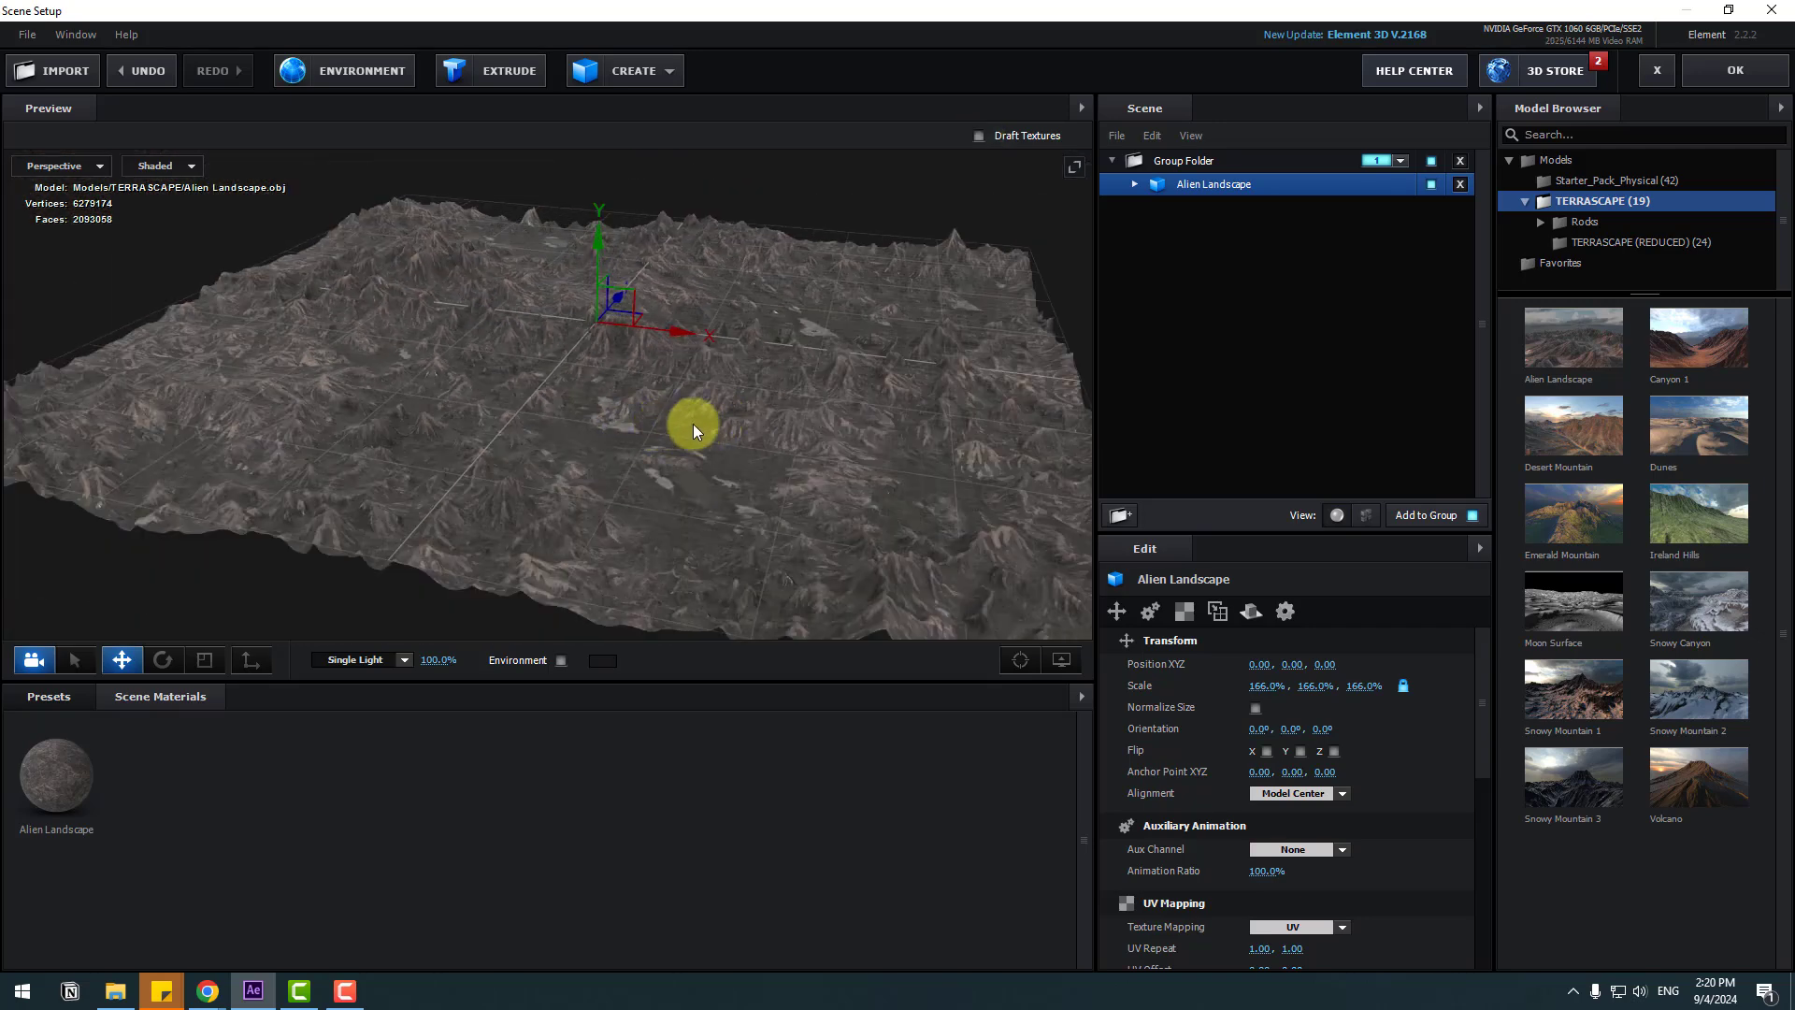
left_click_drag(692, 423, 495, 503)
- Browse the Environment presets down to the BackLight_2K environments
left_click(74, 691)
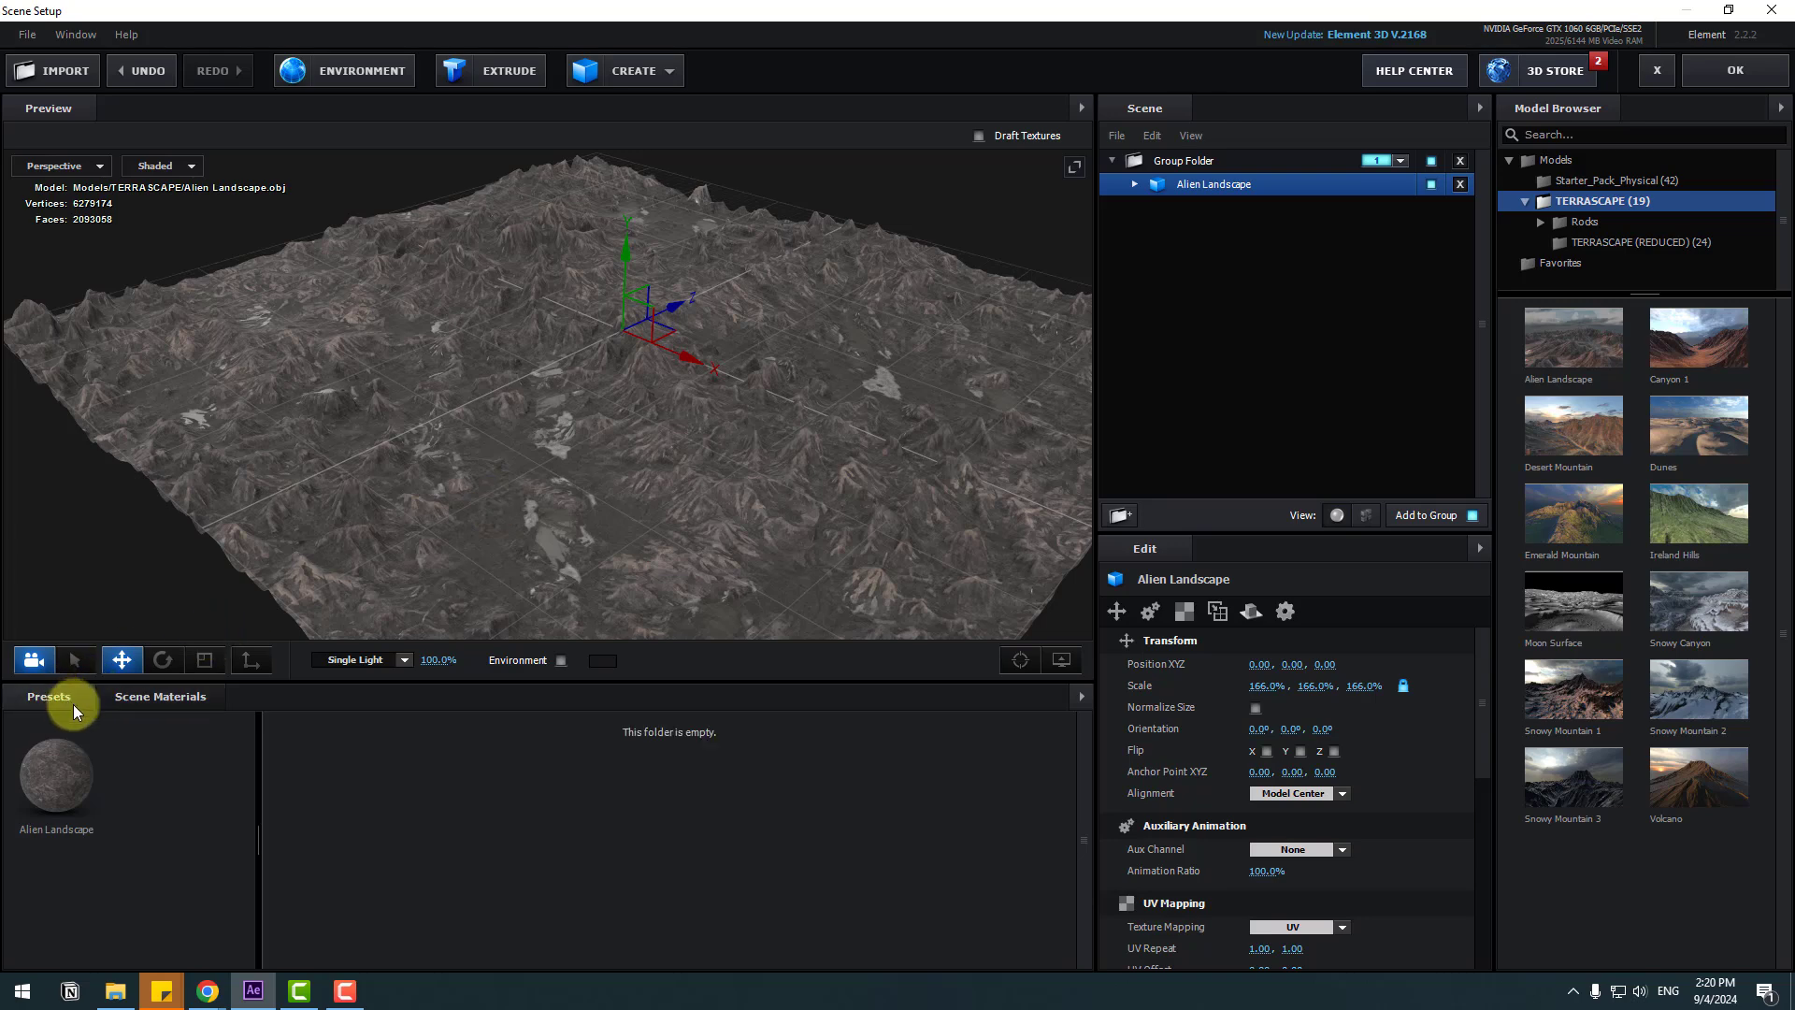
left_click(70, 745)
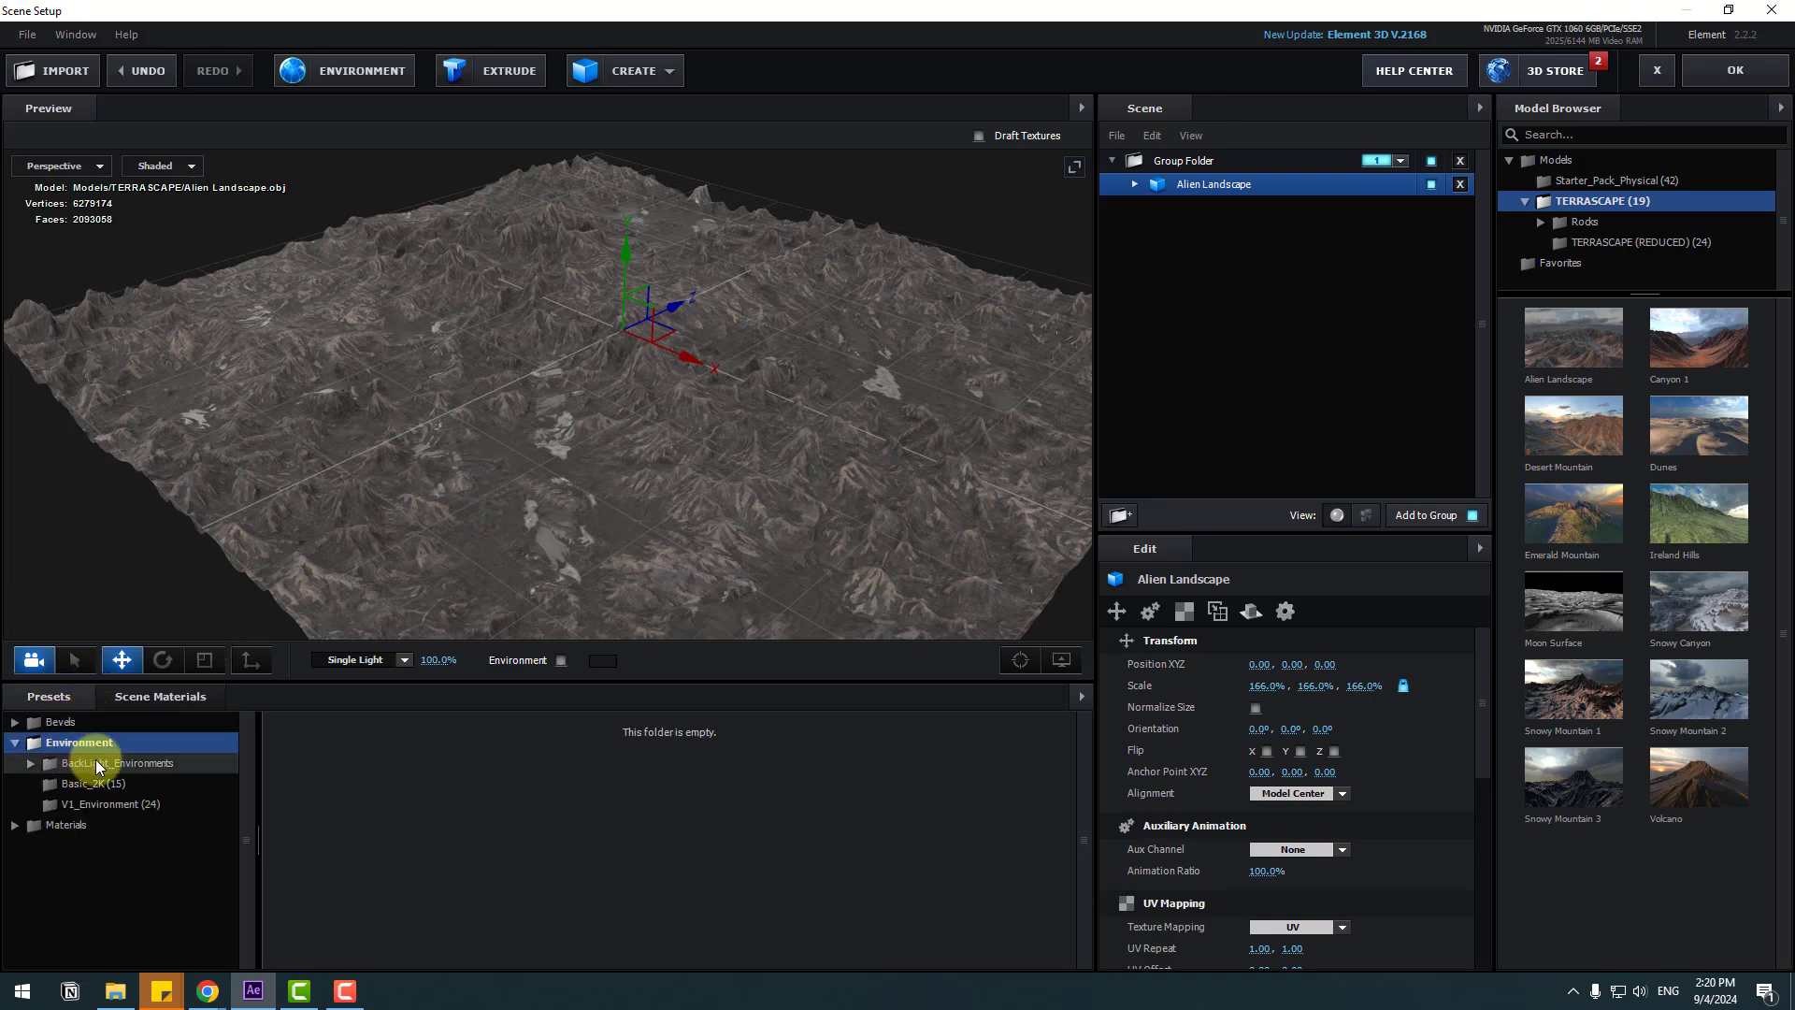
double_click(89, 765)
left_click(98, 784)
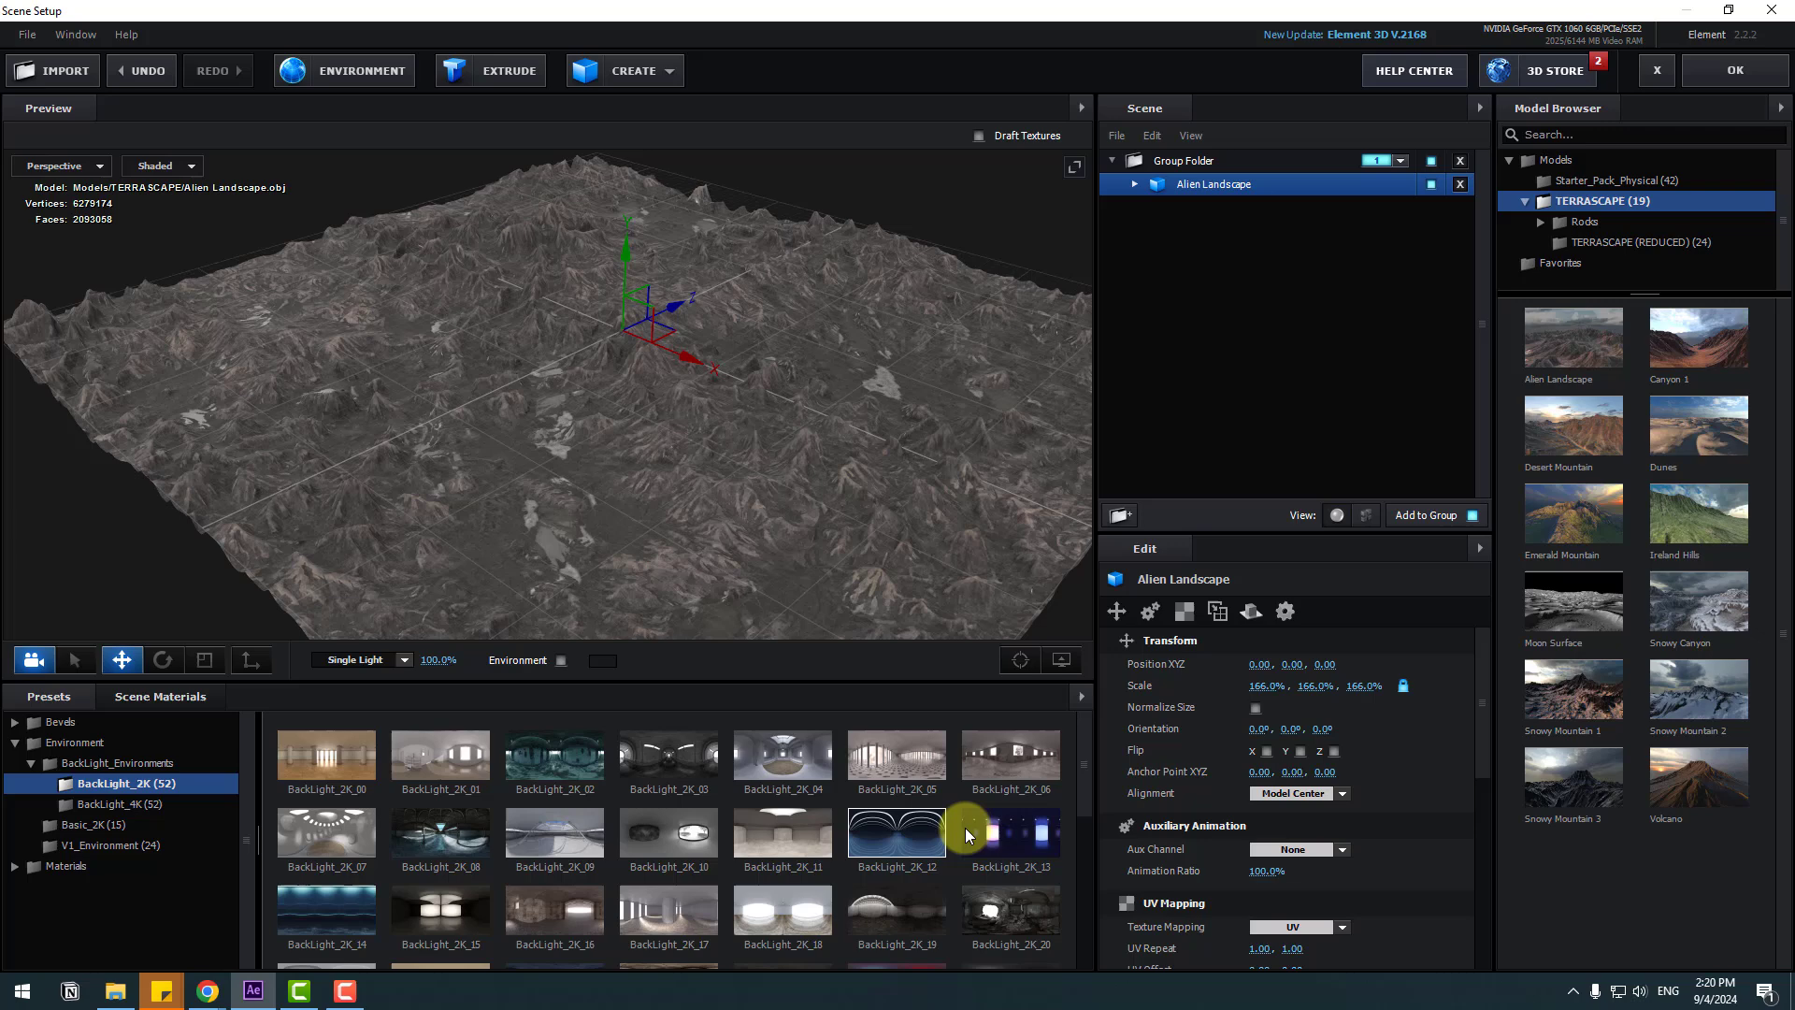
mouse_move(1081, 770)
left_mouse_down()
mouse_move(1077, 890)
mouse_move(1079, 804)
left_mouse_up()
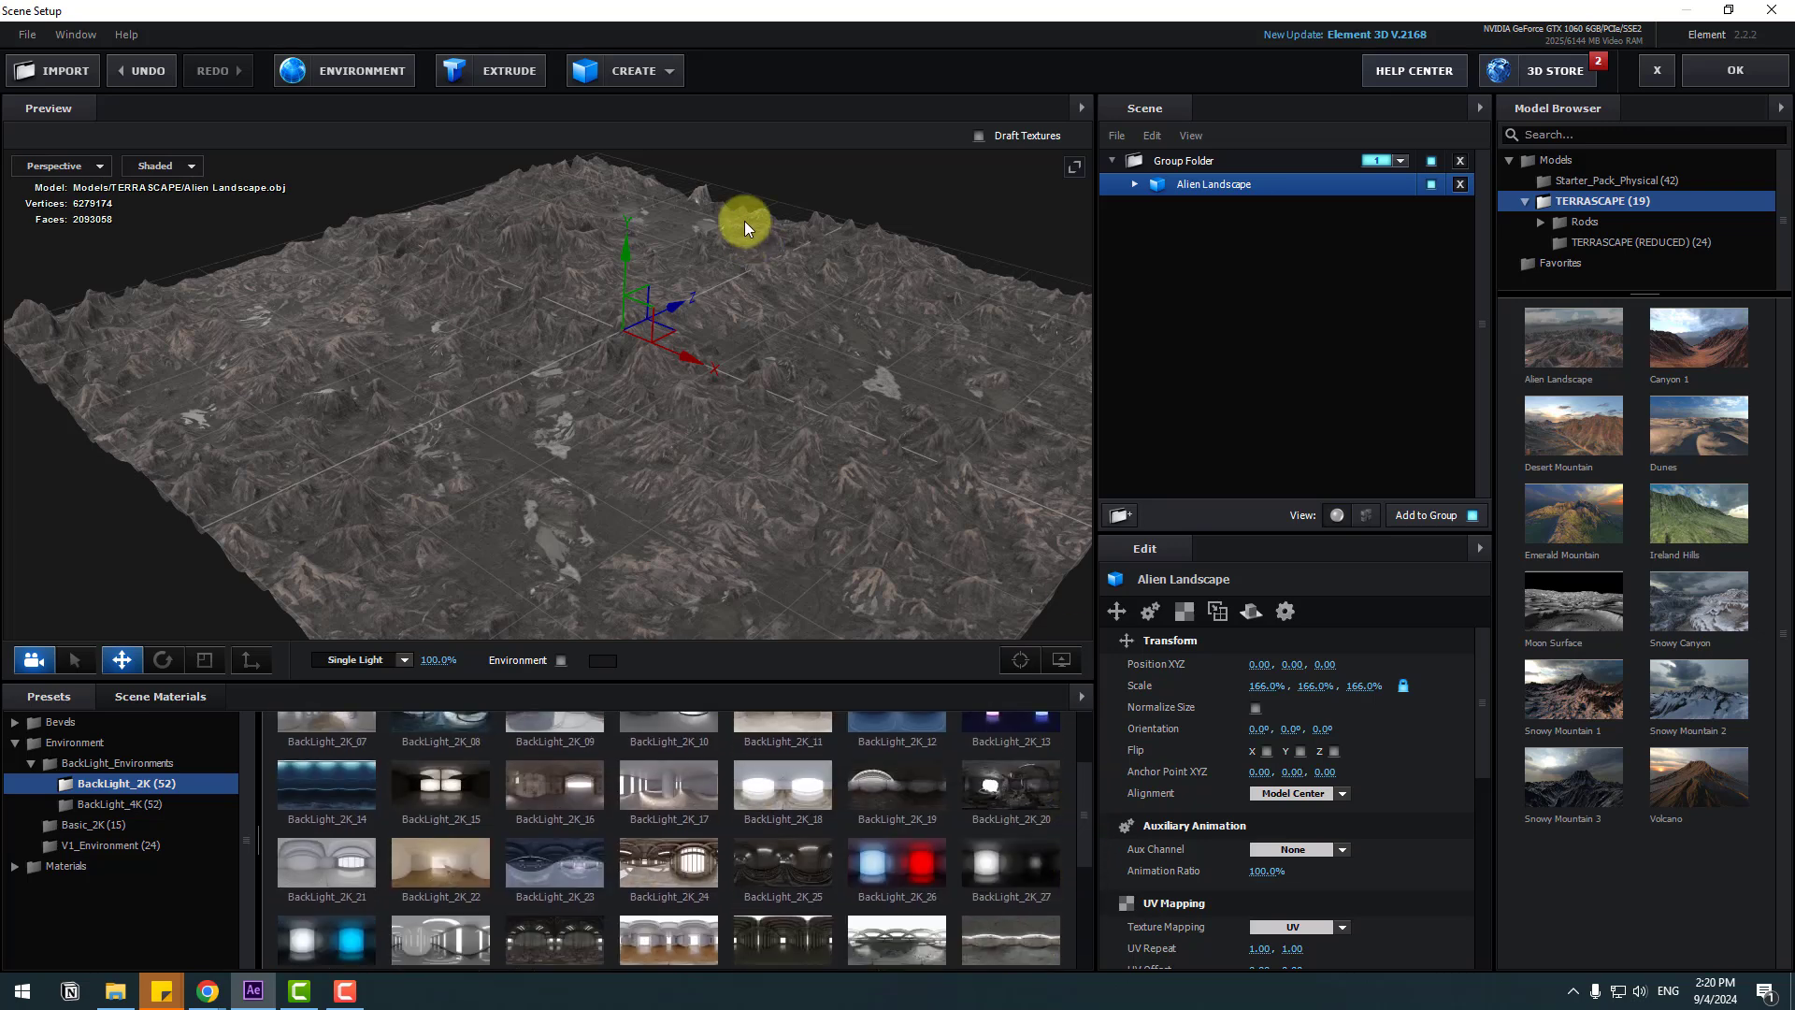
- Load industrial_sunset_02_8k.hdr from Downloads as the environment texture
left_click(351, 75)
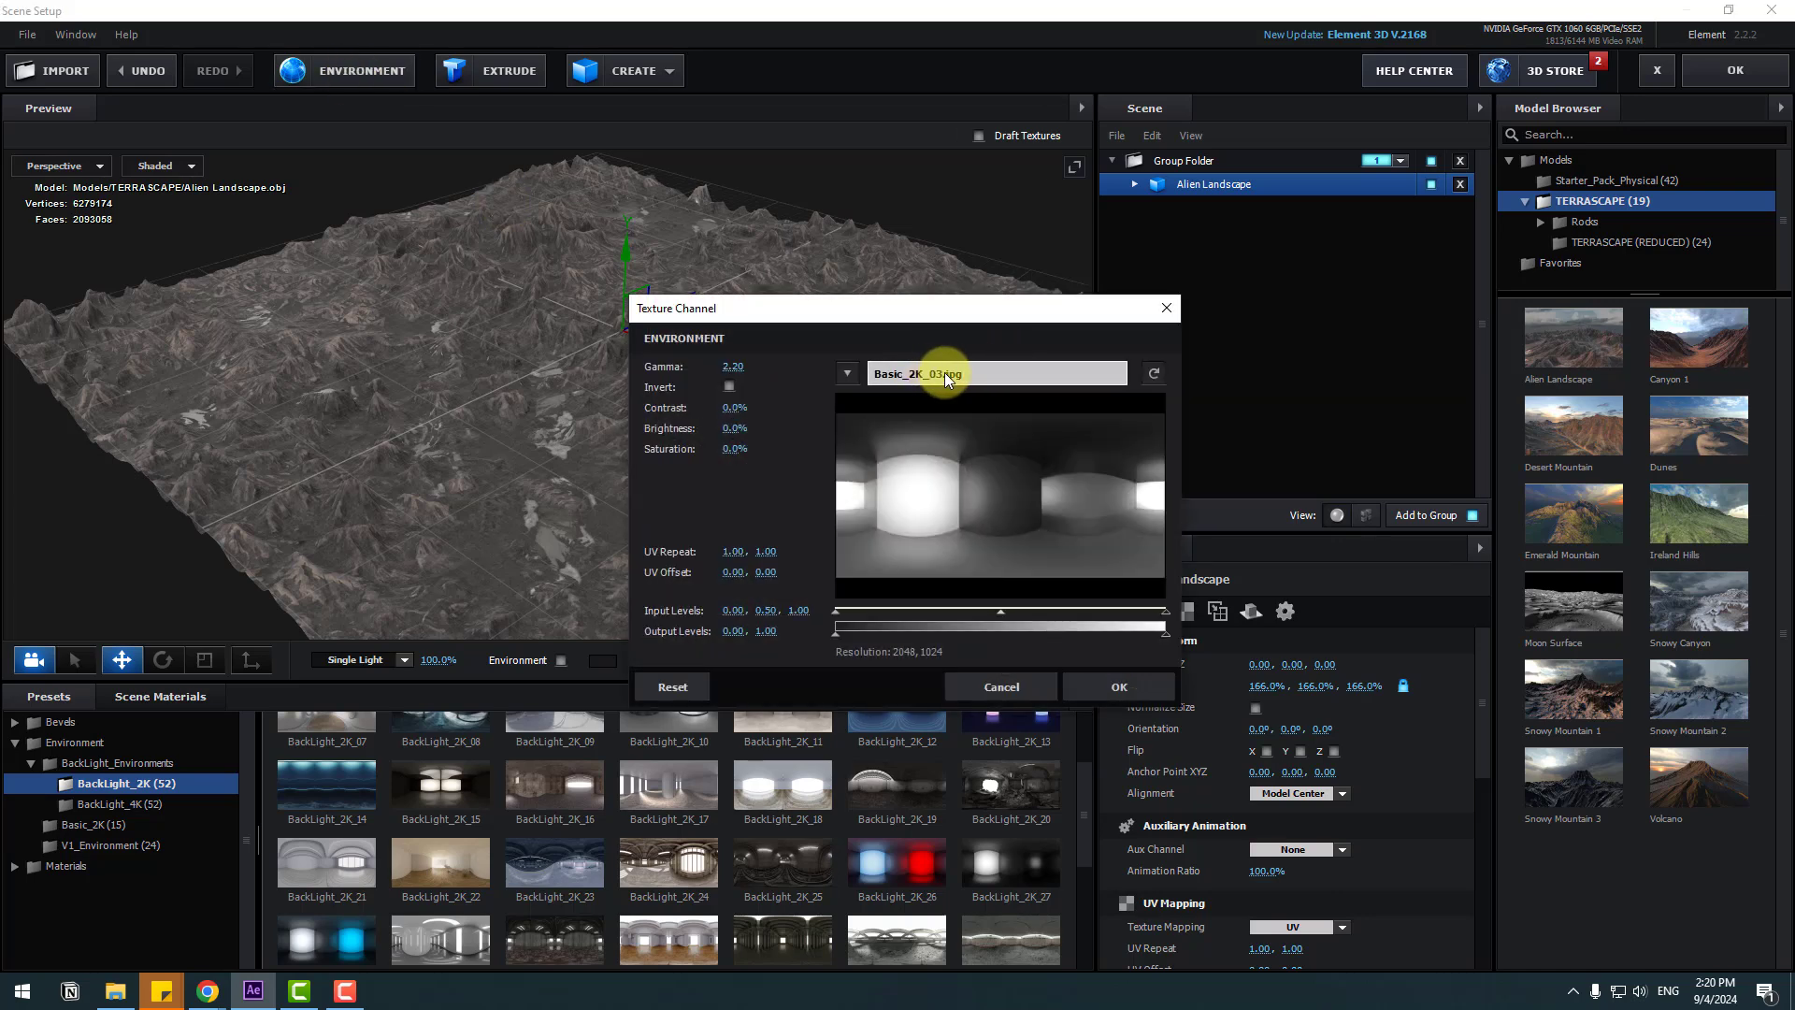
left_click(944, 372)
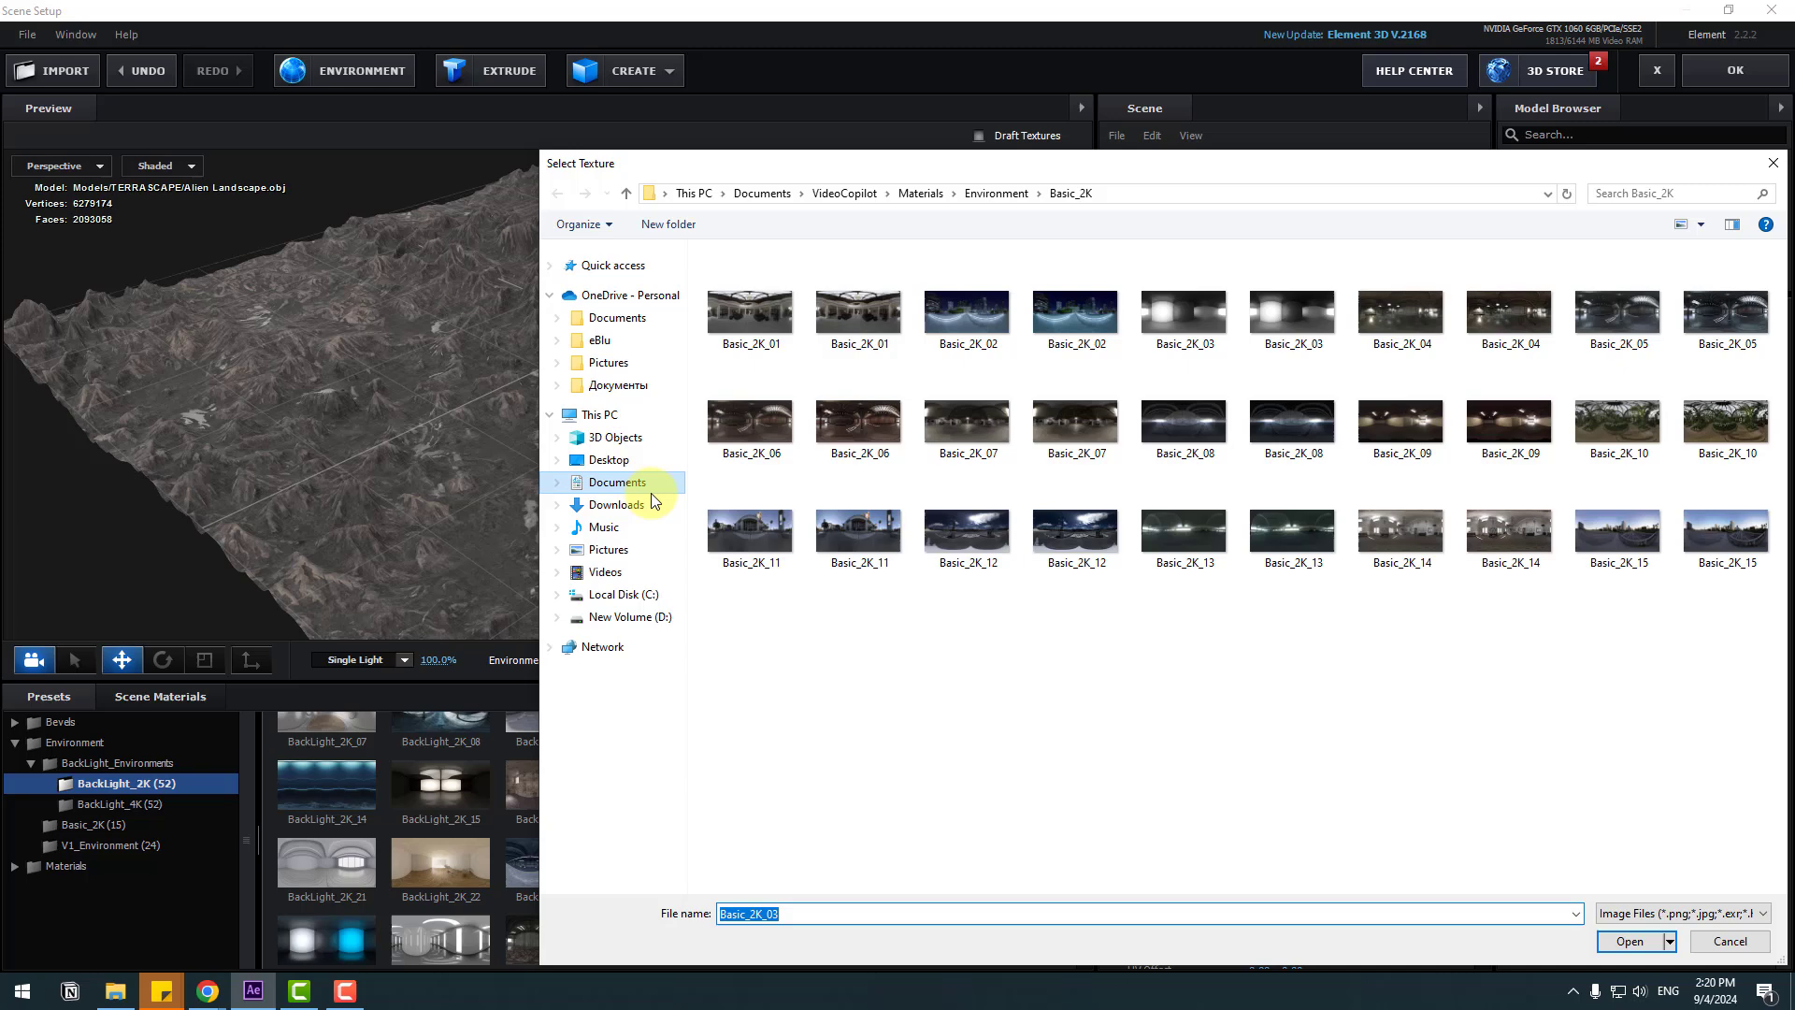
left_click(630, 509)
left_click(798, 309)
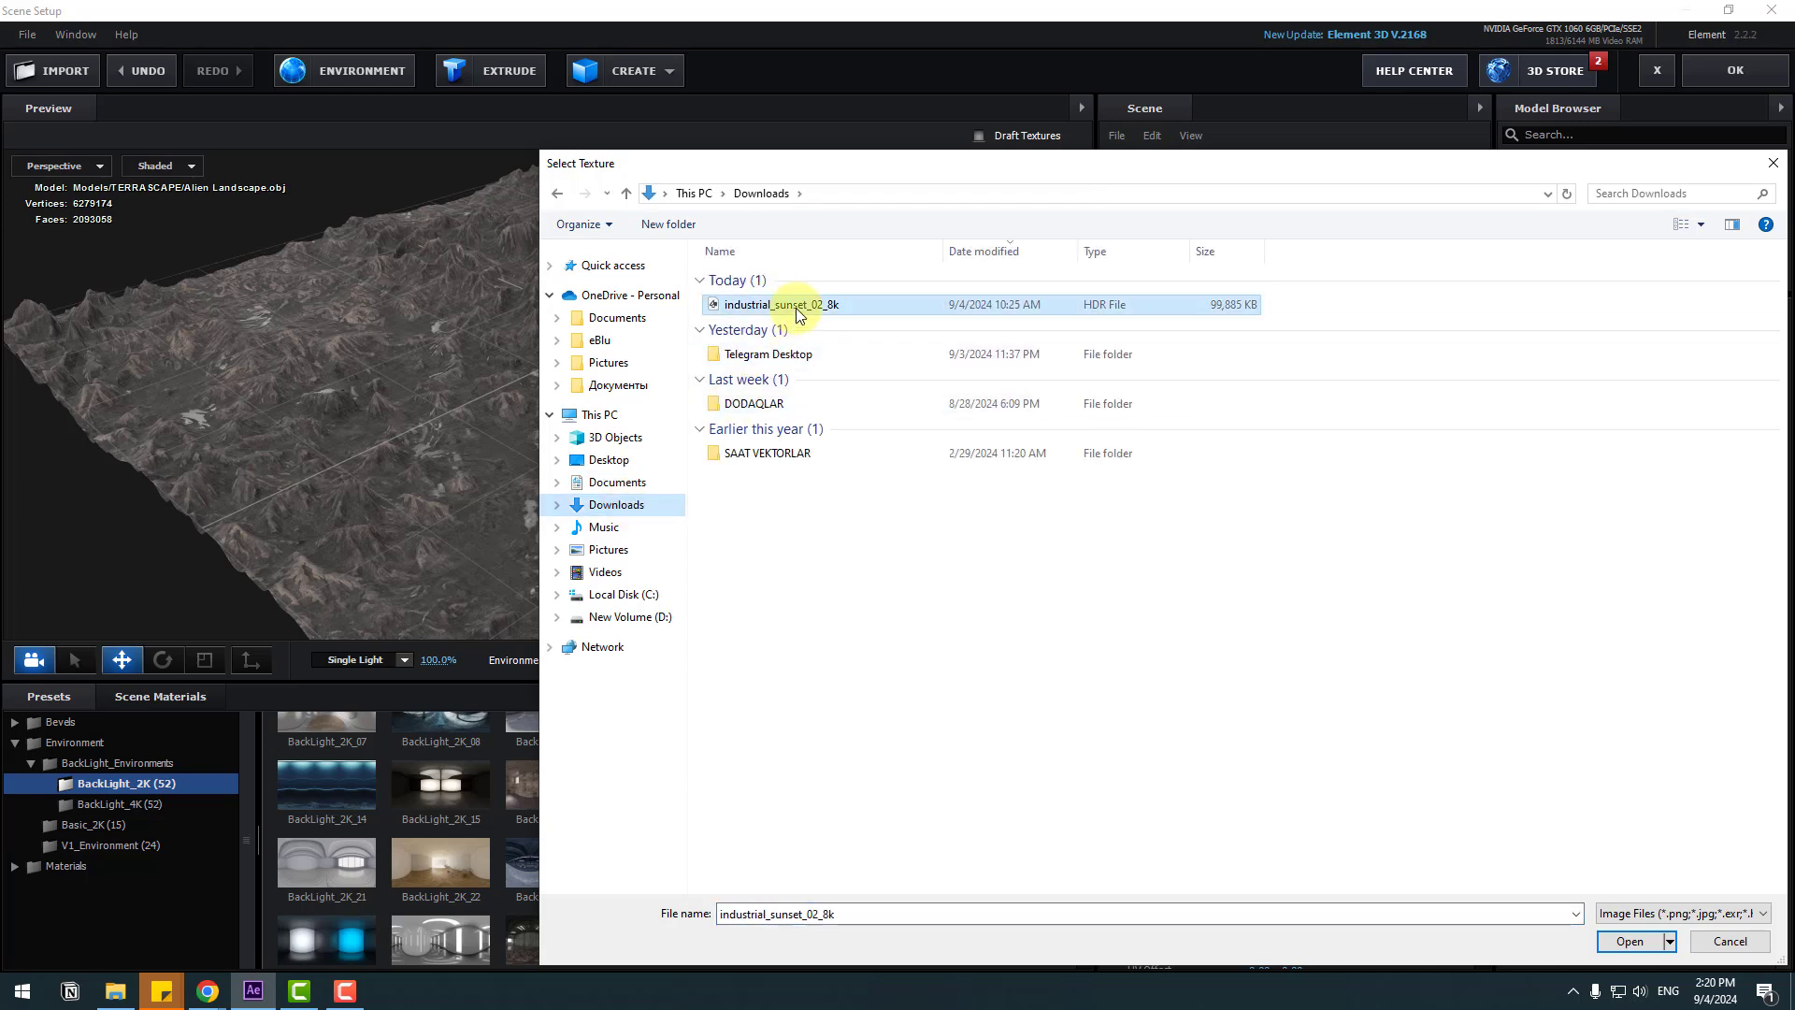
left_click(1627, 941)
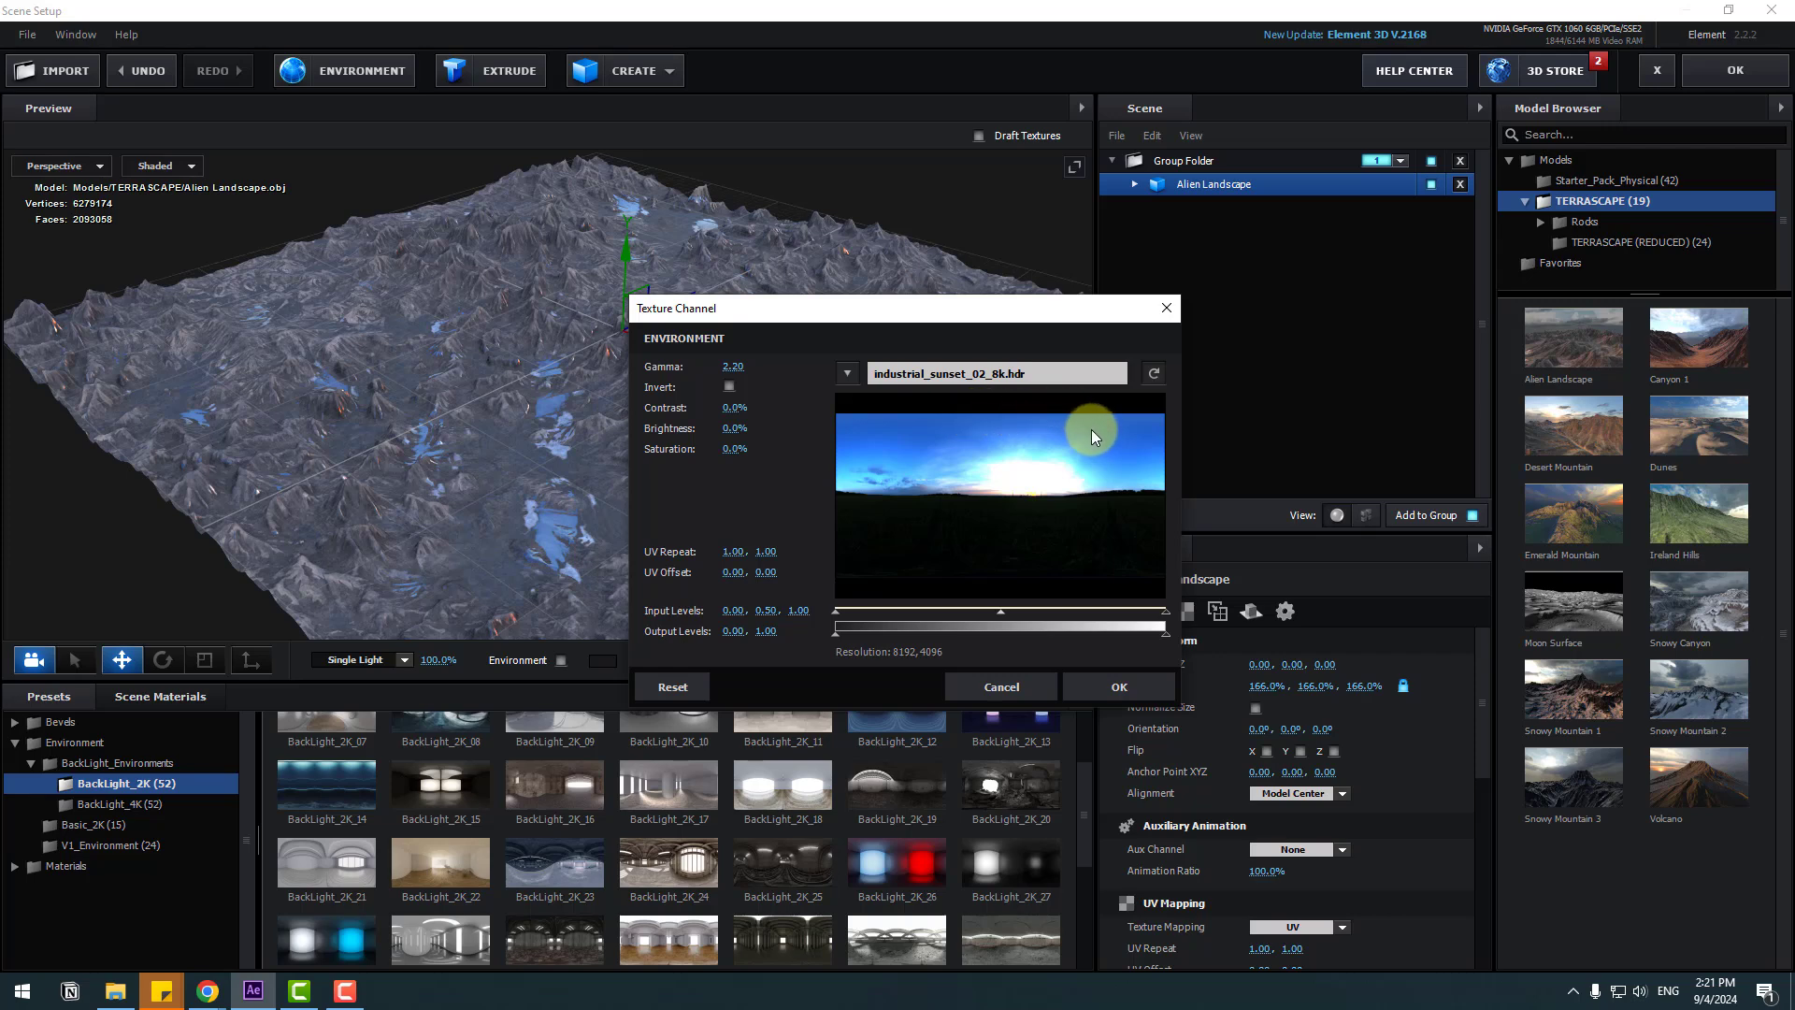
- Confirm the sunset texture and show it as the backdrop, orbiting to a low horizon view
left_click(1119, 686)
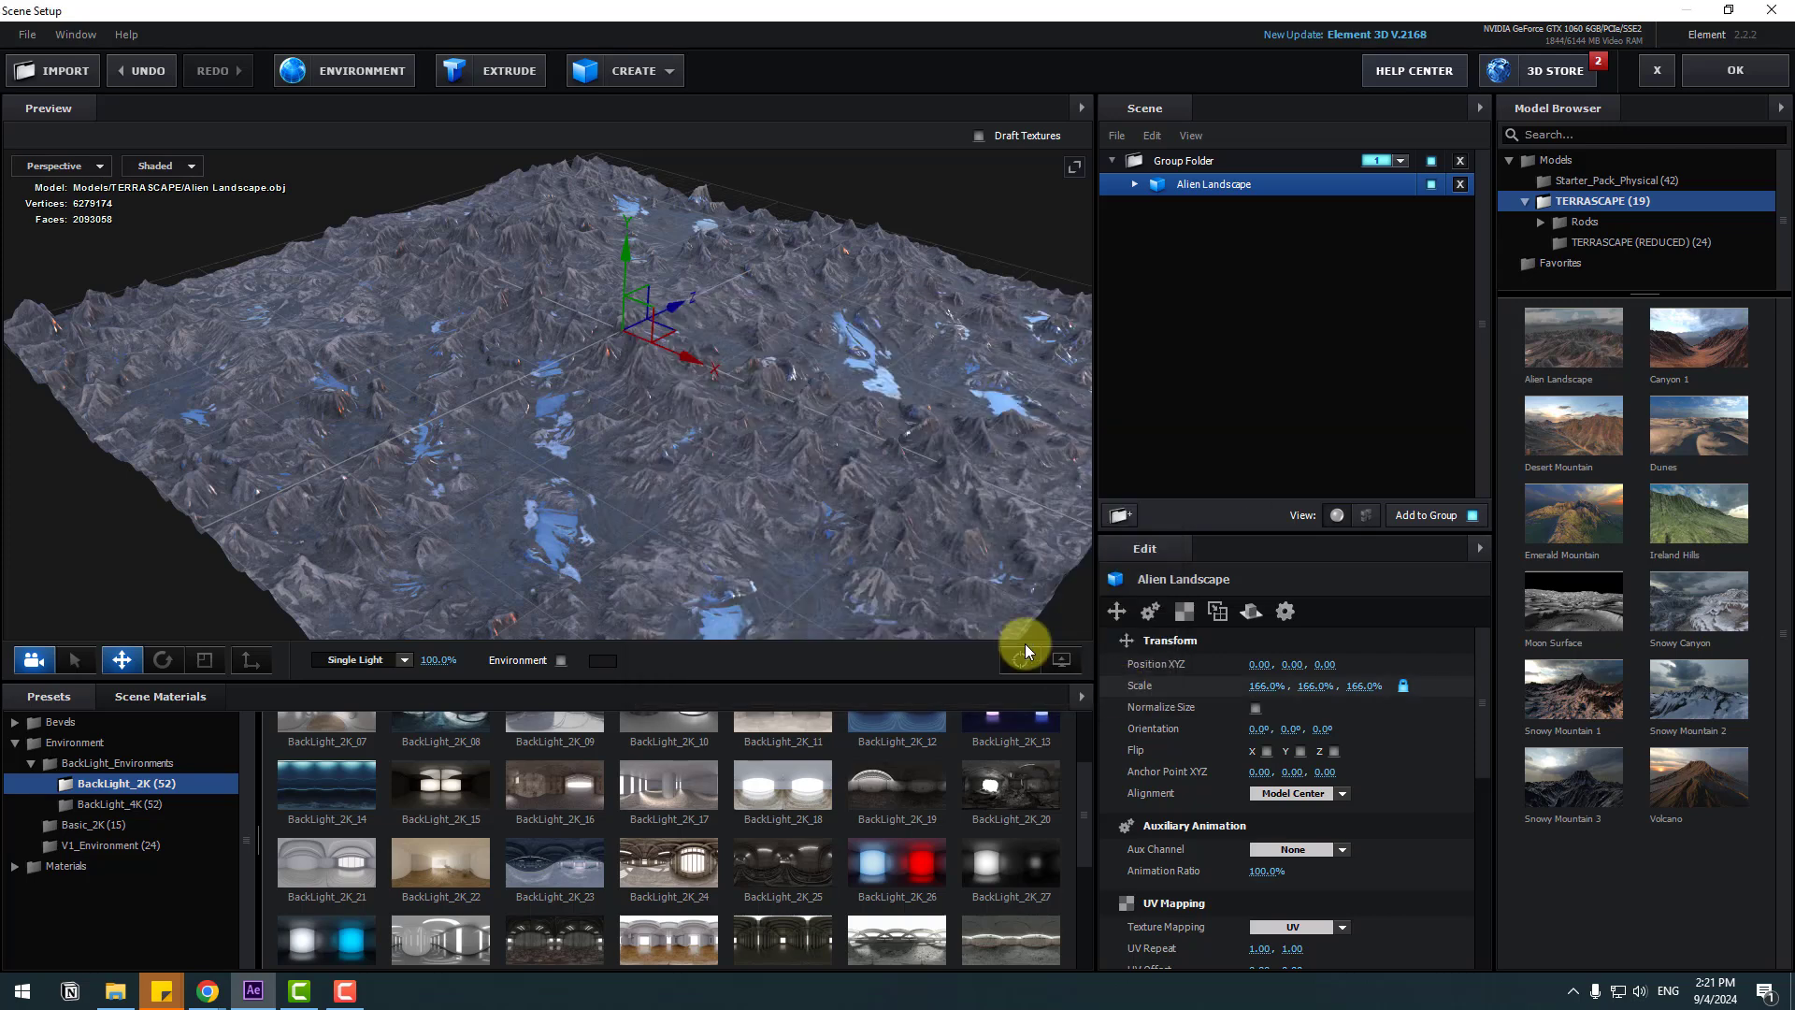
left_click_drag(827, 323, 814, 363)
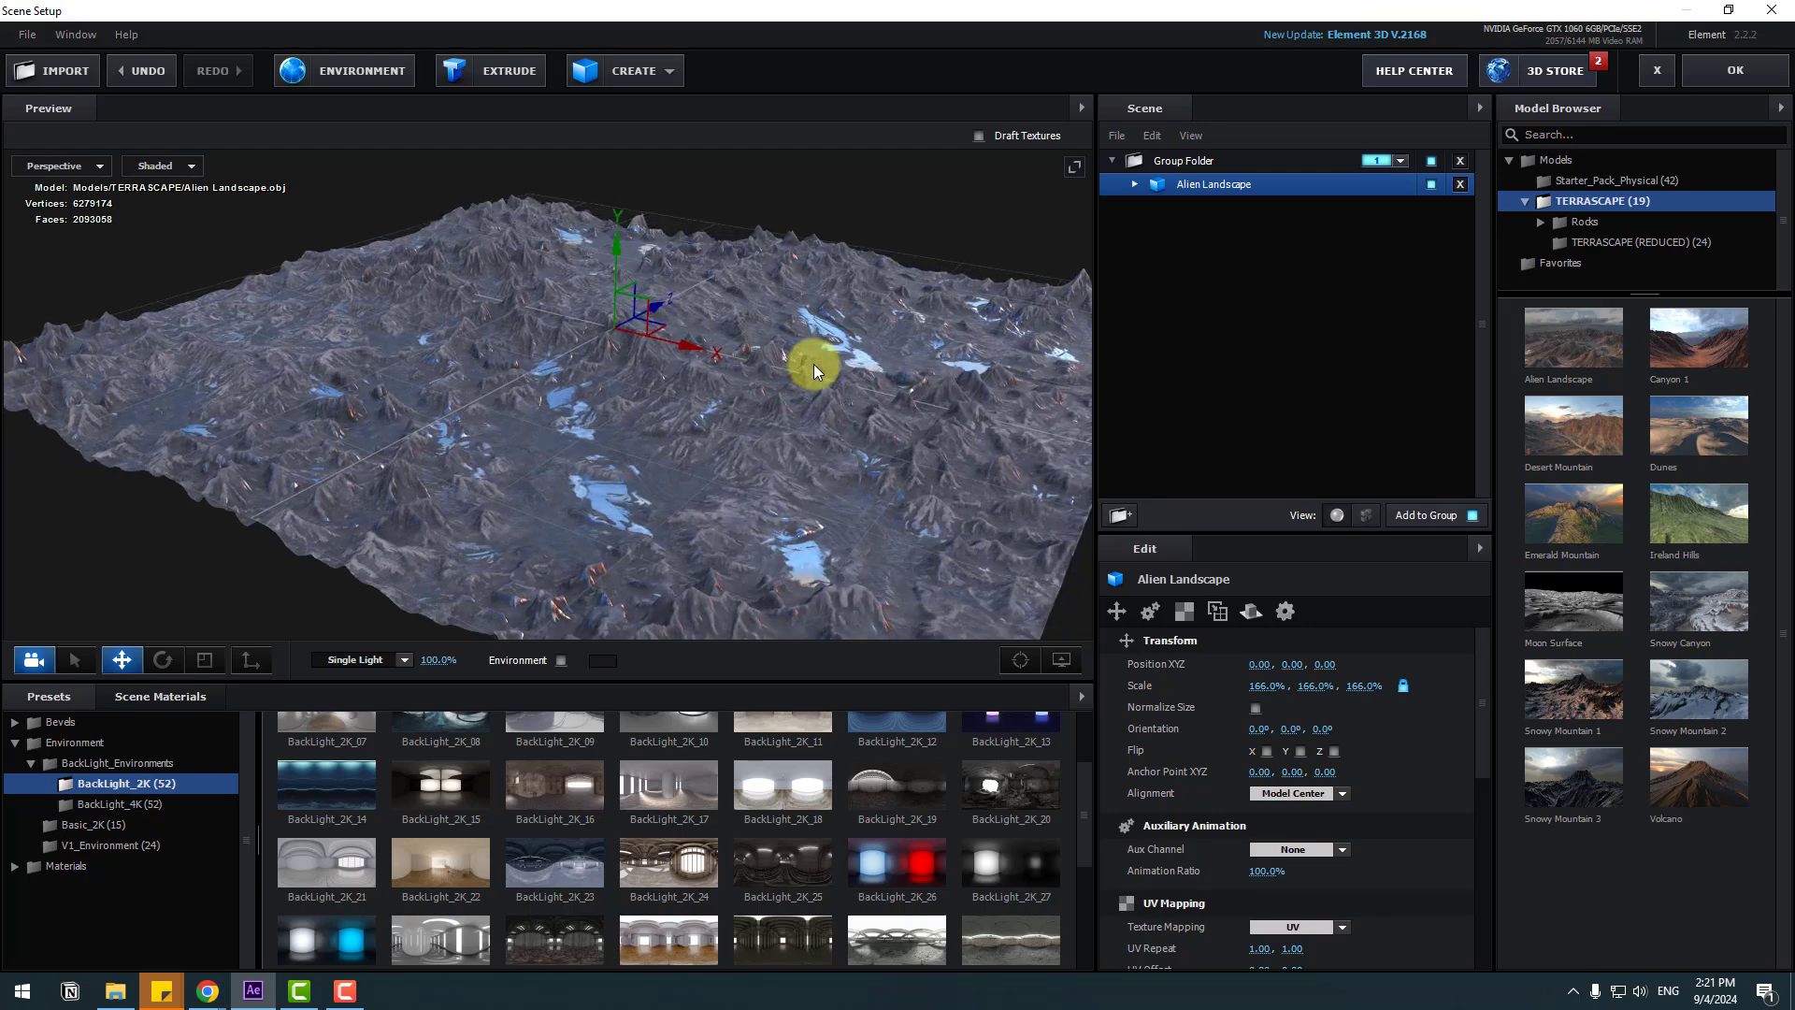
left_click(561, 659)
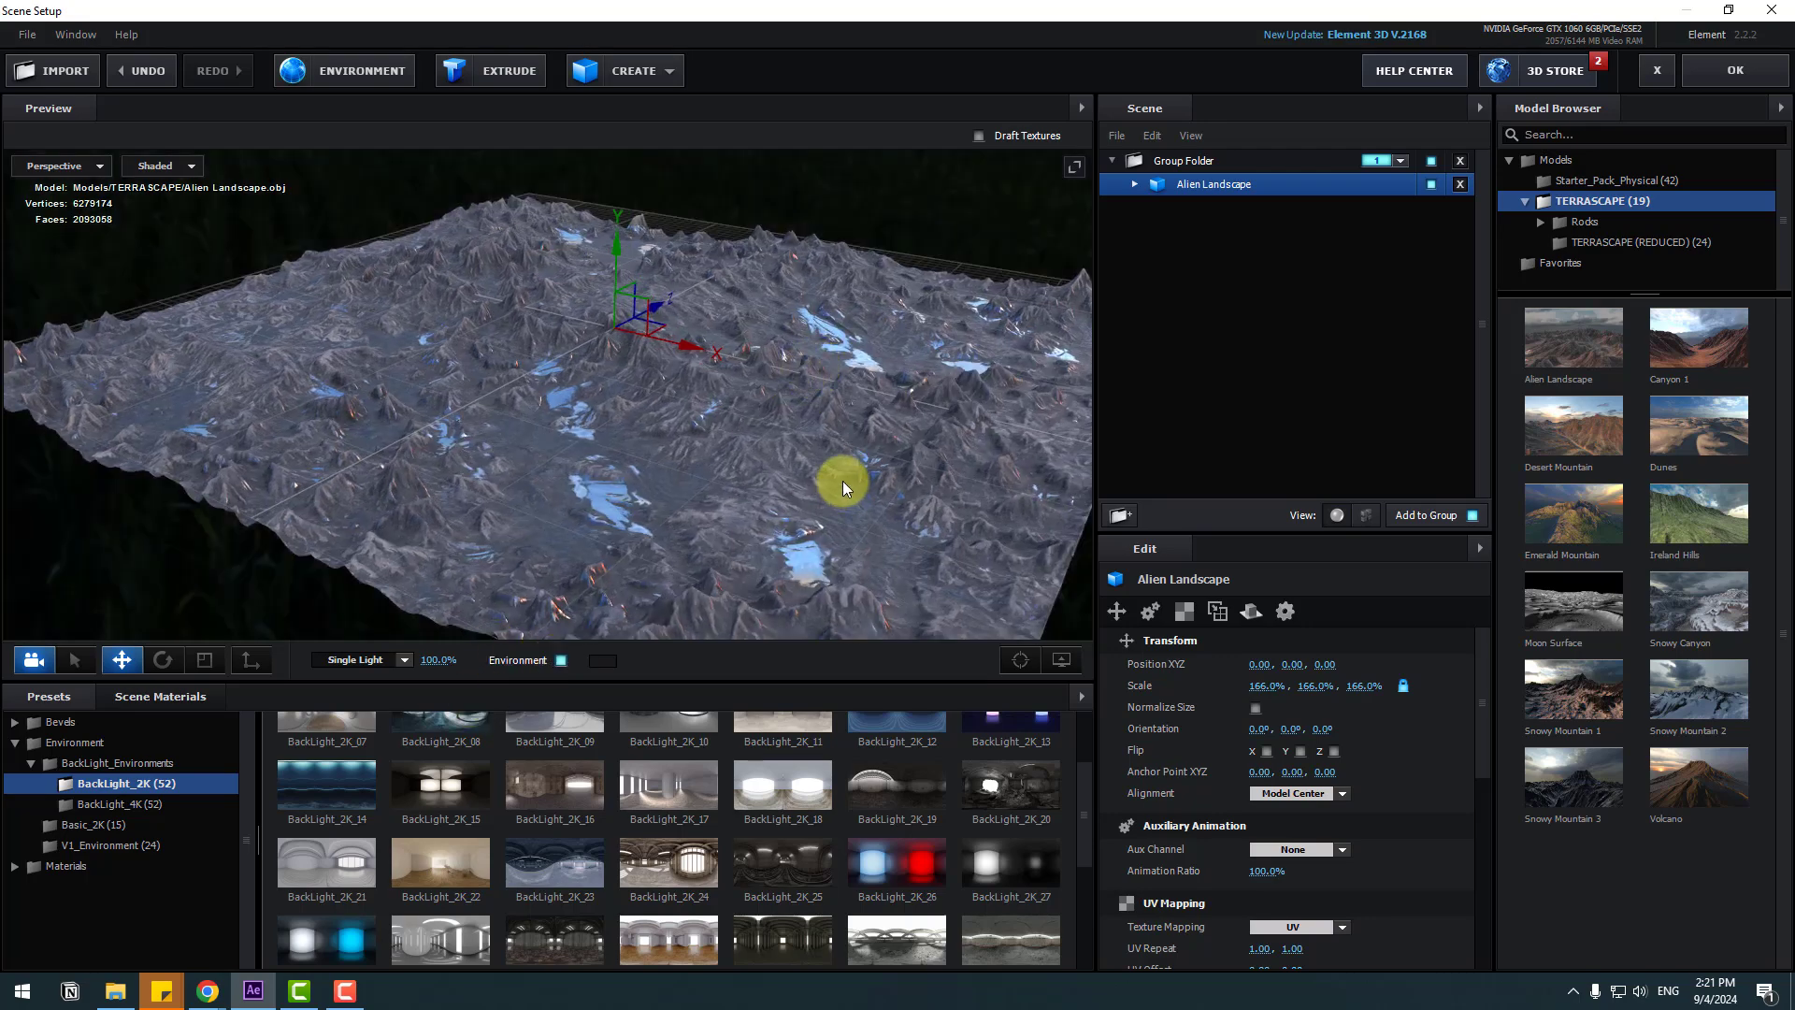
mouse_move(844, 481)
left_mouse_down()
mouse_move(763, 457)
mouse_move(819, 457)
left_mouse_up()
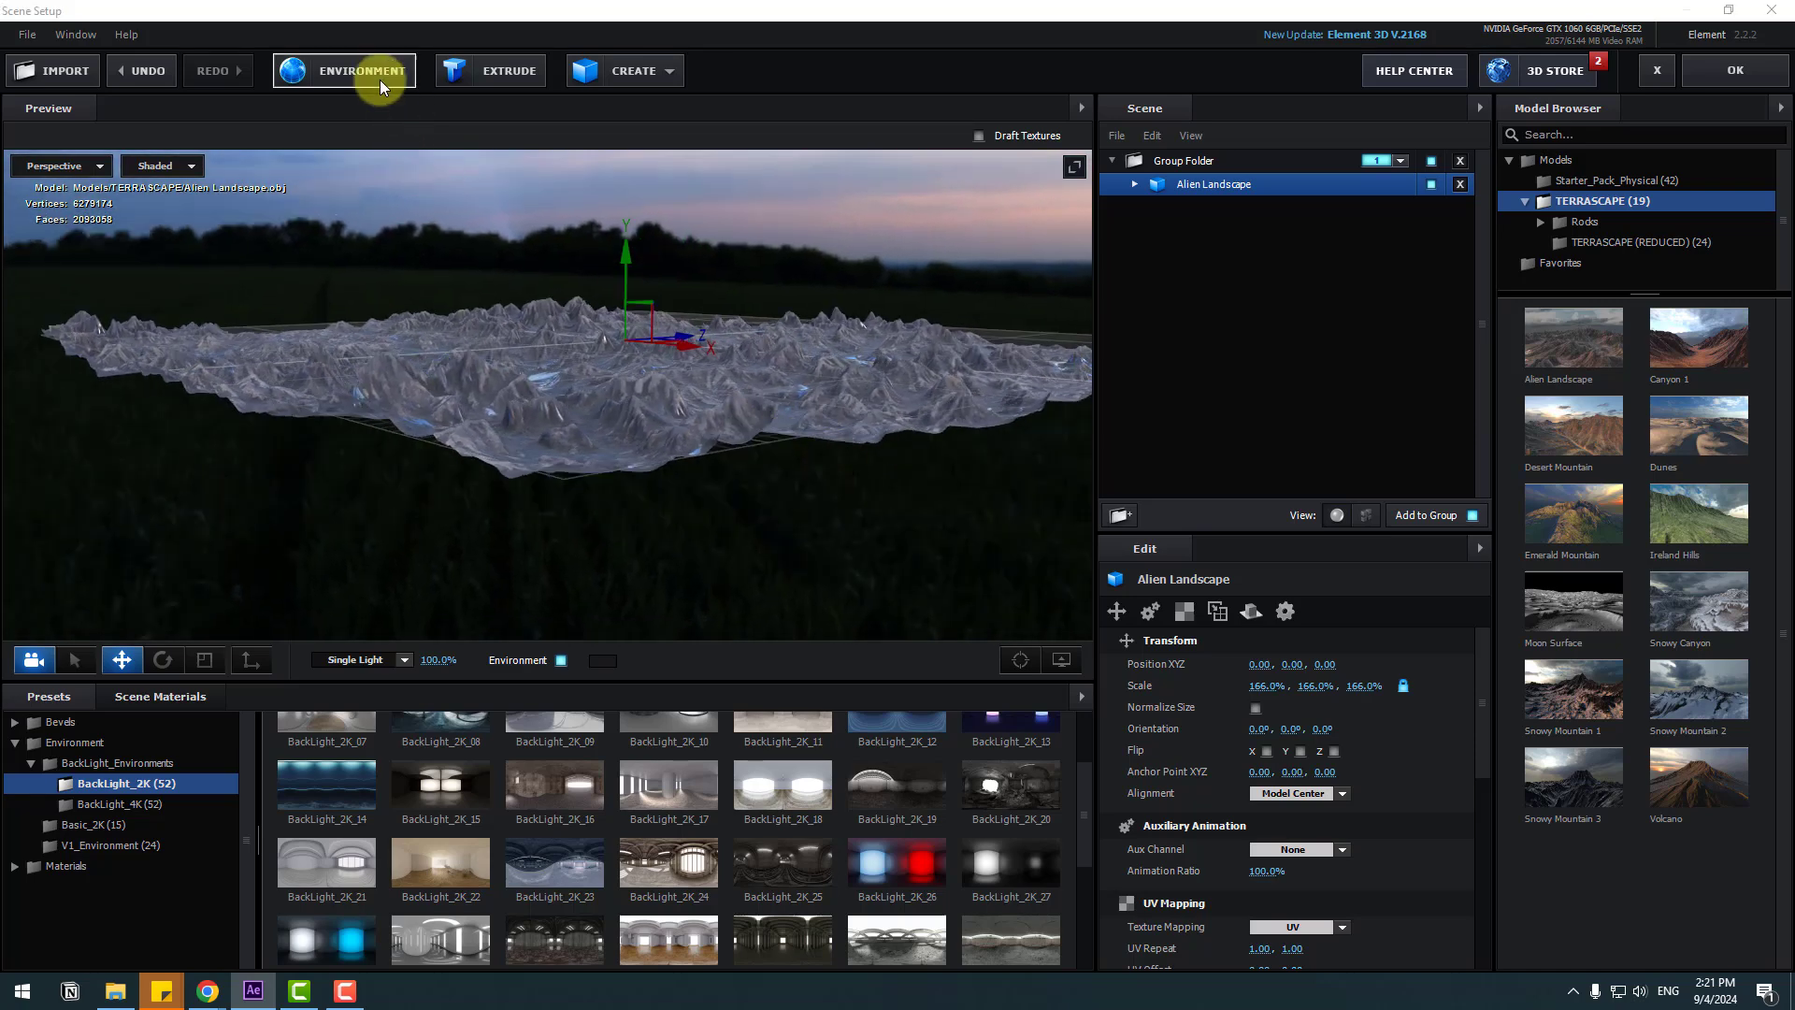
- Set environment input levels to 0.07, 0.47, 1.00, then apply the scene to the composition
left_click(380, 78)
left_click_drag(1000, 616, 991, 610)
left_click_drag(838, 613, 877, 631)
left_click(1091, 682)
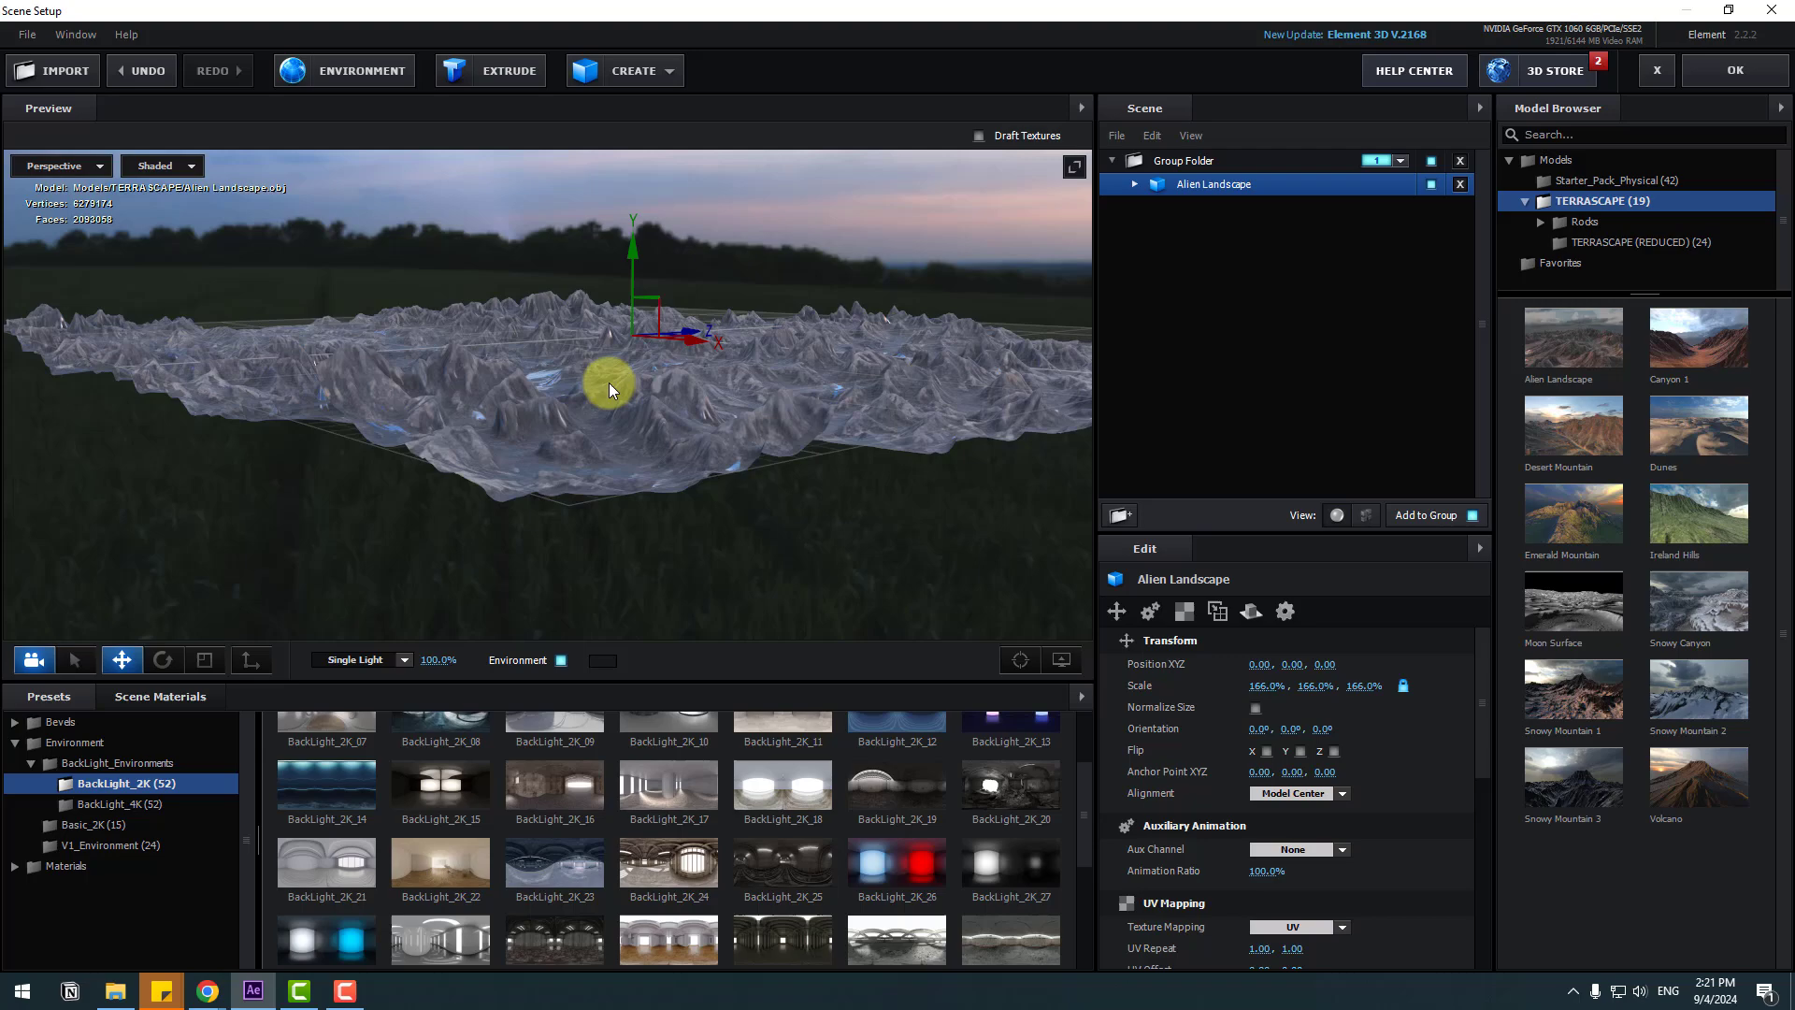
left_click_drag(609, 383, 649, 417)
left_click(1723, 82)
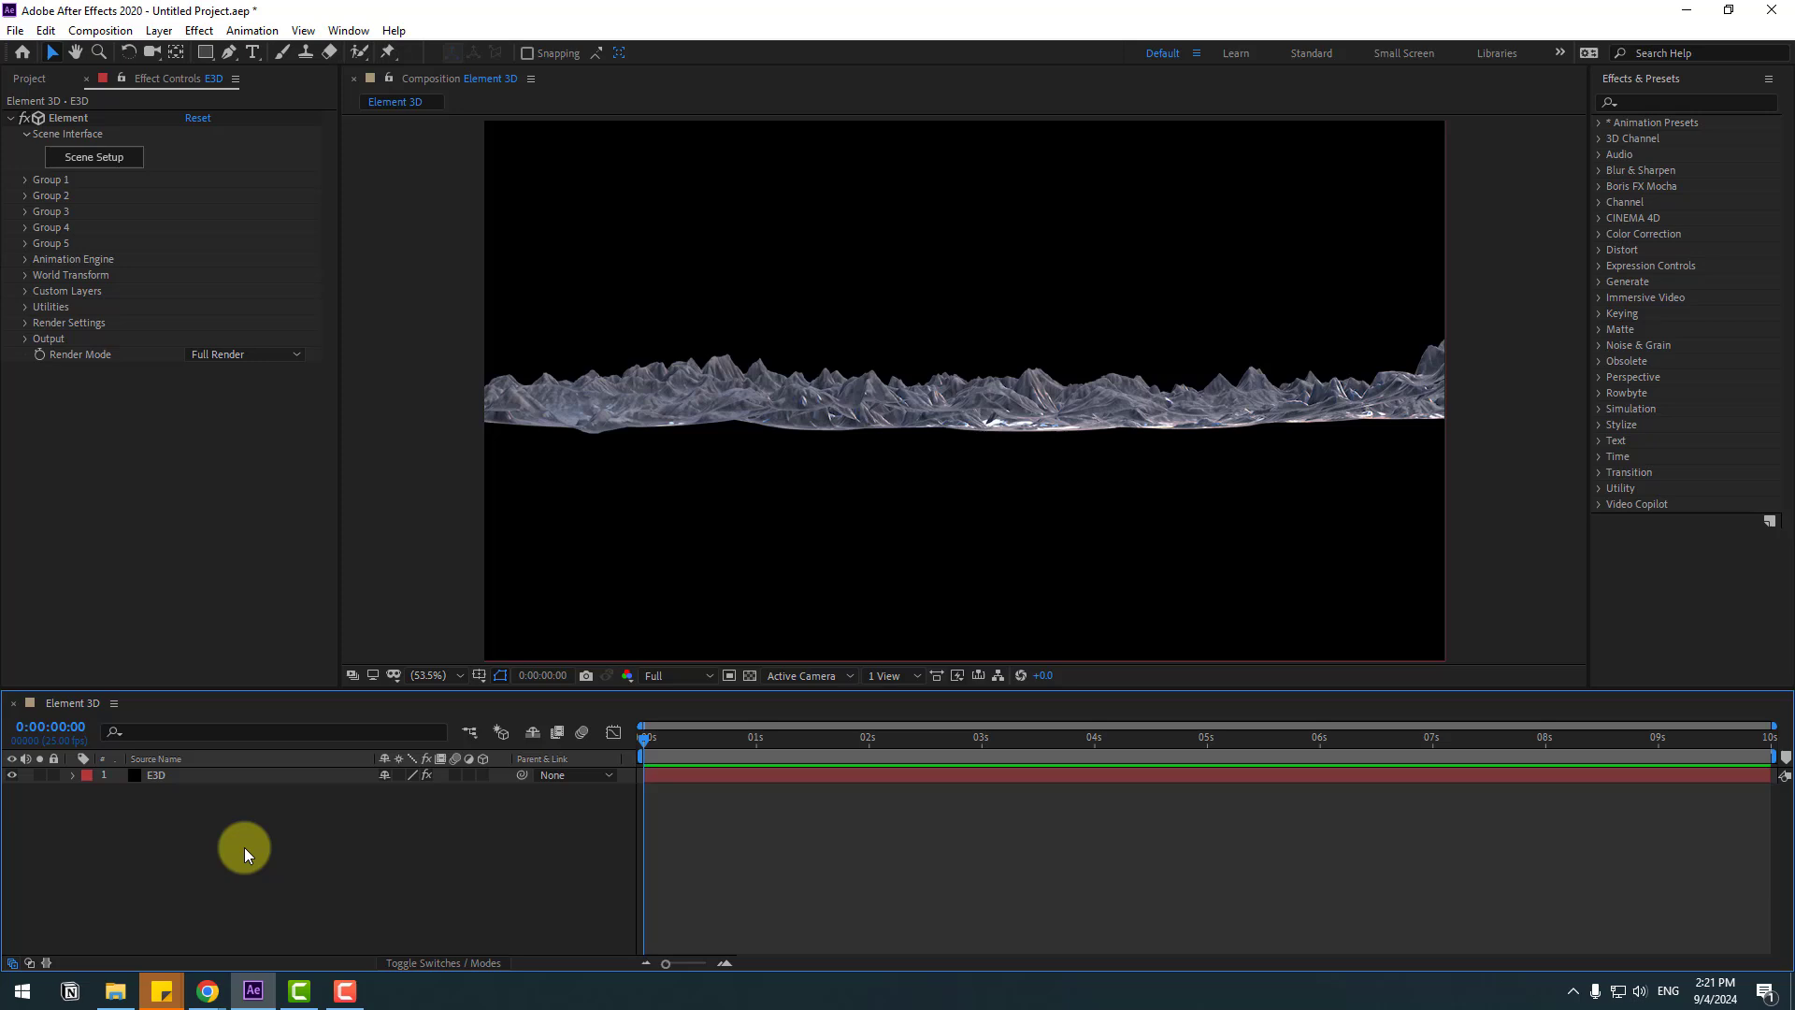
- Add a two-node Camera 1 layer using the 15mm lens preset
right_click(244, 846)
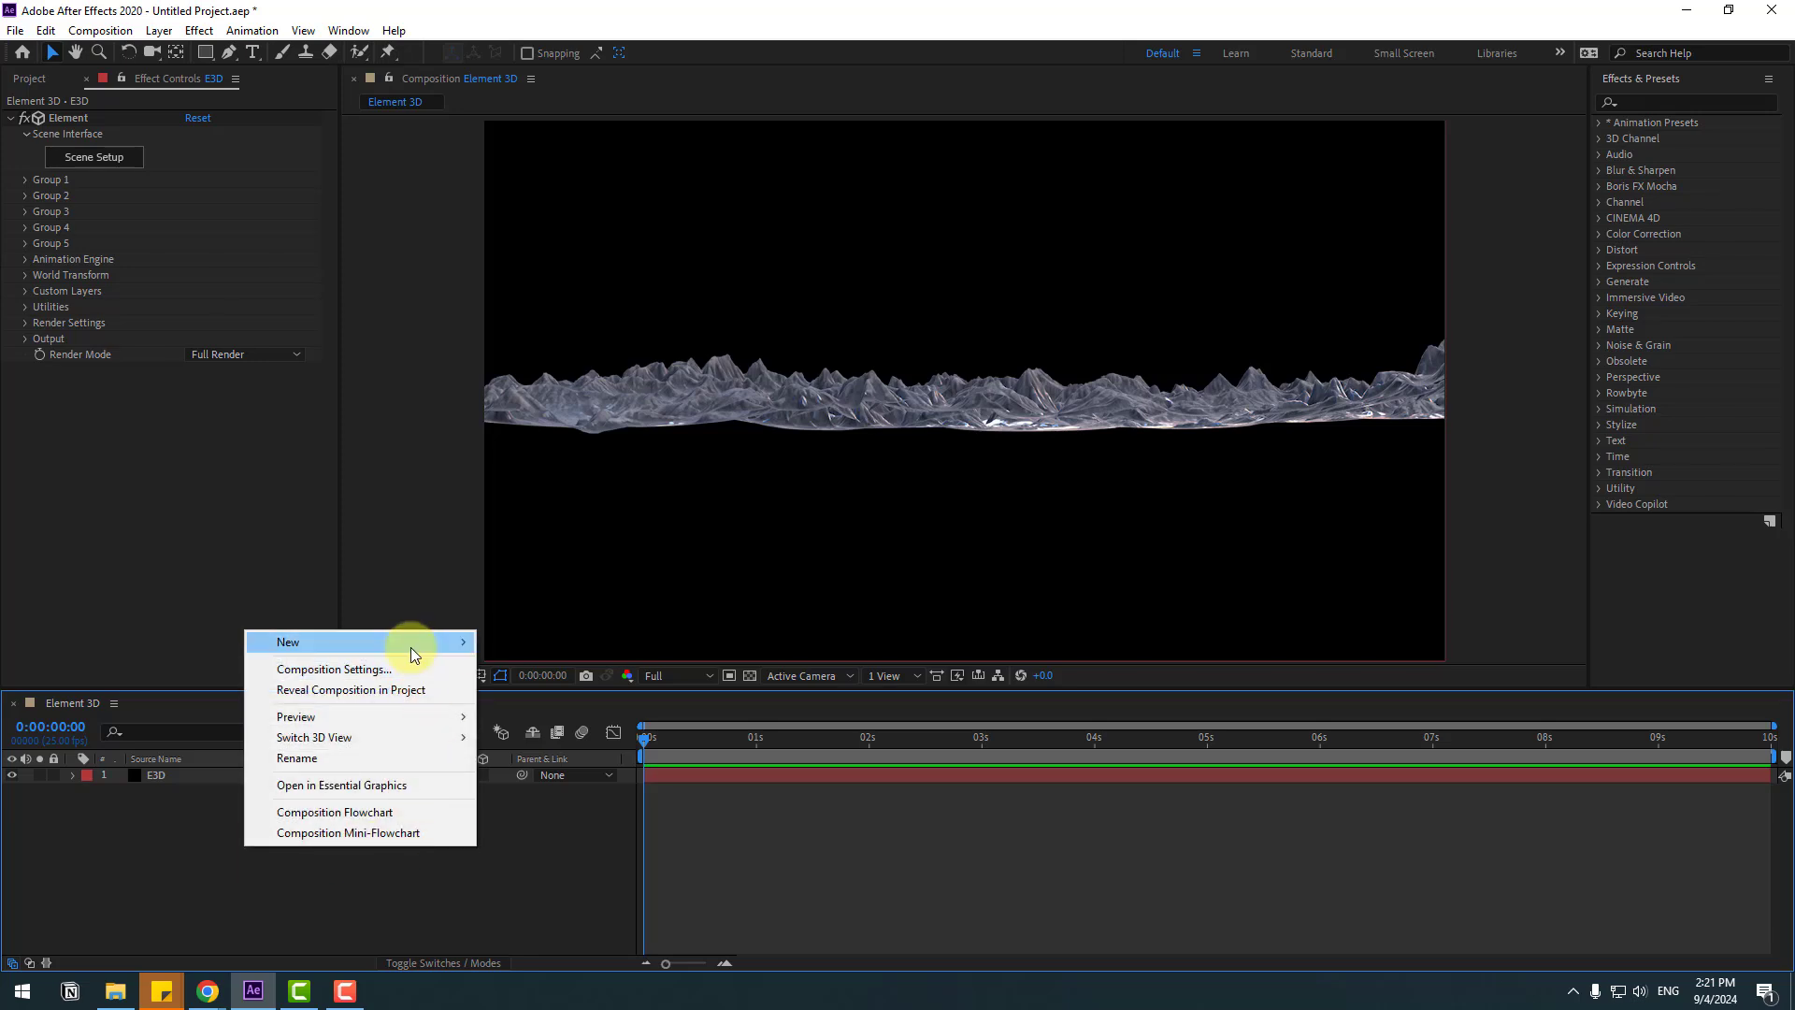
mouse_move(411, 647)
left_click(537, 729)
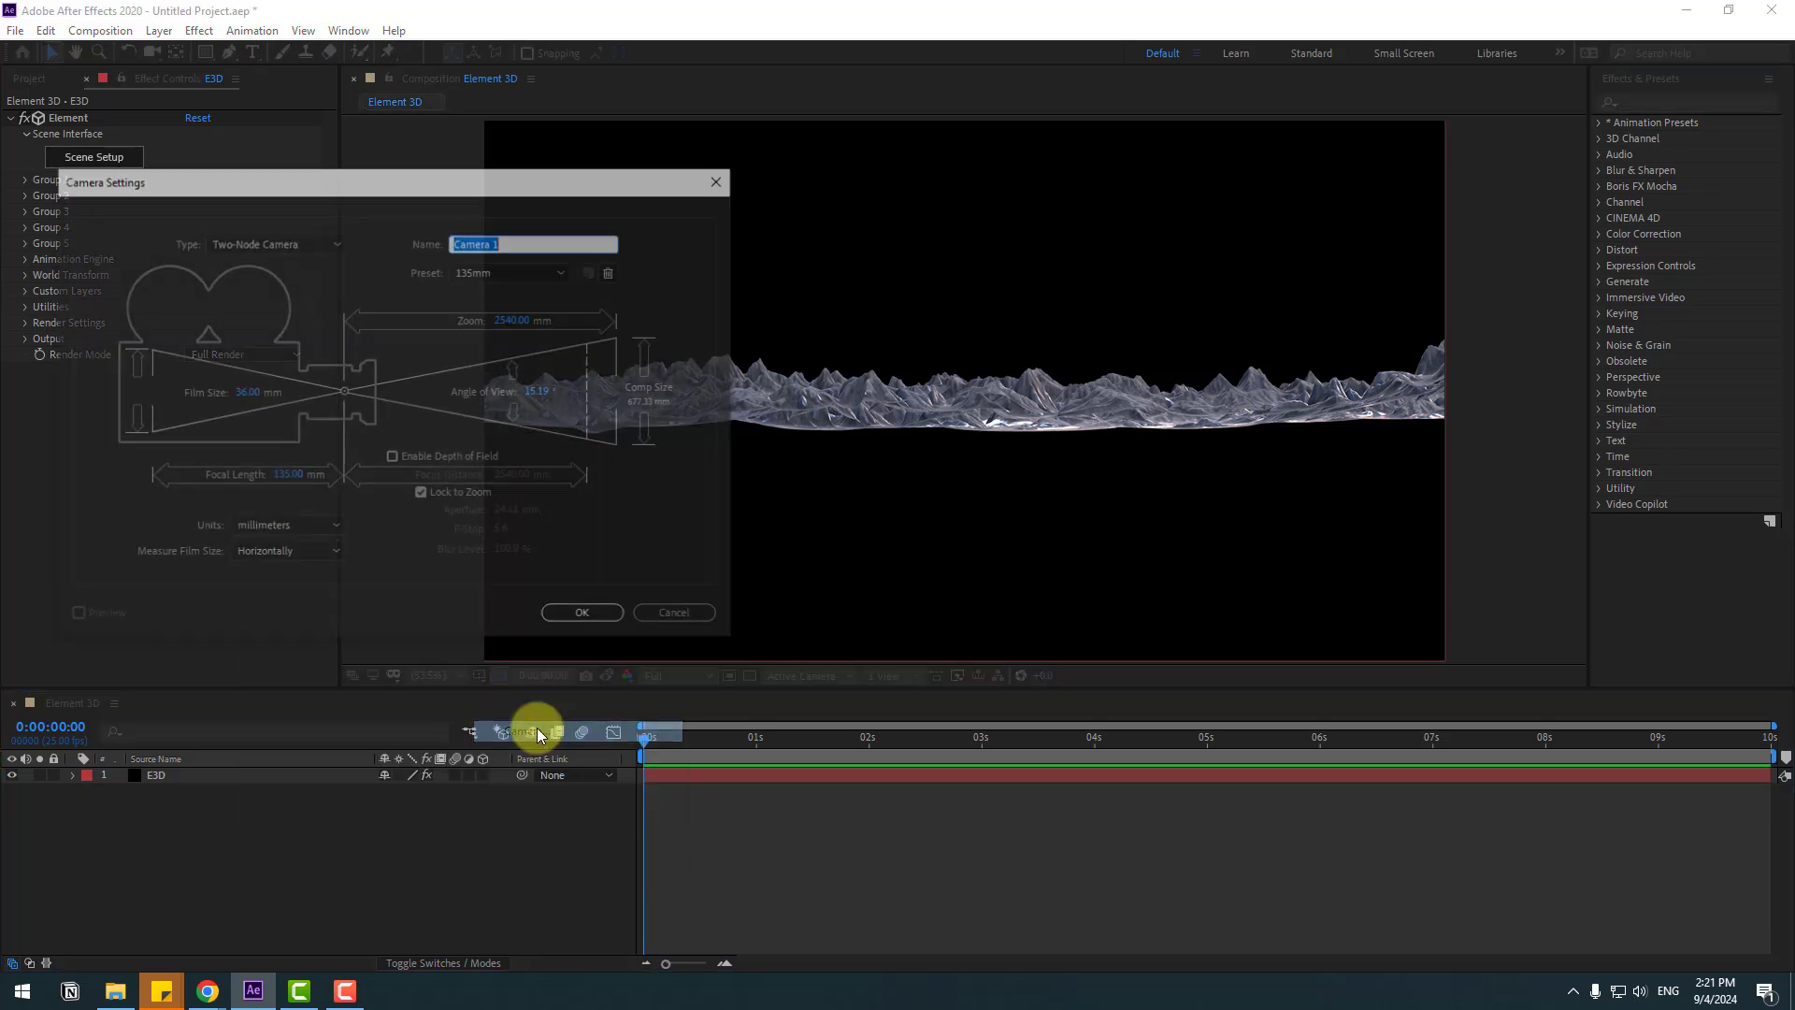
left_click_drag(463, 178, 529, 179)
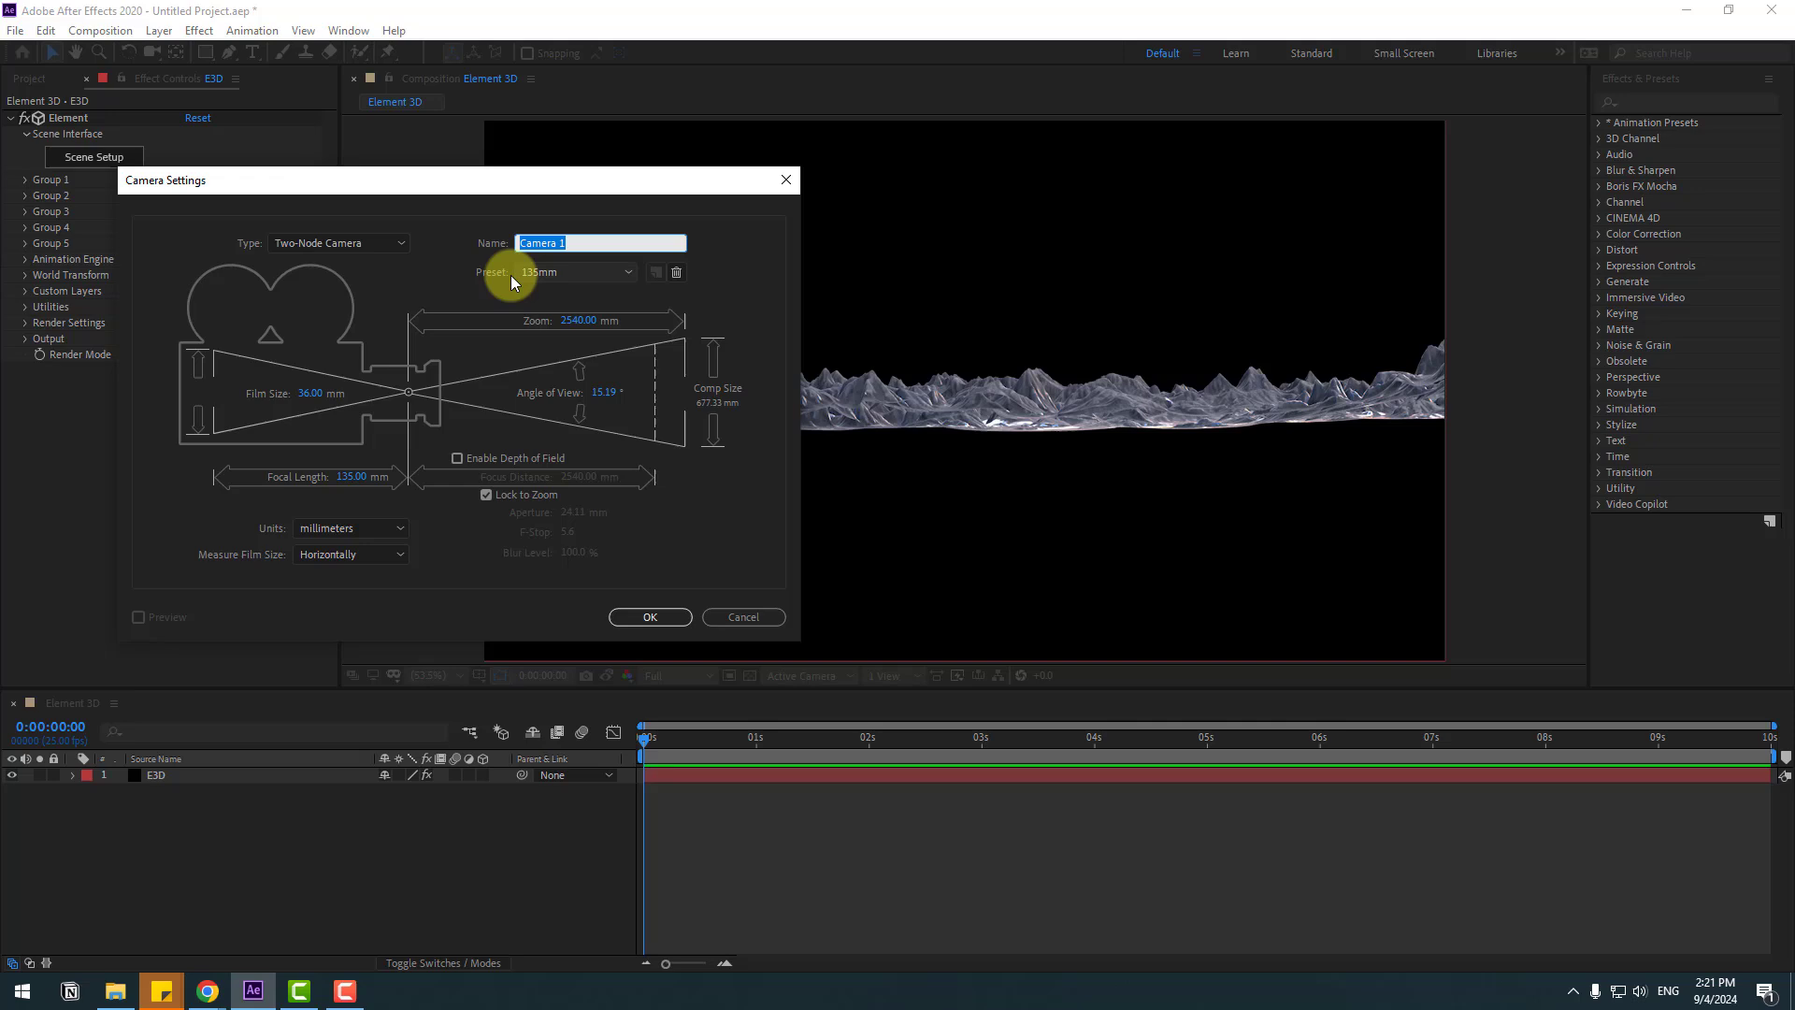
left_click(529, 271)
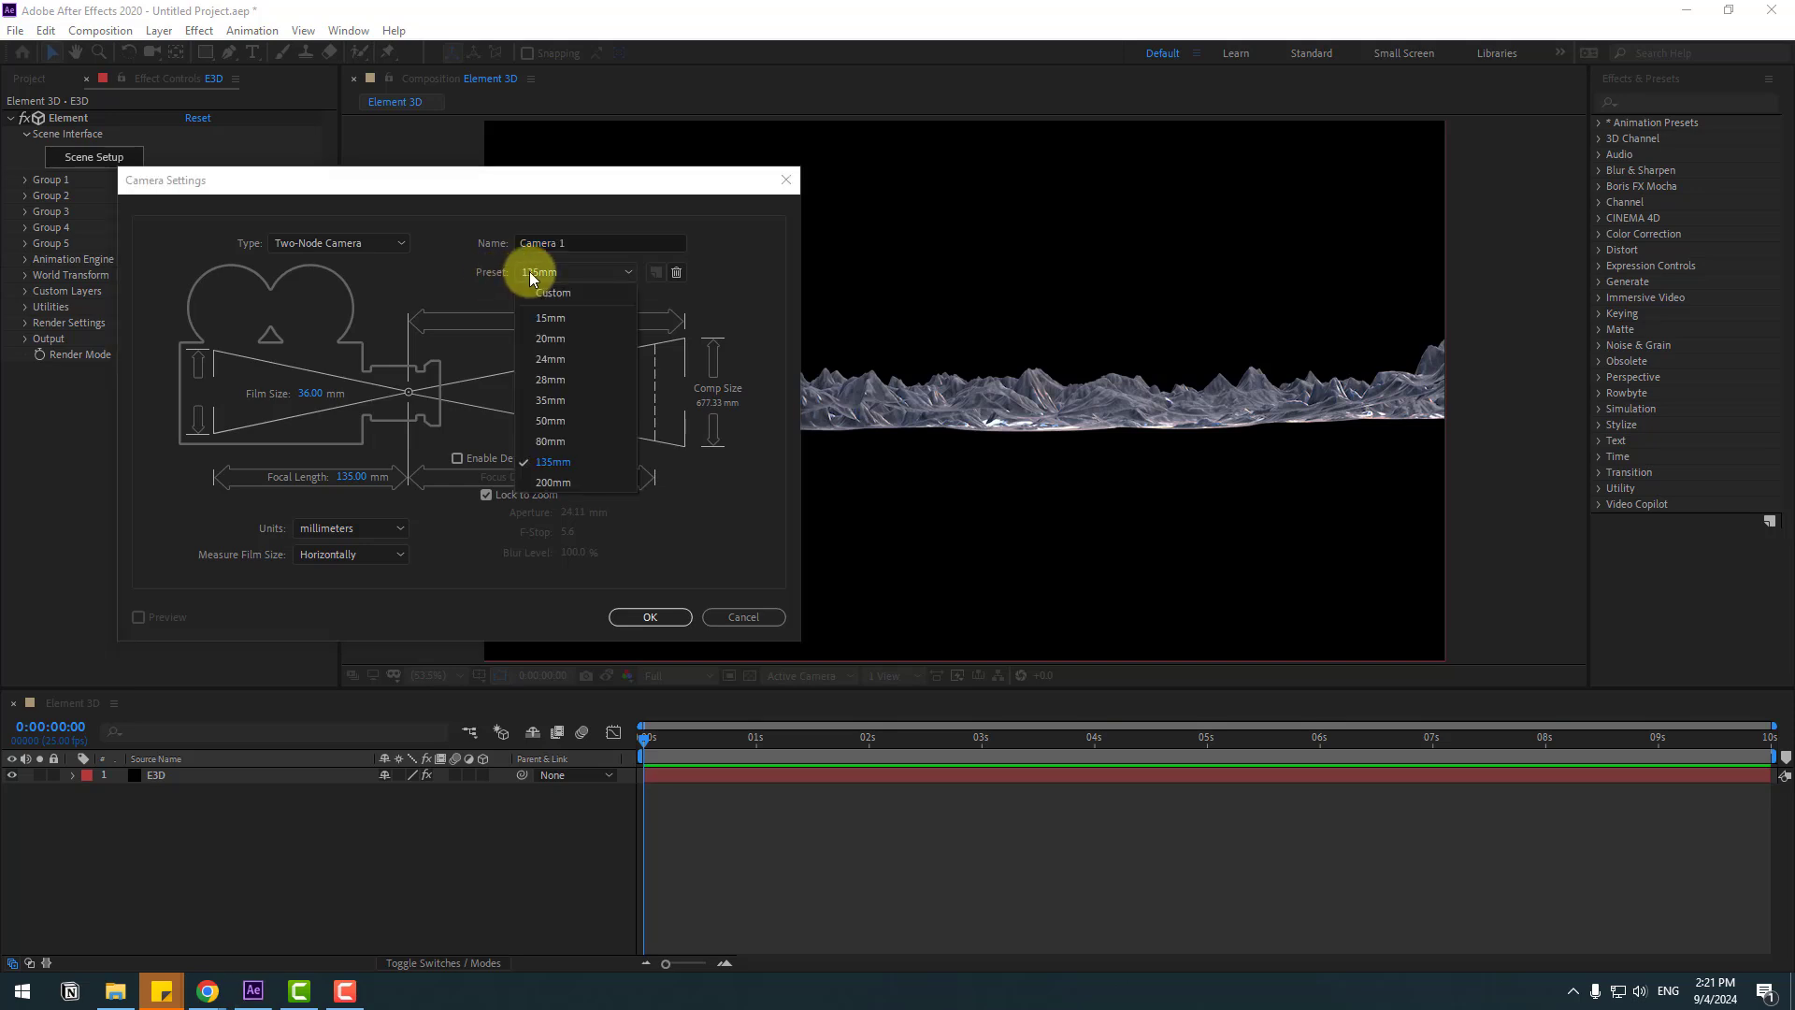
left_click(564, 318)
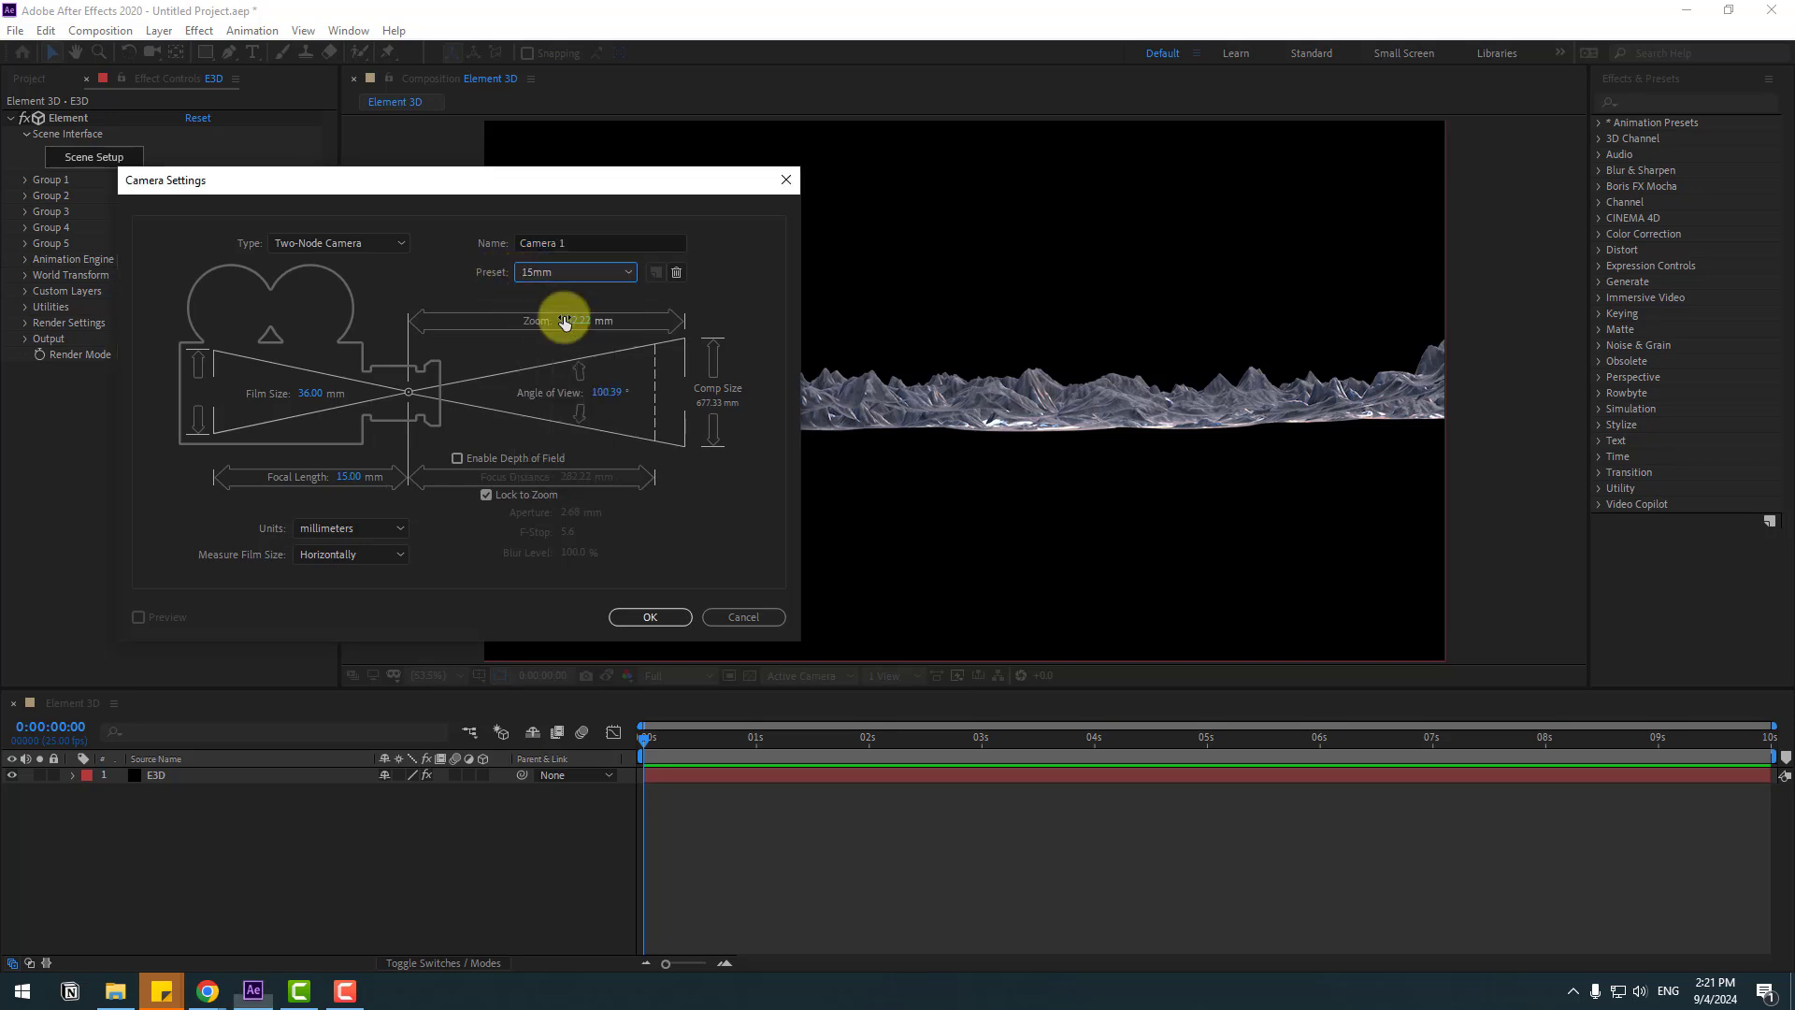
left_click(659, 619)
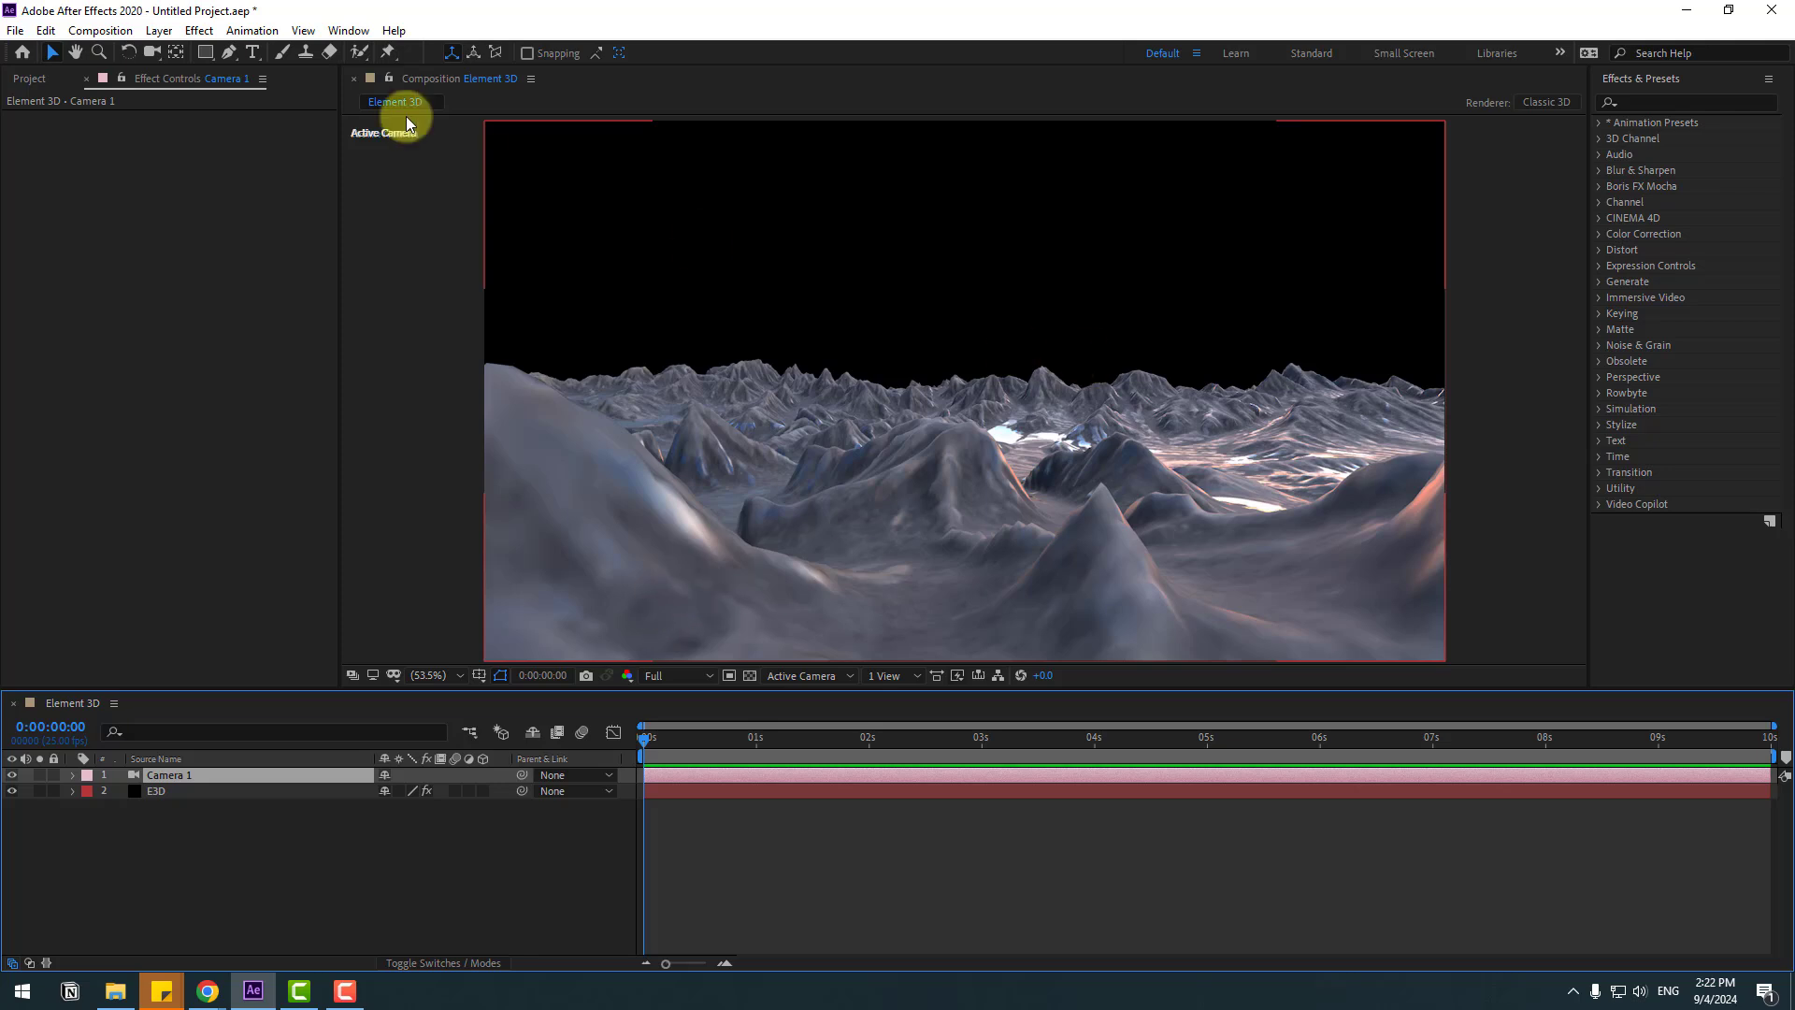
- With the Orbit Camera Tool, turn Camera 1 to look along the icy valley toward distant peaks
left_click(149, 53)
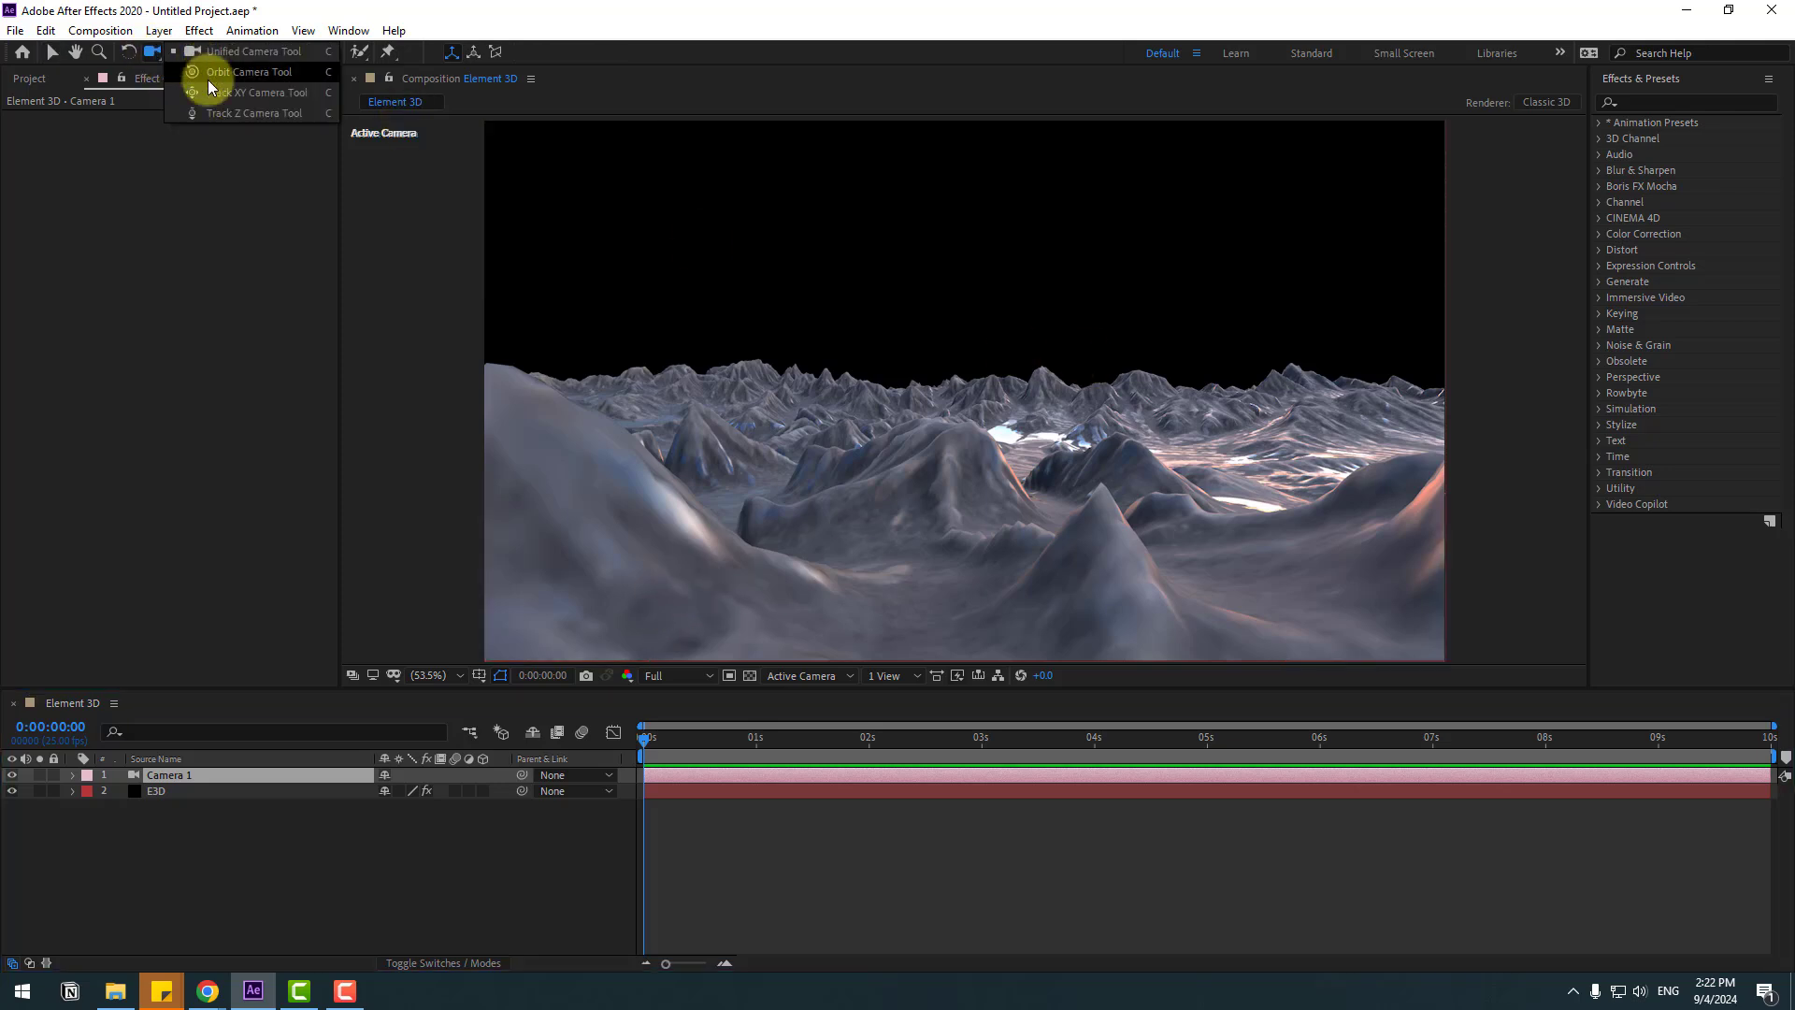
left_click(317, 73)
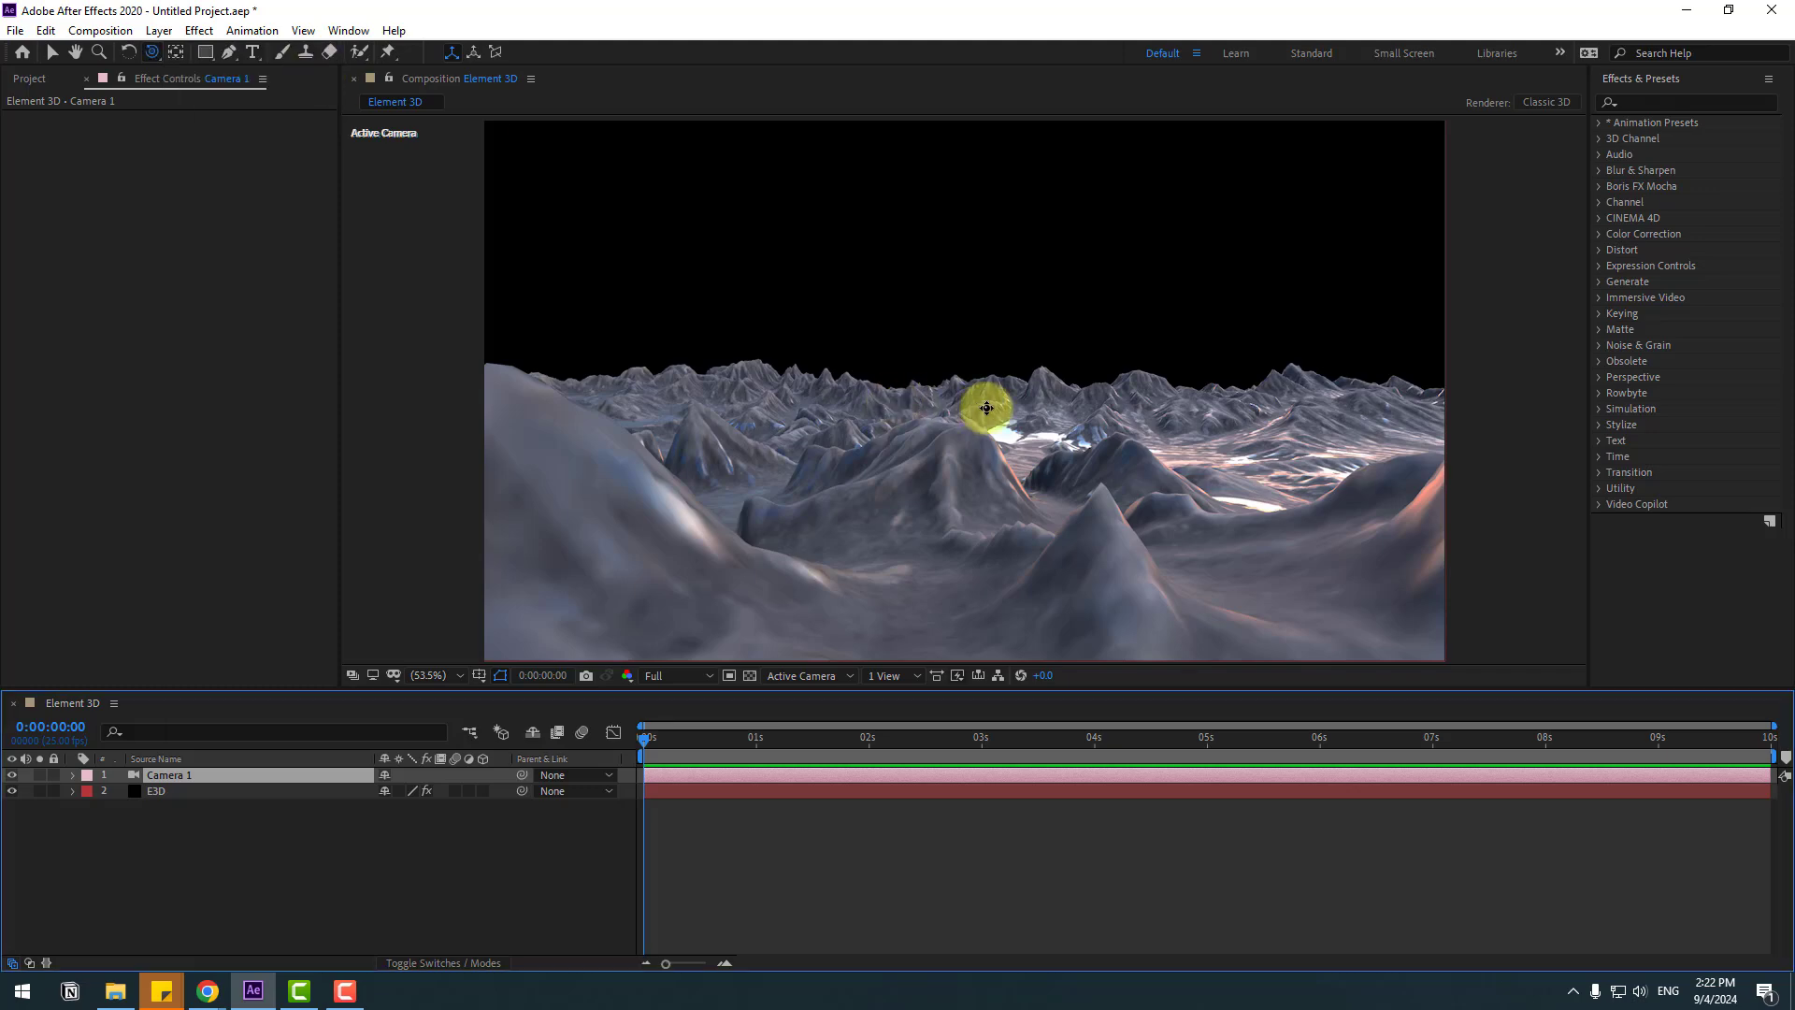
left_click_drag(1062, 404, 994, 400)
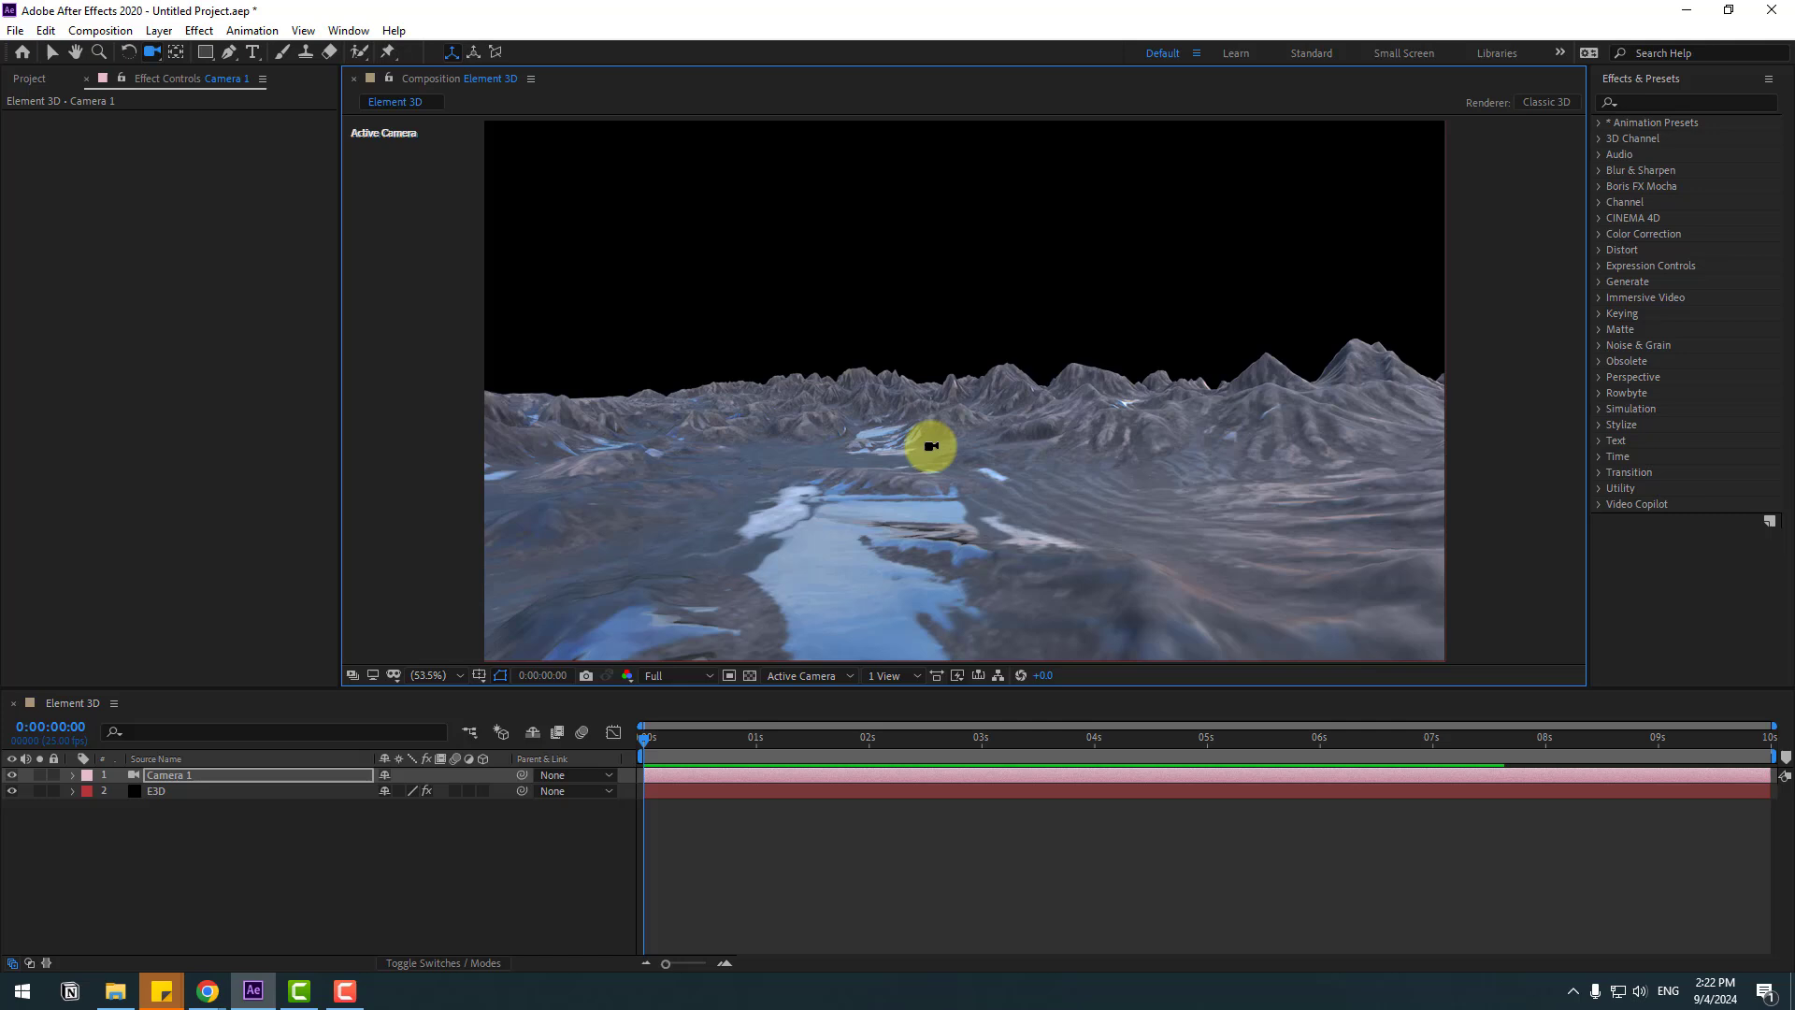
- Use Camera > Create Orbit Null on Camera 1 to parent it to a new Null 1
right_click(171, 774)
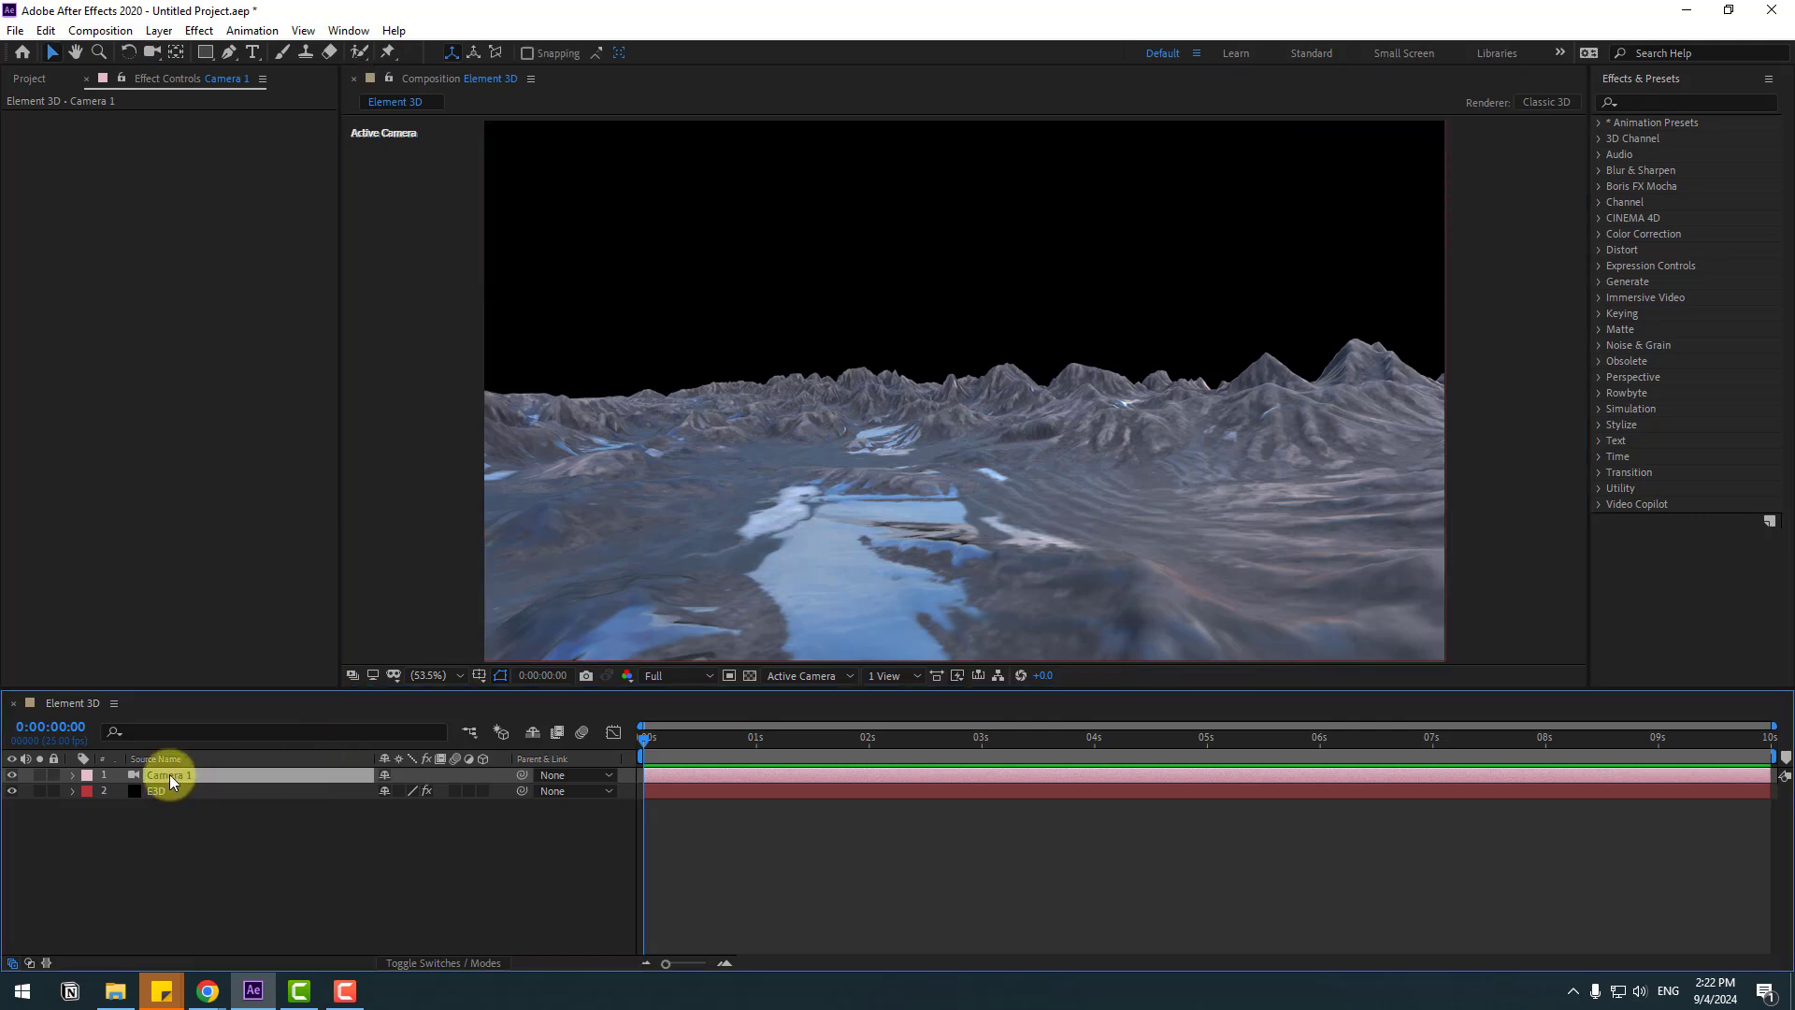
mouse_move(352, 650)
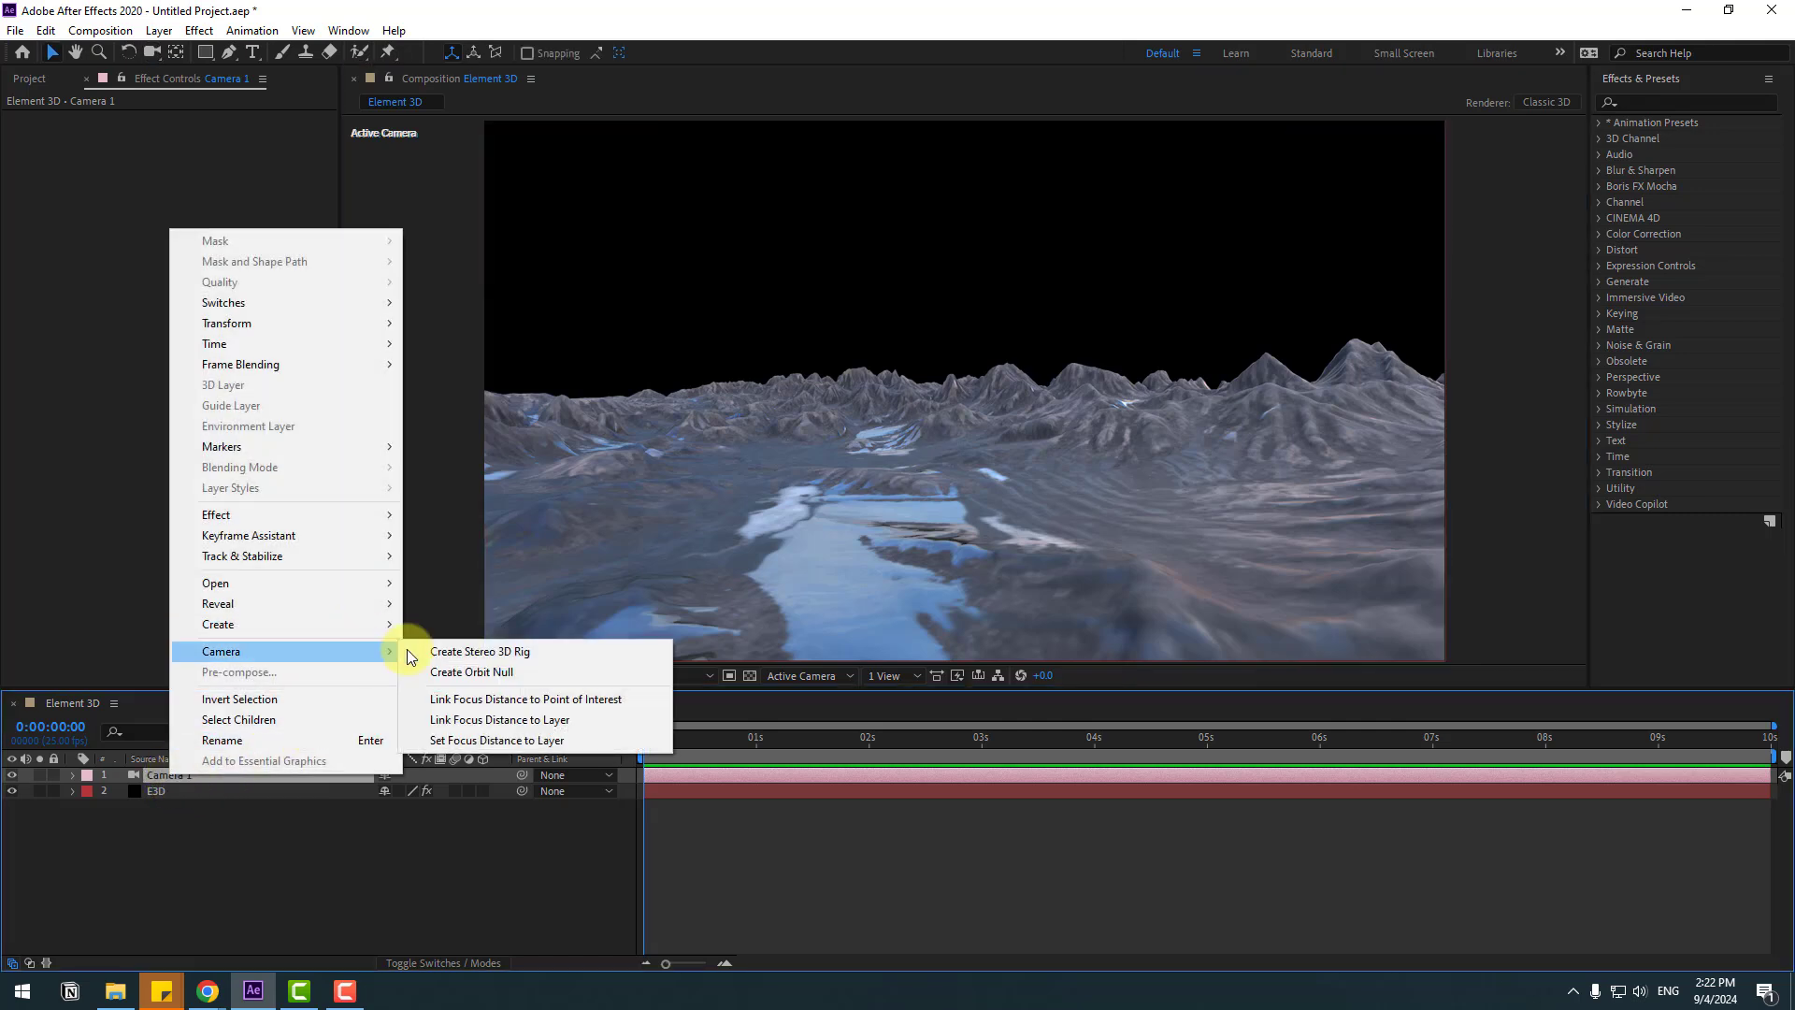
left_click(494, 675)
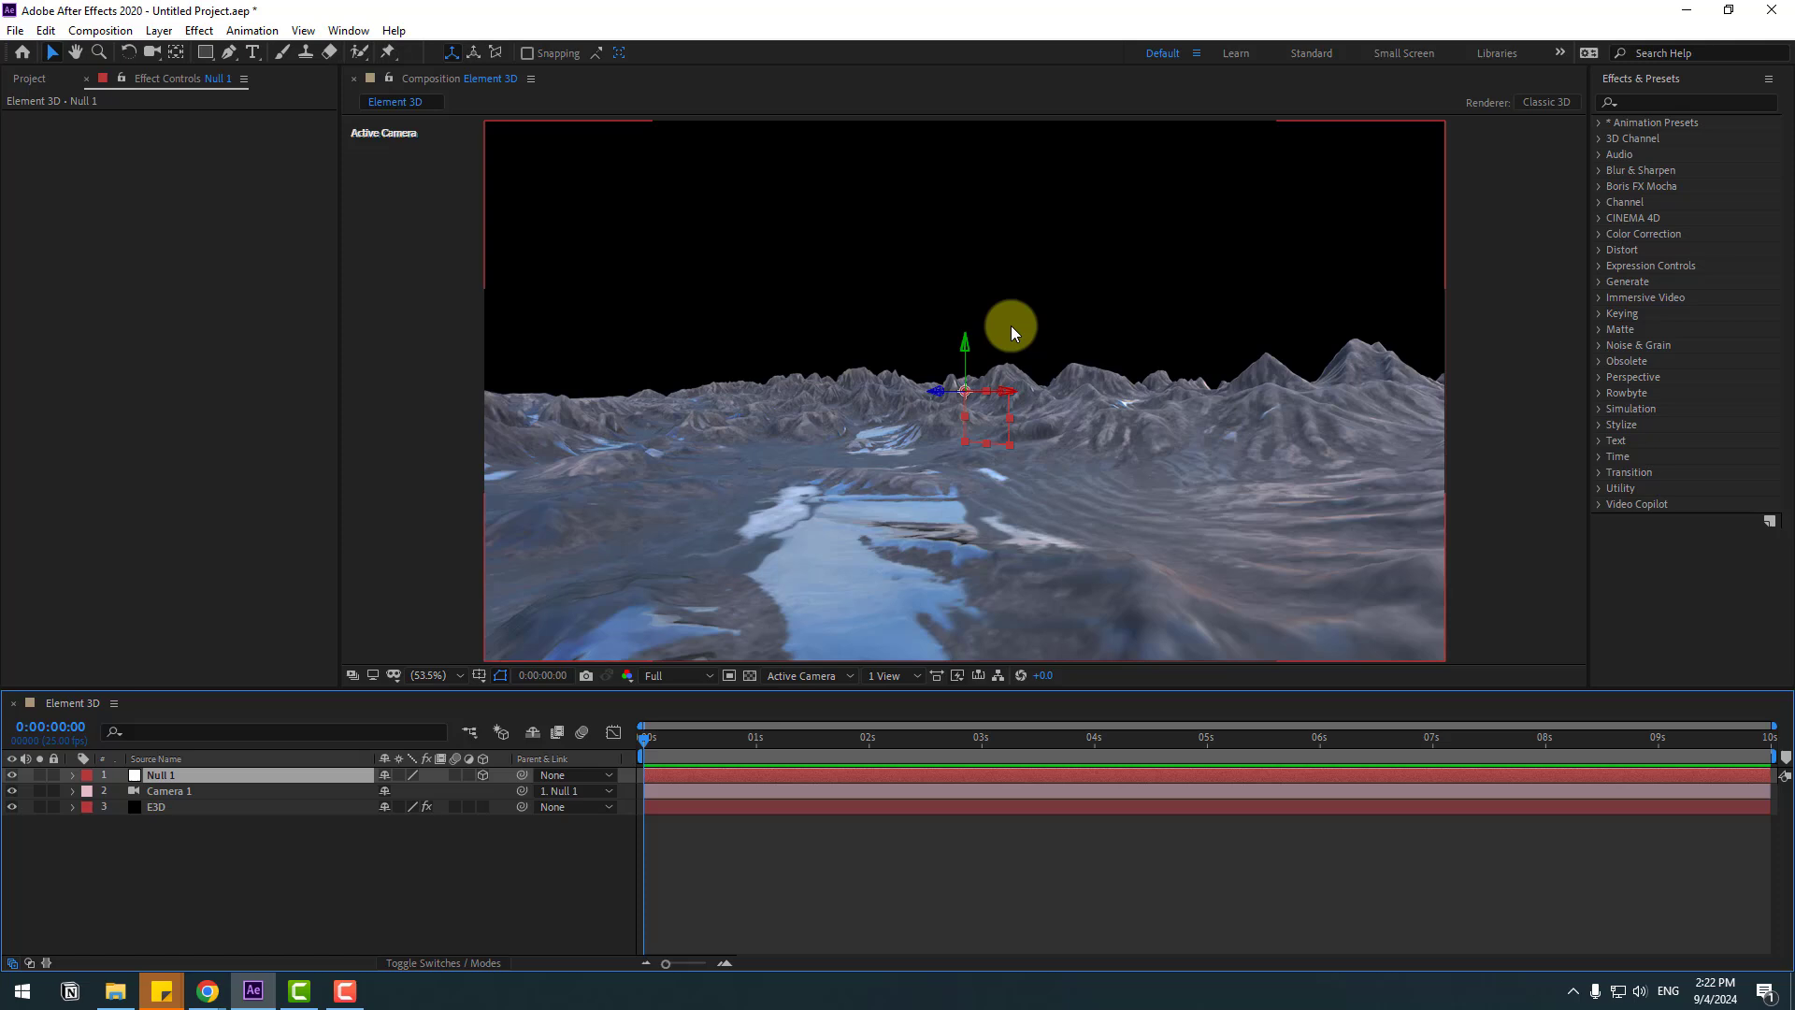
- Set a starting Position keyframe on Null 1 at 0s (1010, 590, 0)
double_click(176, 52)
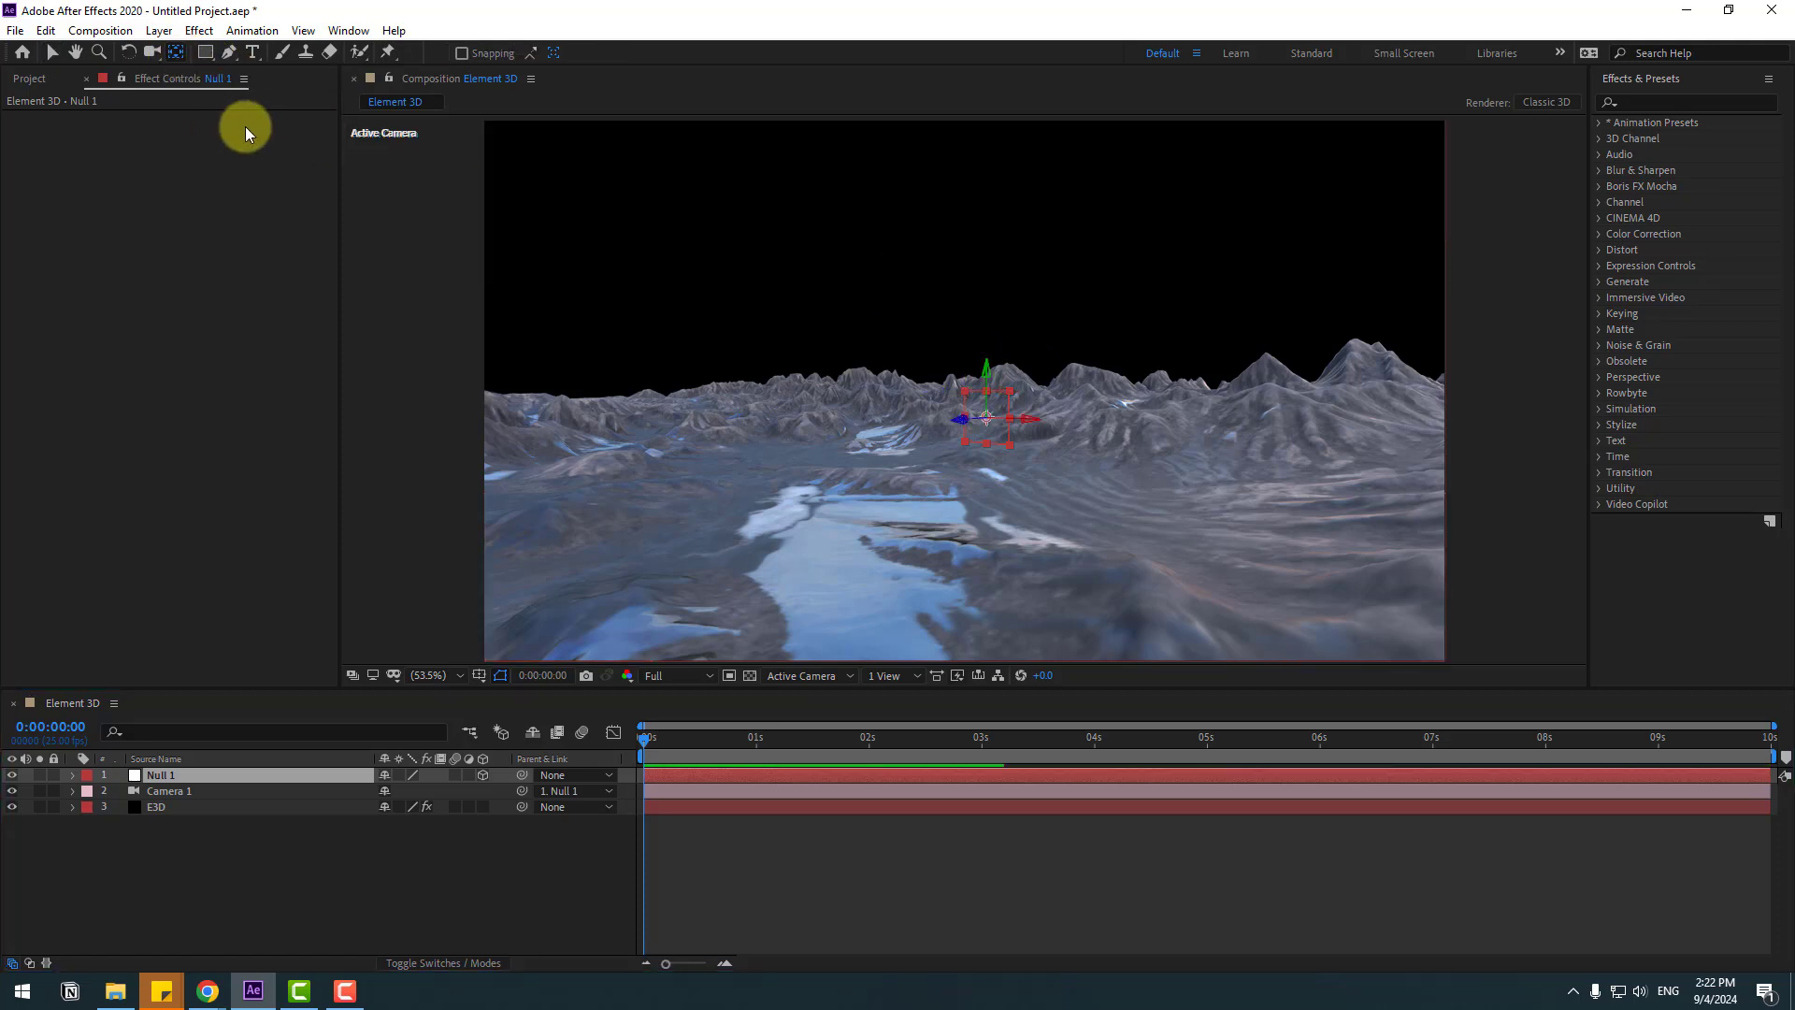
left_click(53, 52)
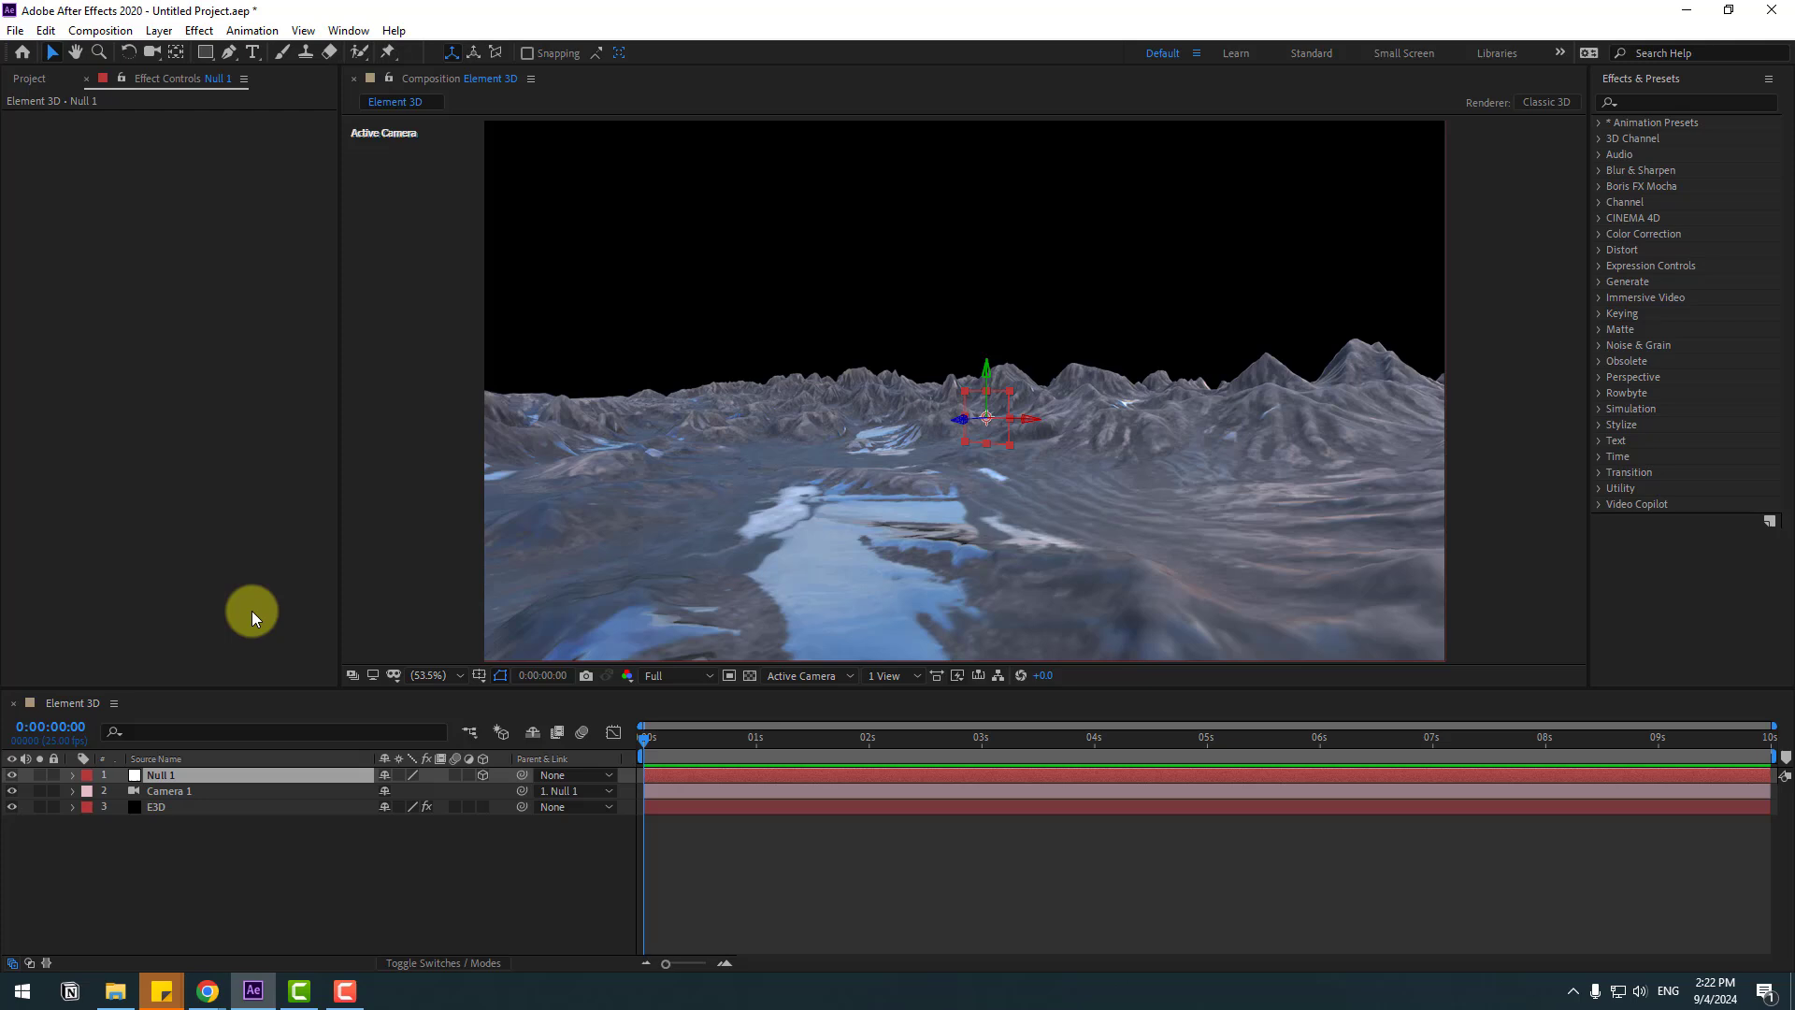
left_click(165, 777)
key("p")
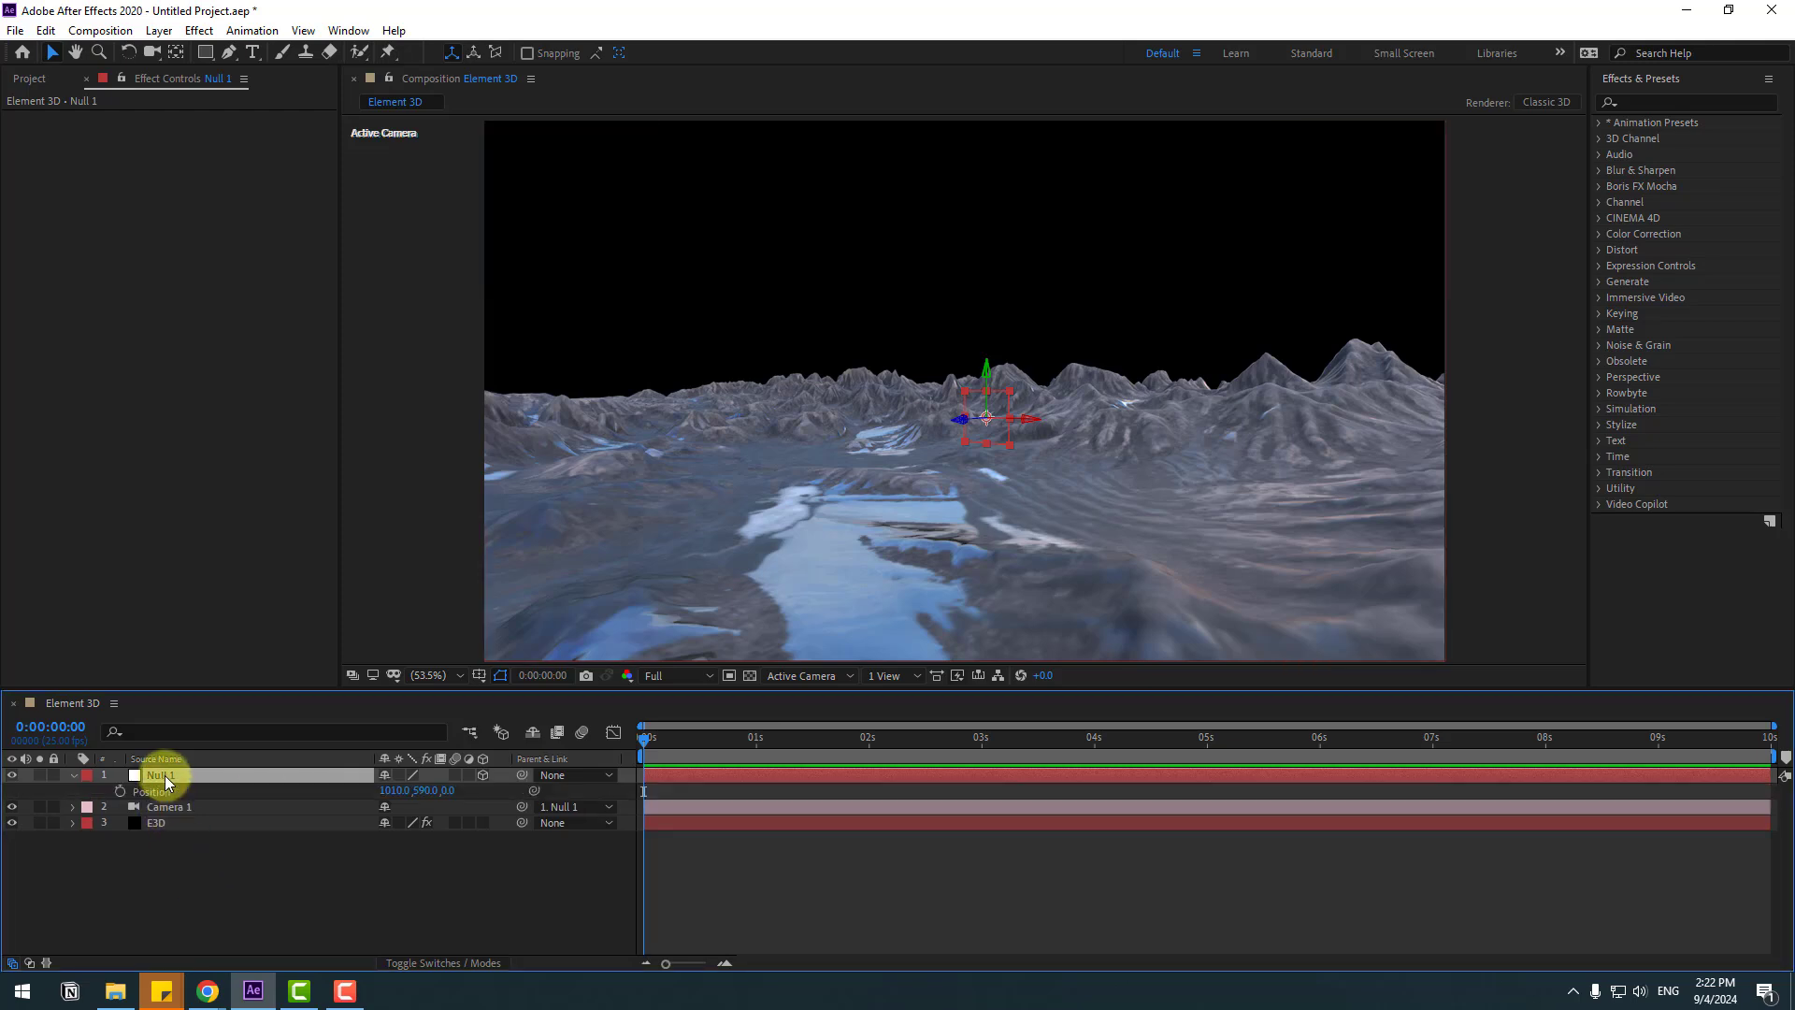
left_click(118, 791)
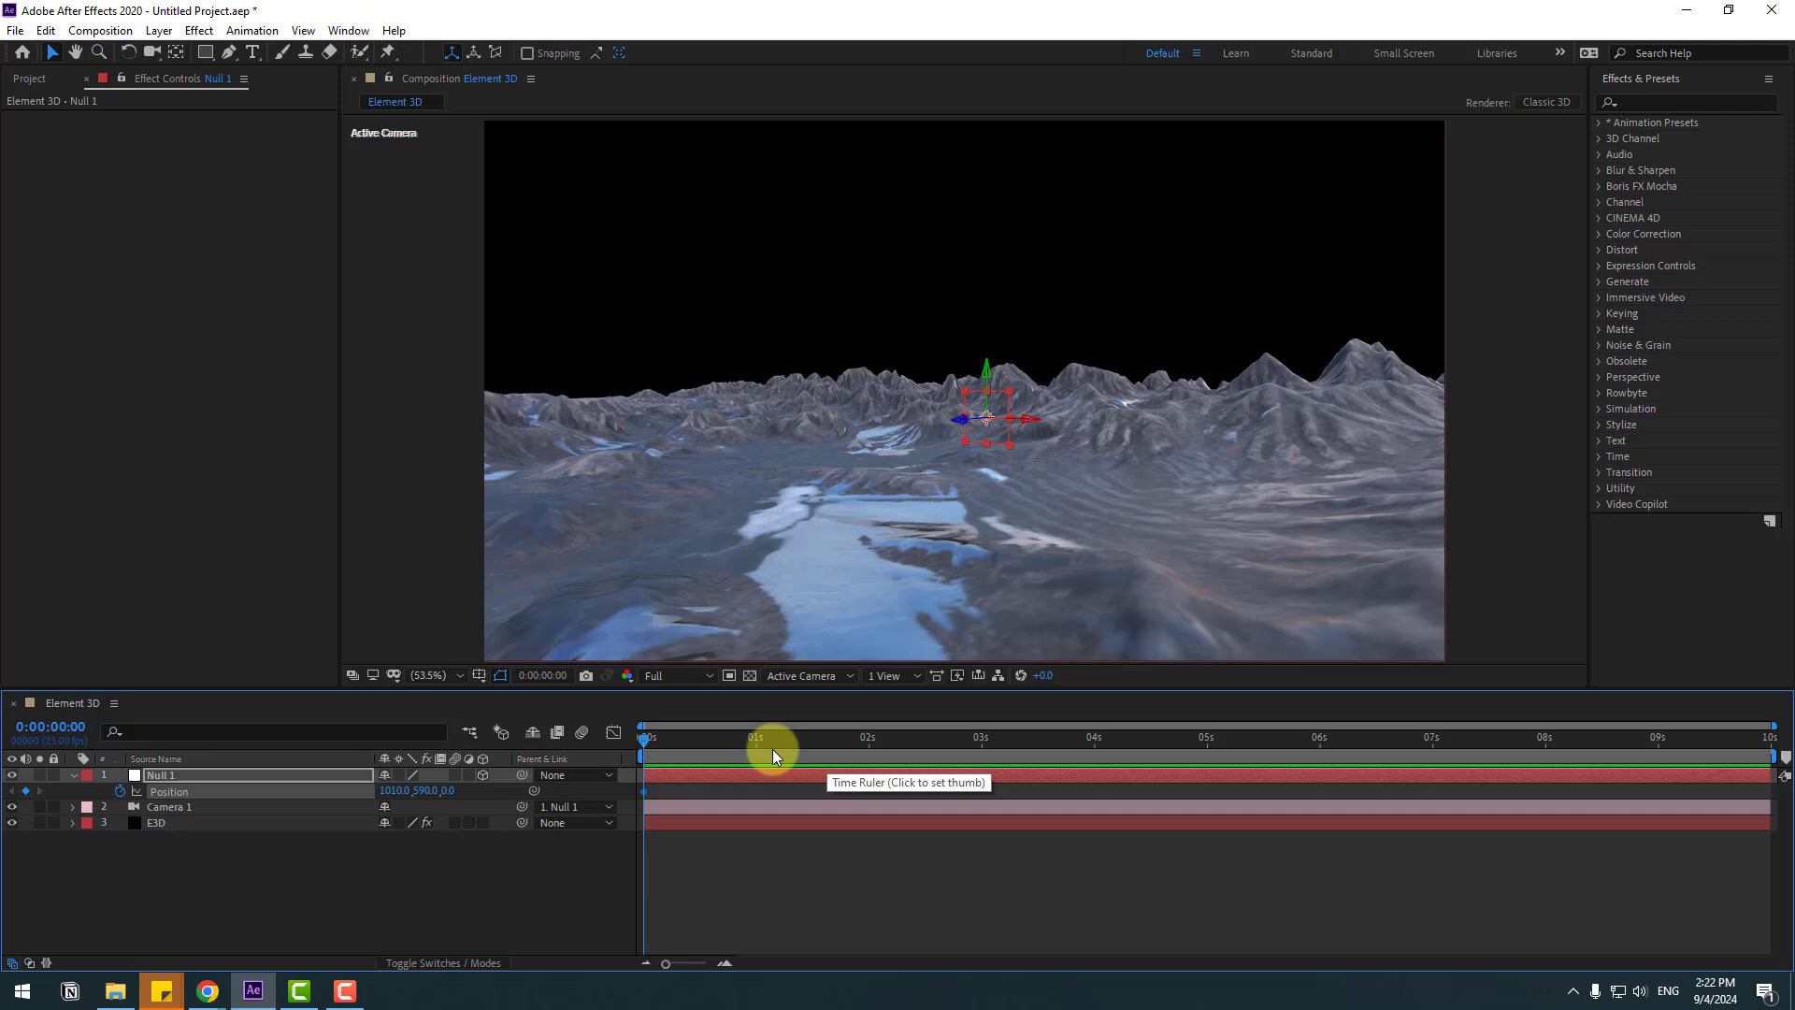
- At 9:24, move Null 1 to 499, 590, 245 for the end keyframe
left_click_drag(773, 749, 1781, 776)
left_click(411, 834)
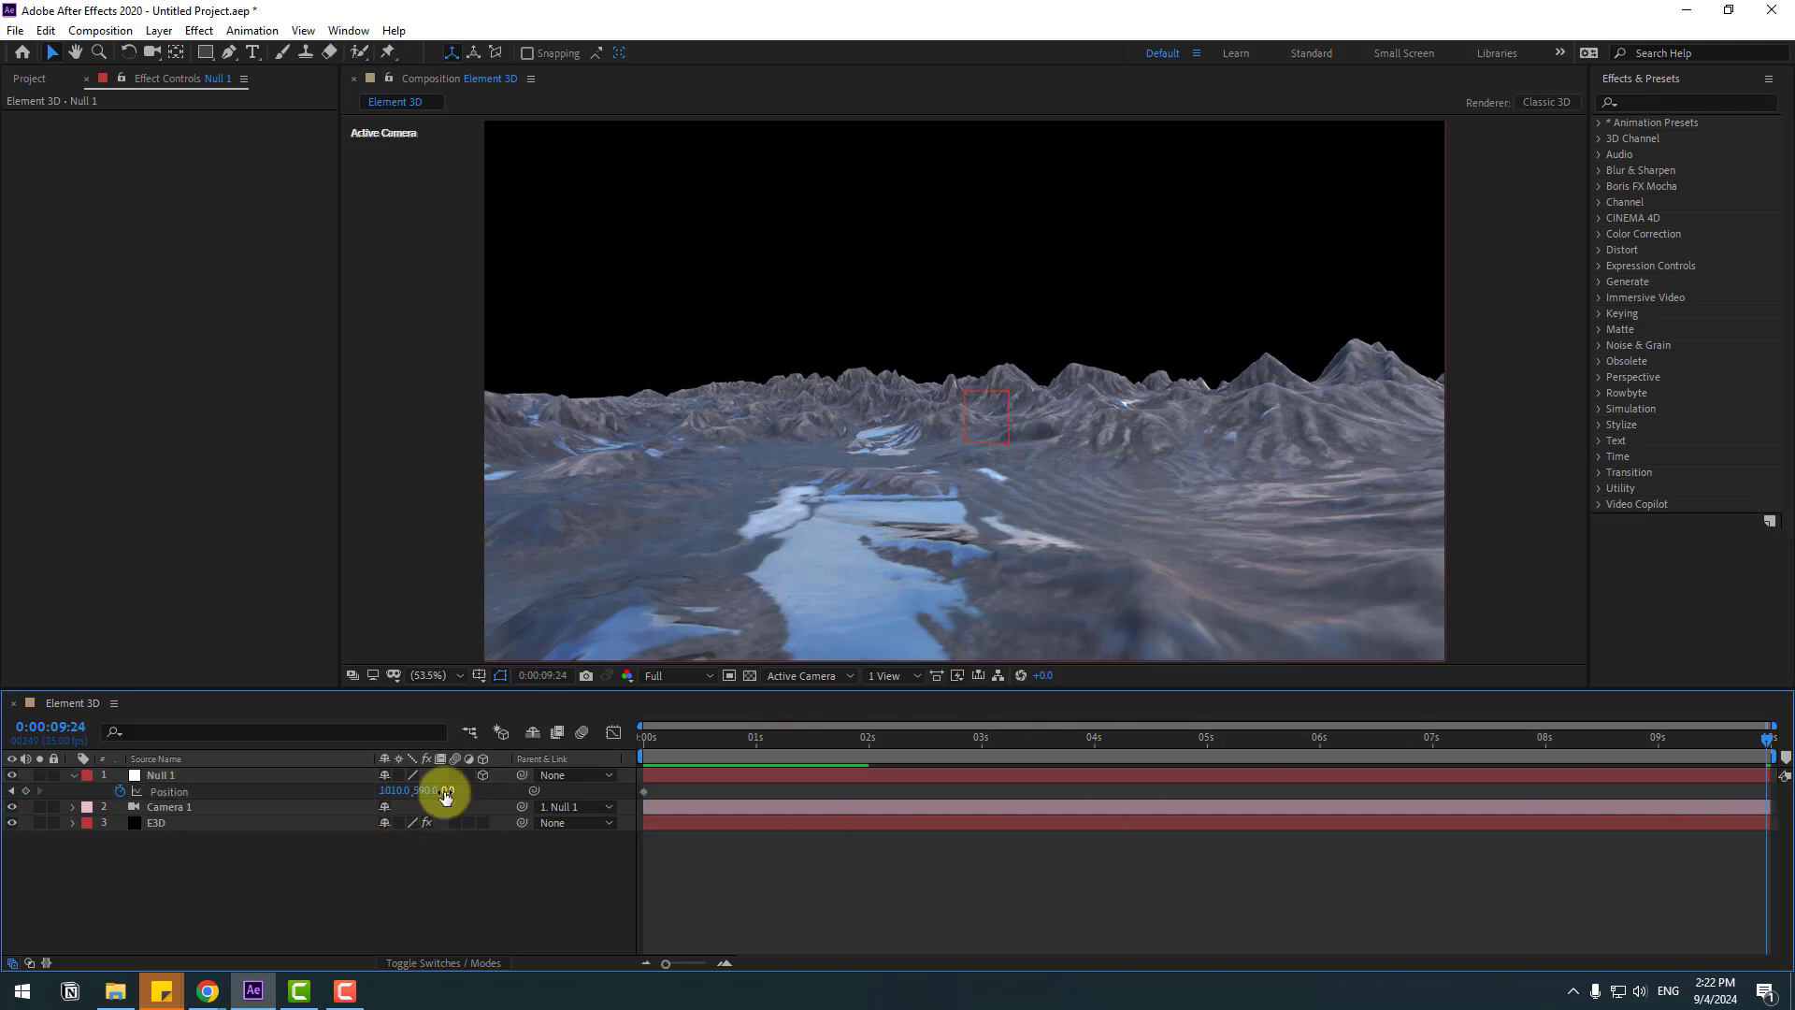
left_click_drag(445, 795, 601, 733)
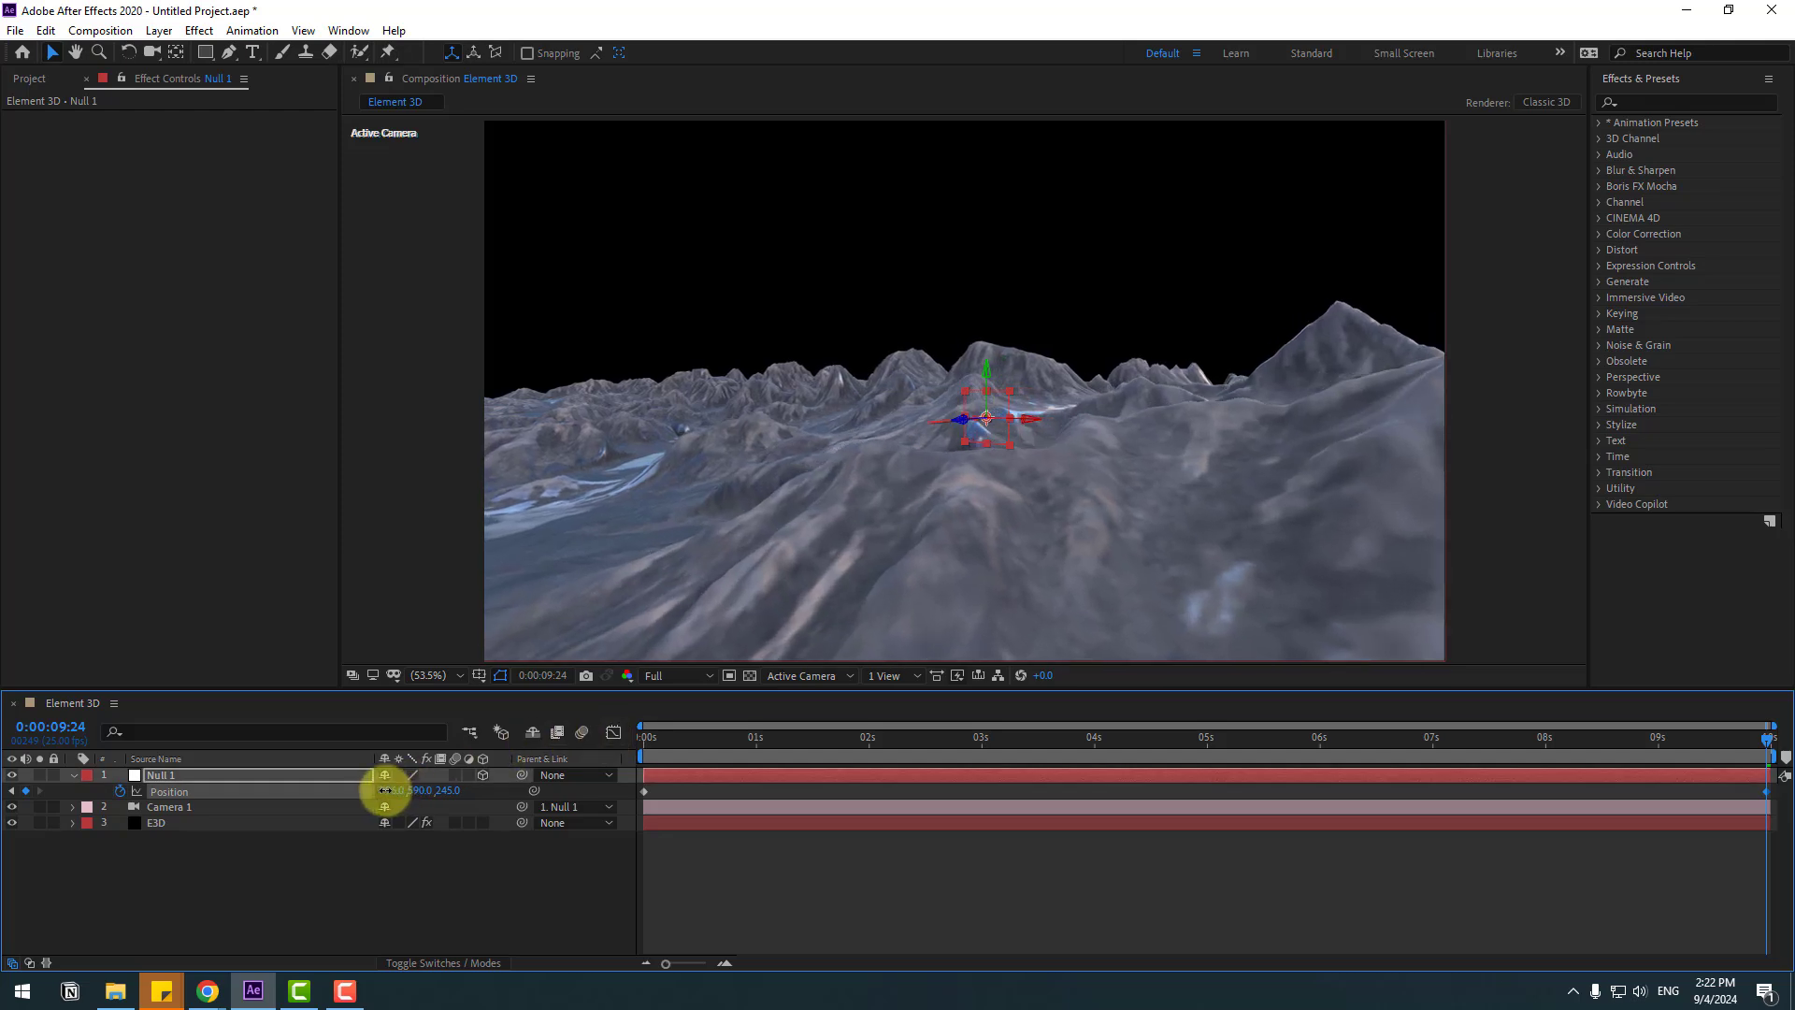
left_click_drag(385, 790, 5, 839)
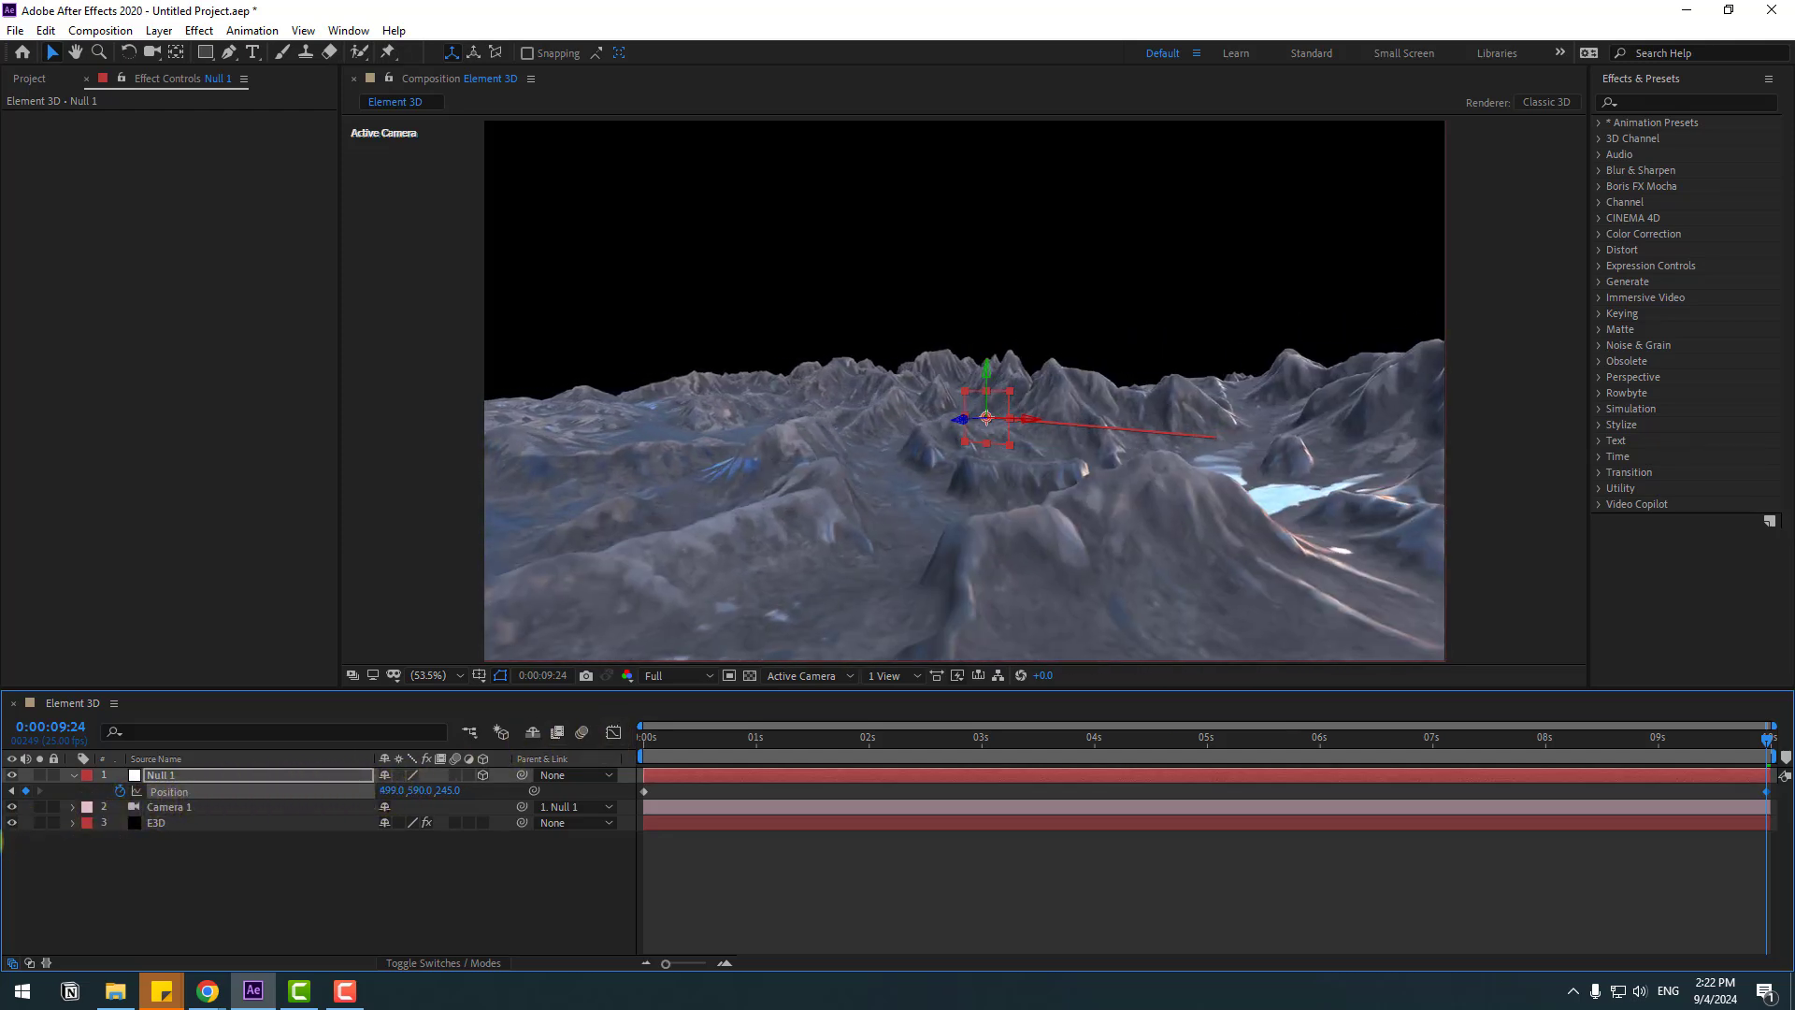
- Preview the camera fly-through from the start of the composition
left_click_drag(1715, 753, 1526, 756)
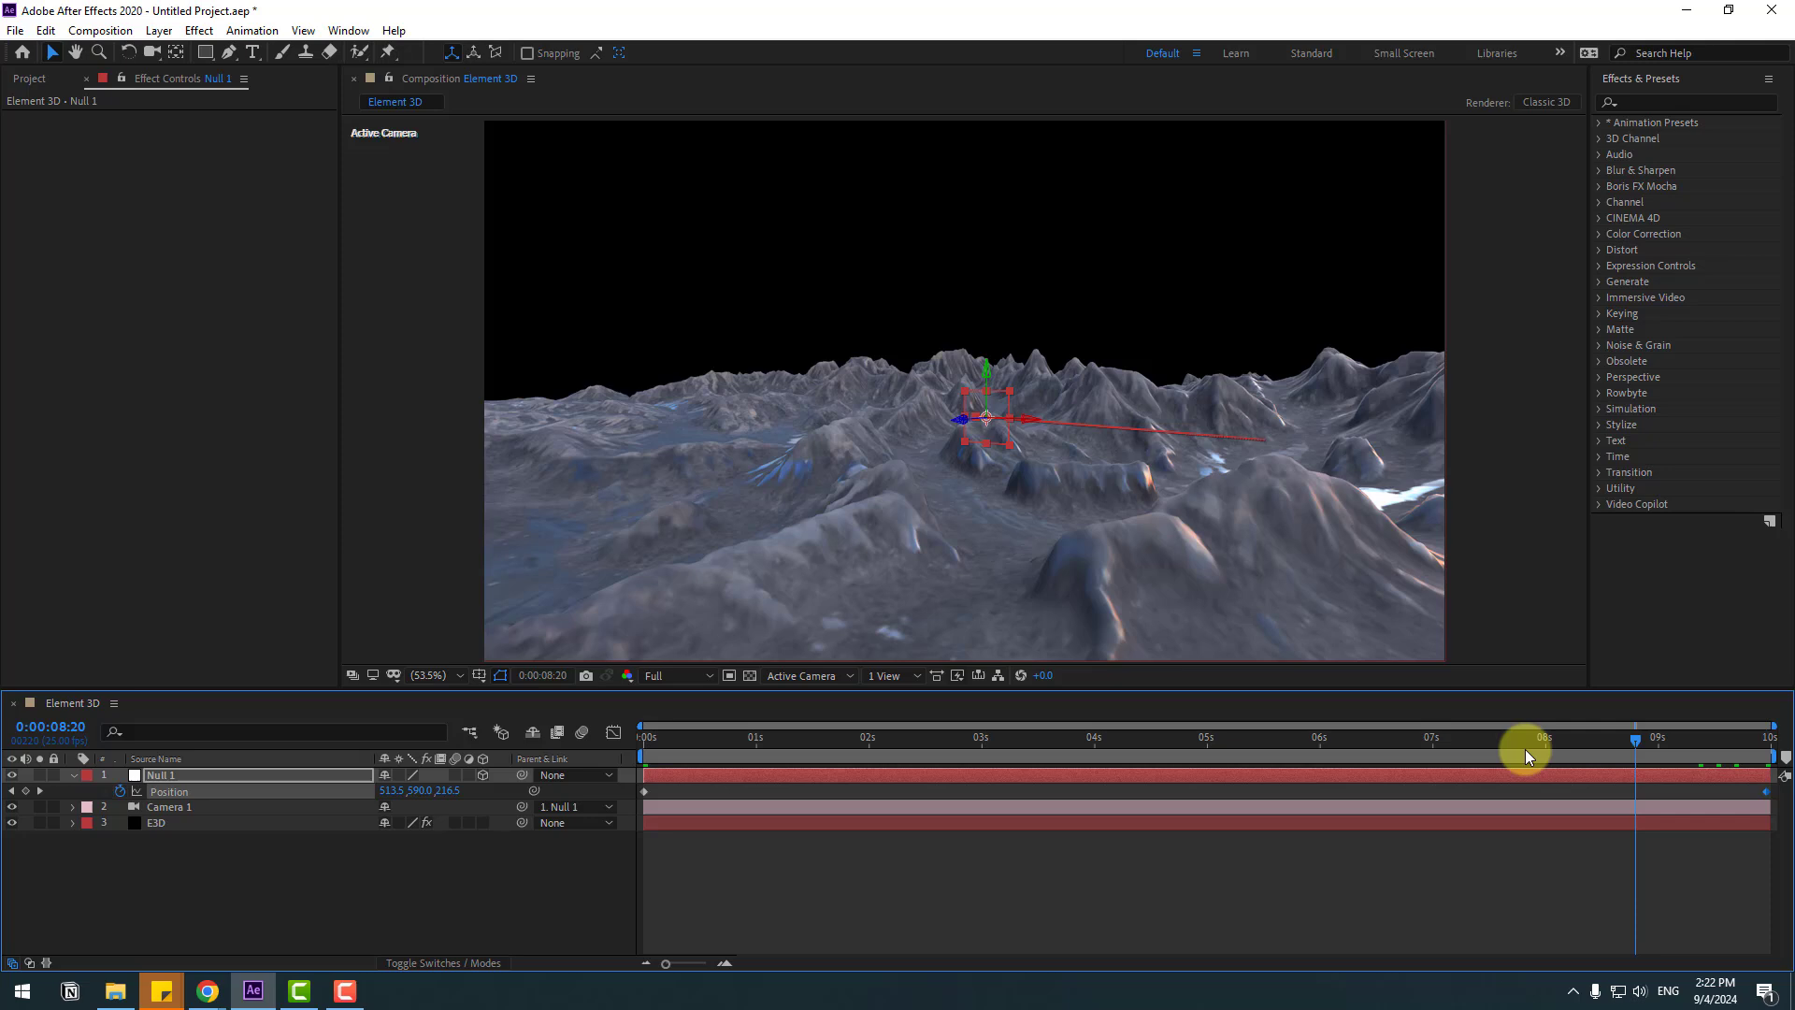
key("Home")
key("space")
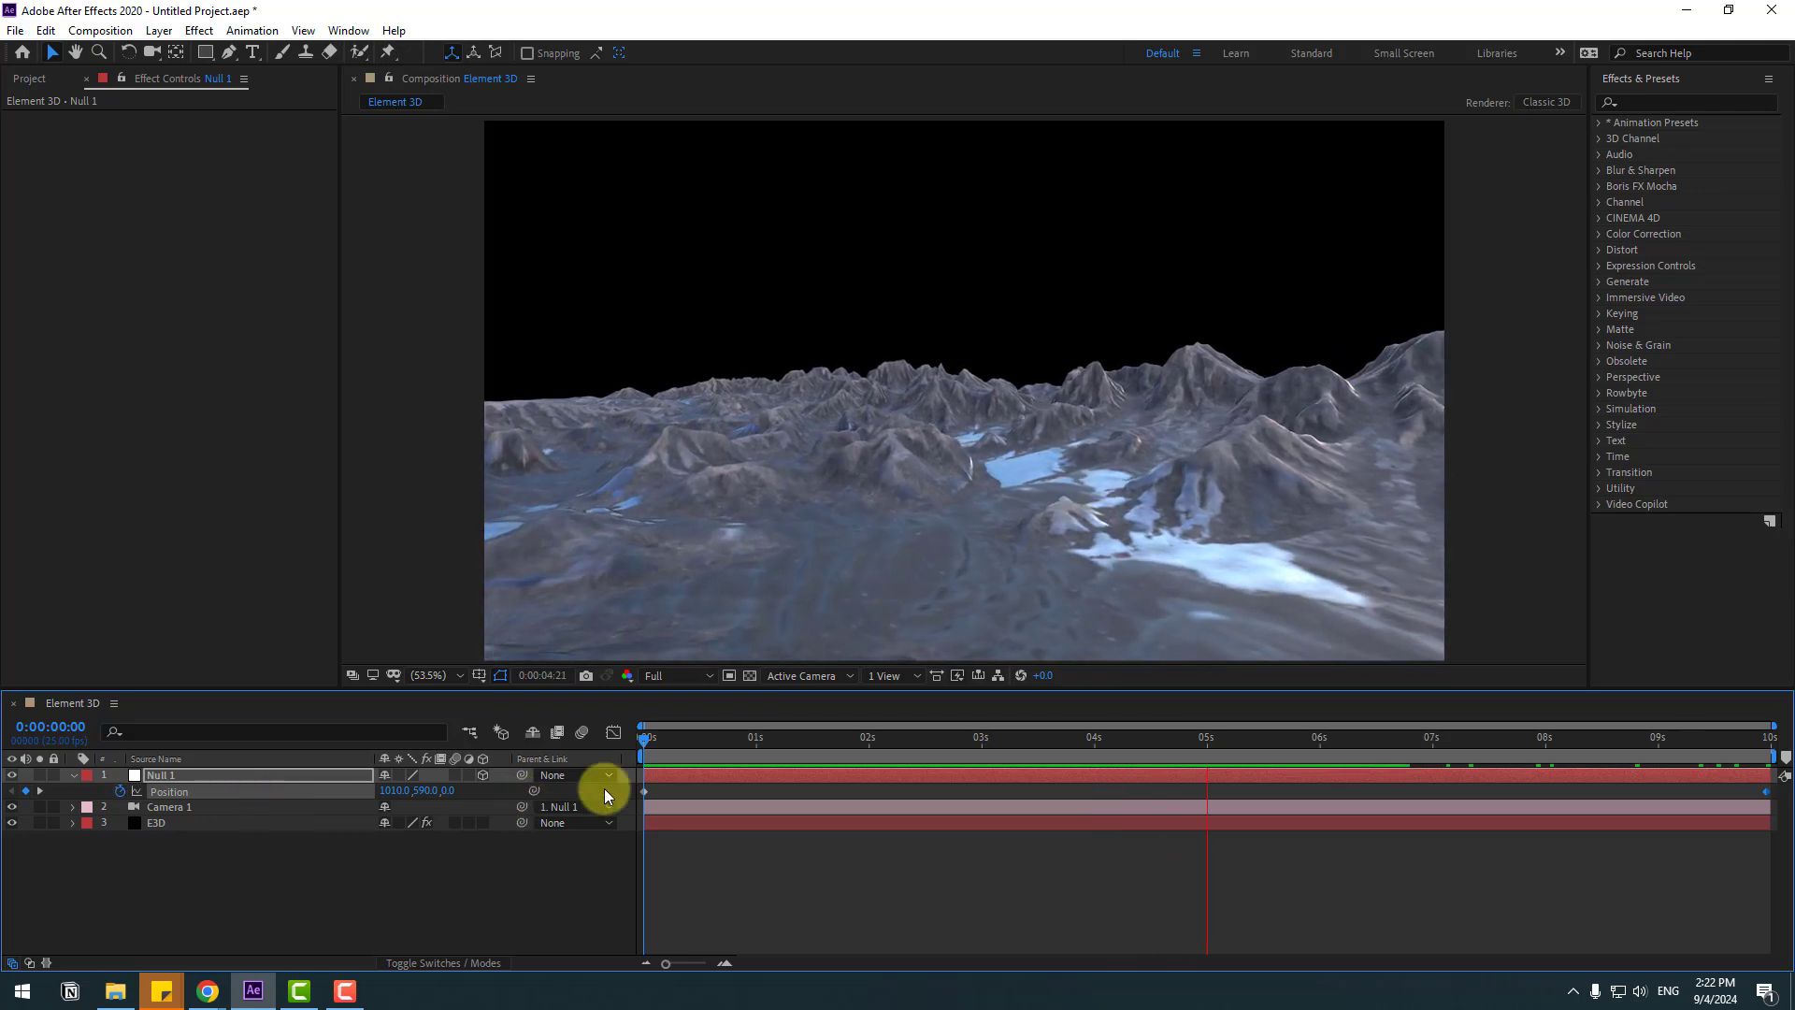
key("space")
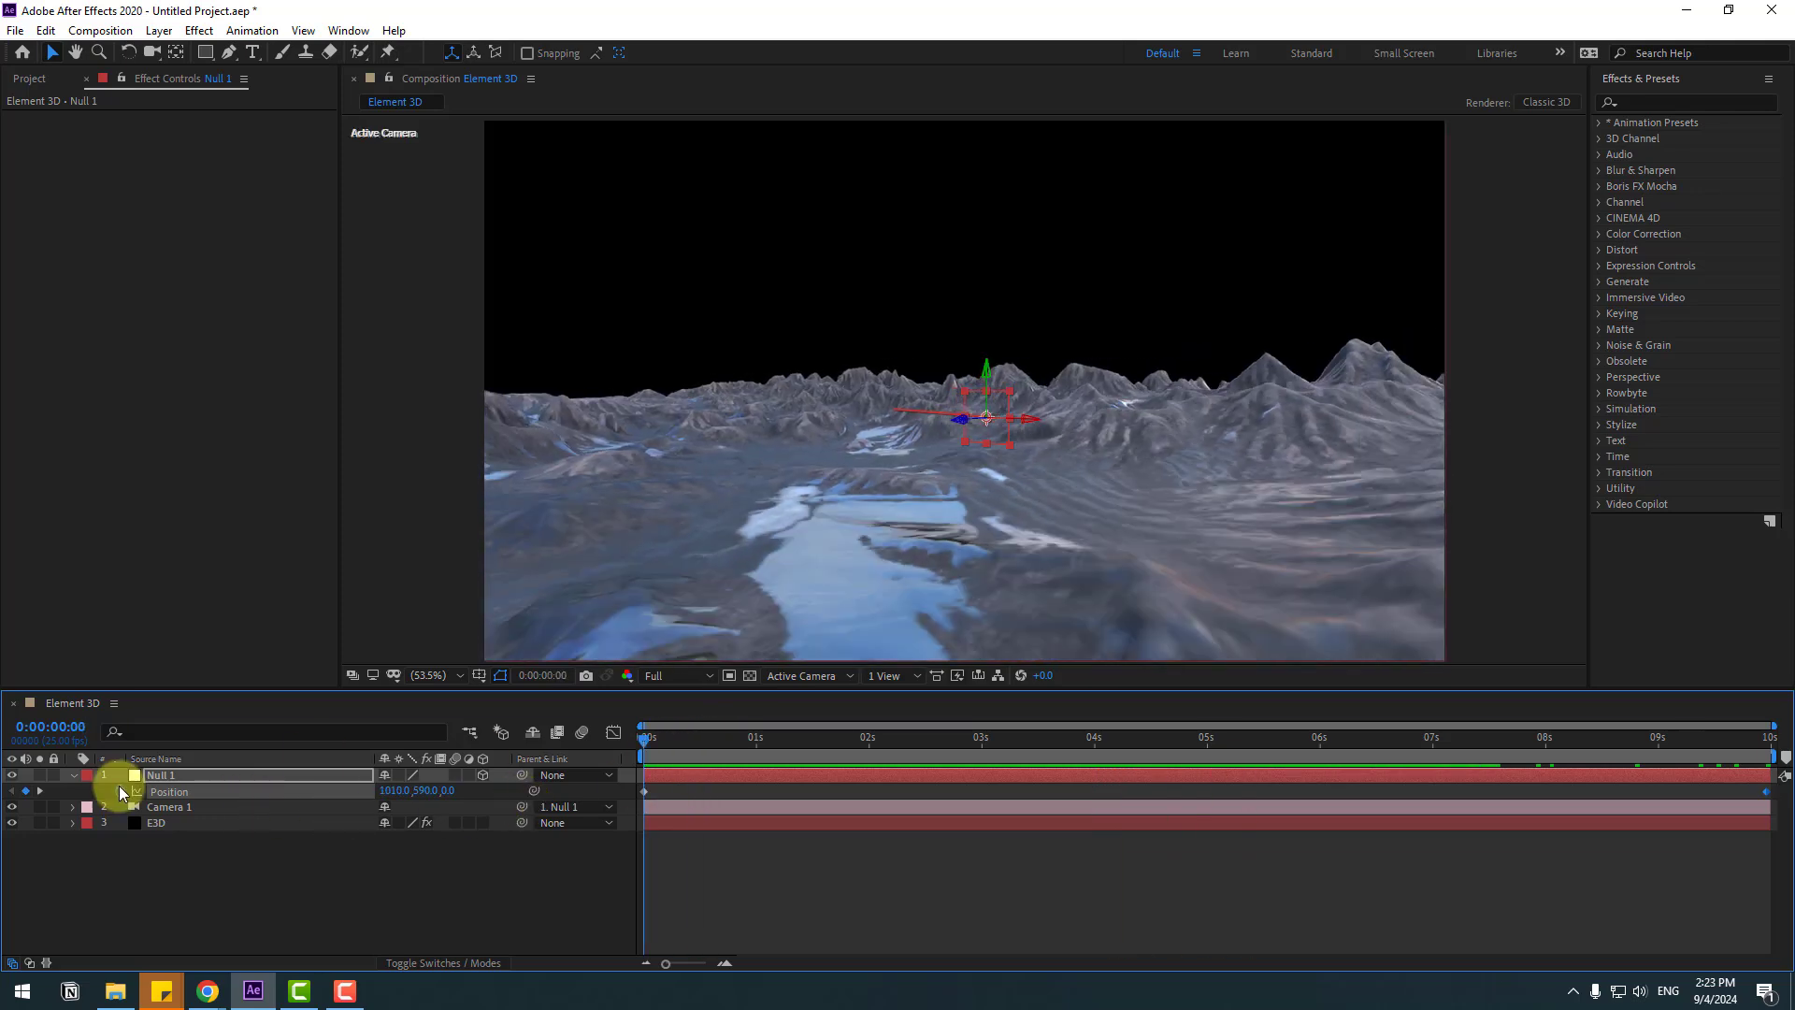
- In Element's Physical Environment settings, show the sky behind the terrain and brighten its exposure/gamma
left_click(166, 825)
left_click(27, 327)
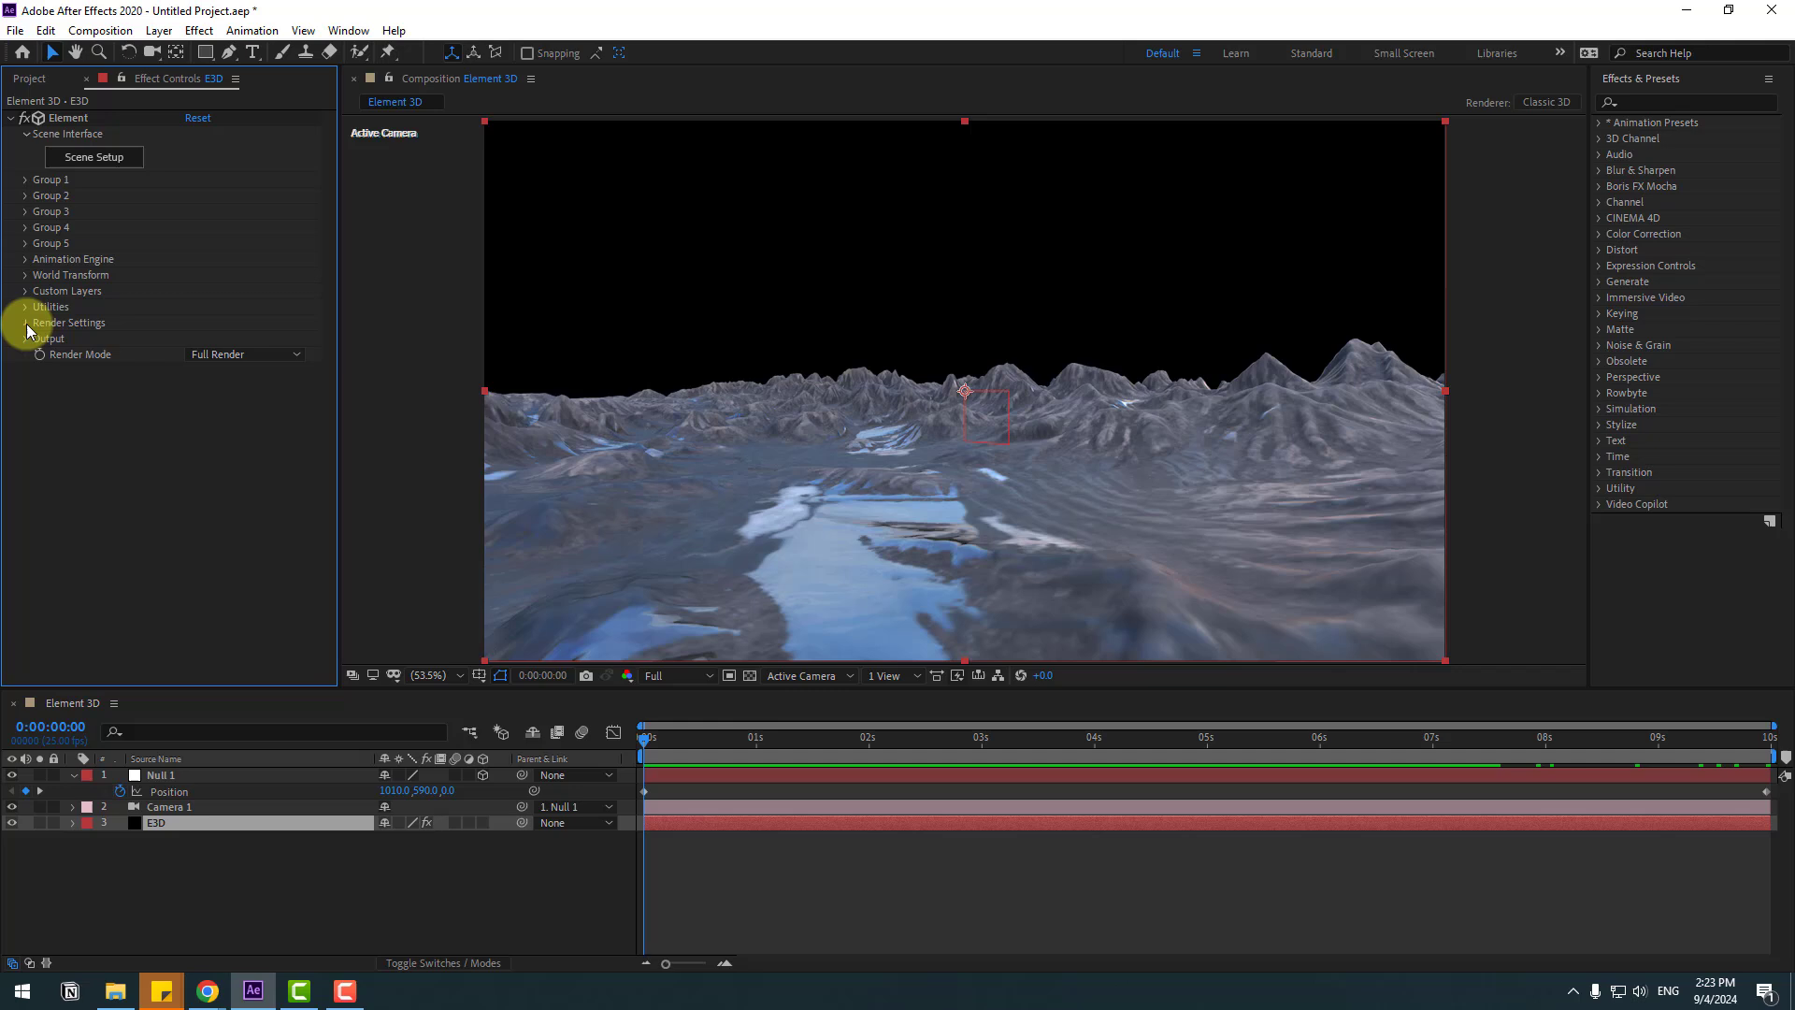
left_click(26, 324)
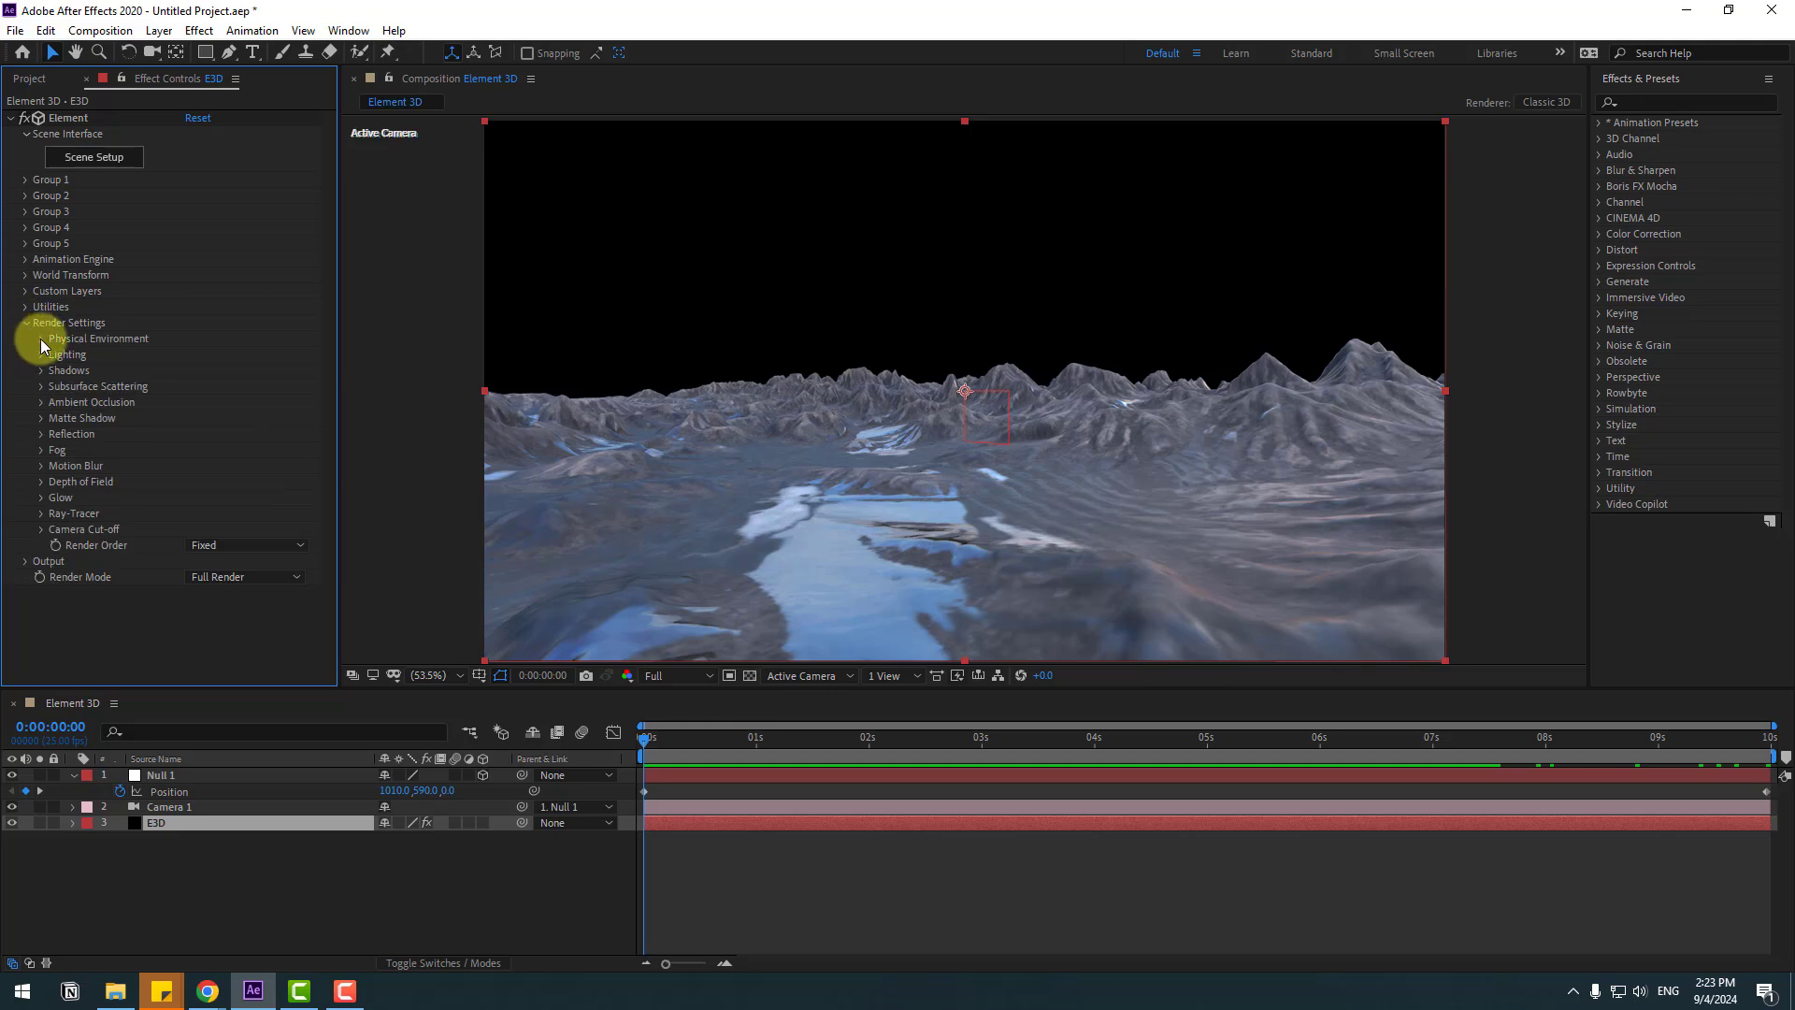
left_click(41, 339)
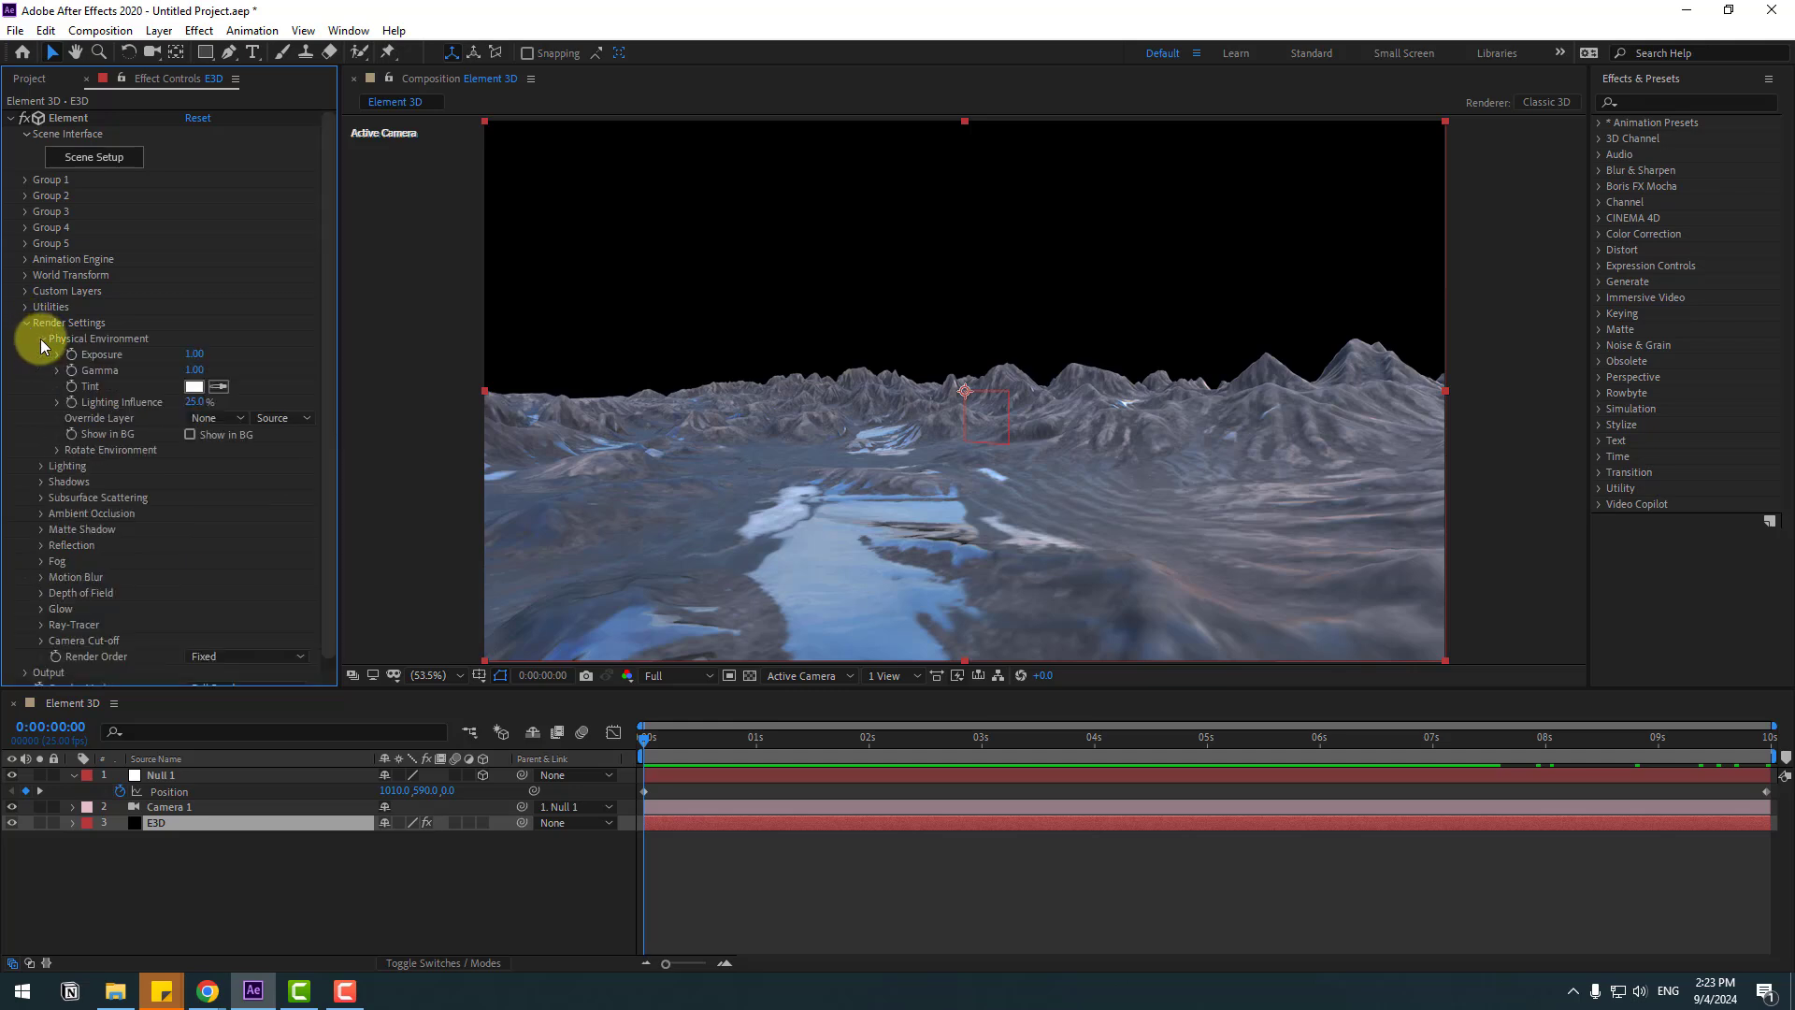
left_click(190, 435)
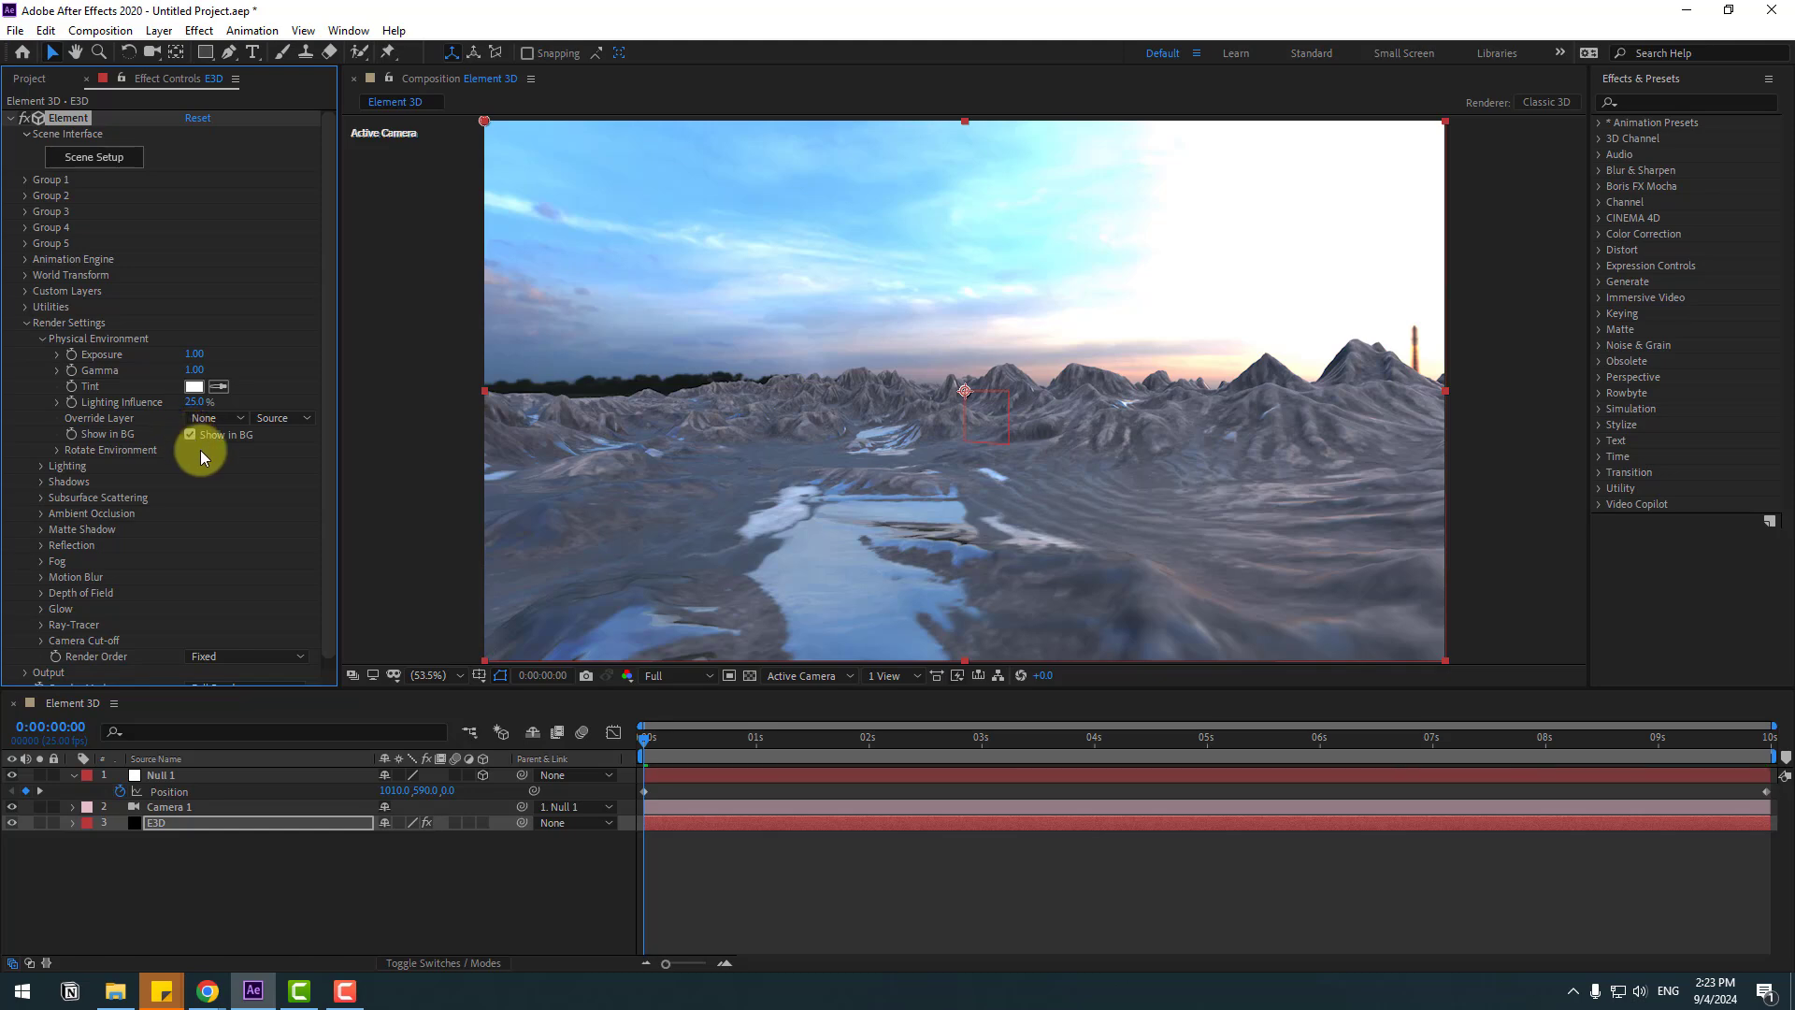
left_click(193, 412)
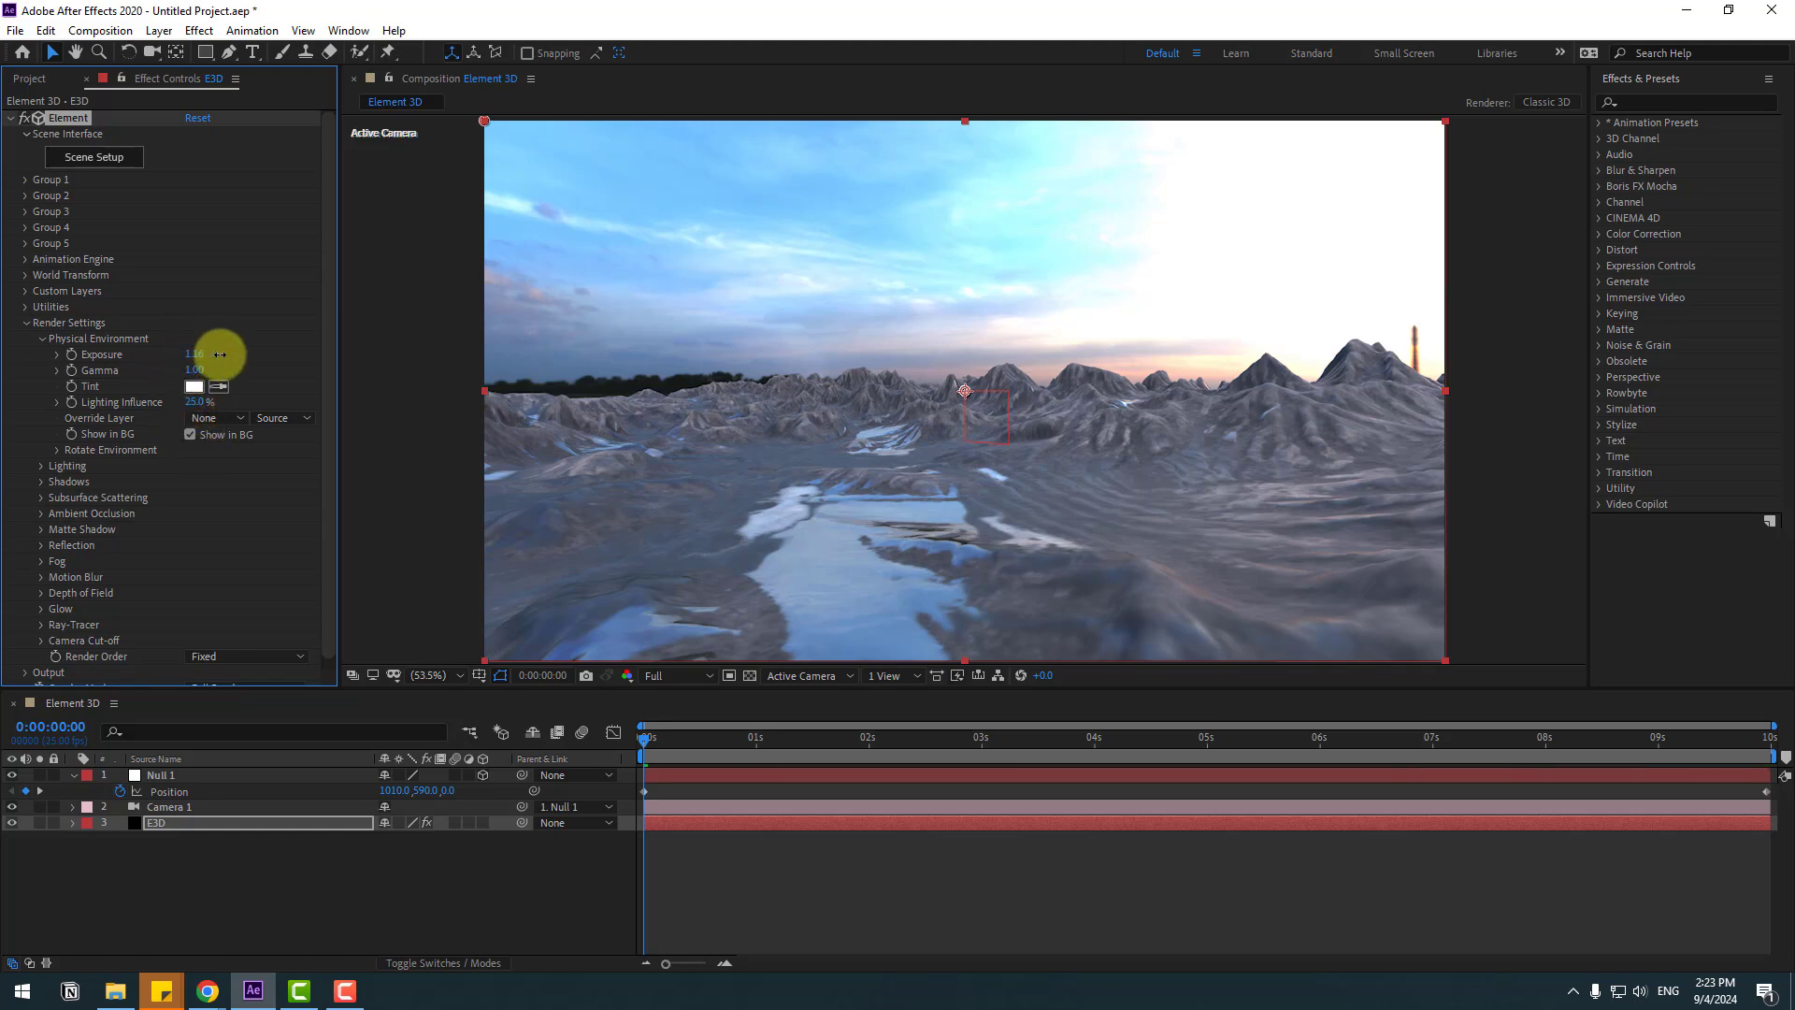
mouse_move(195, 353)
left_mouse_down()
mouse_move(221, 353)
mouse_move(187, 370)
left_mouse_up()
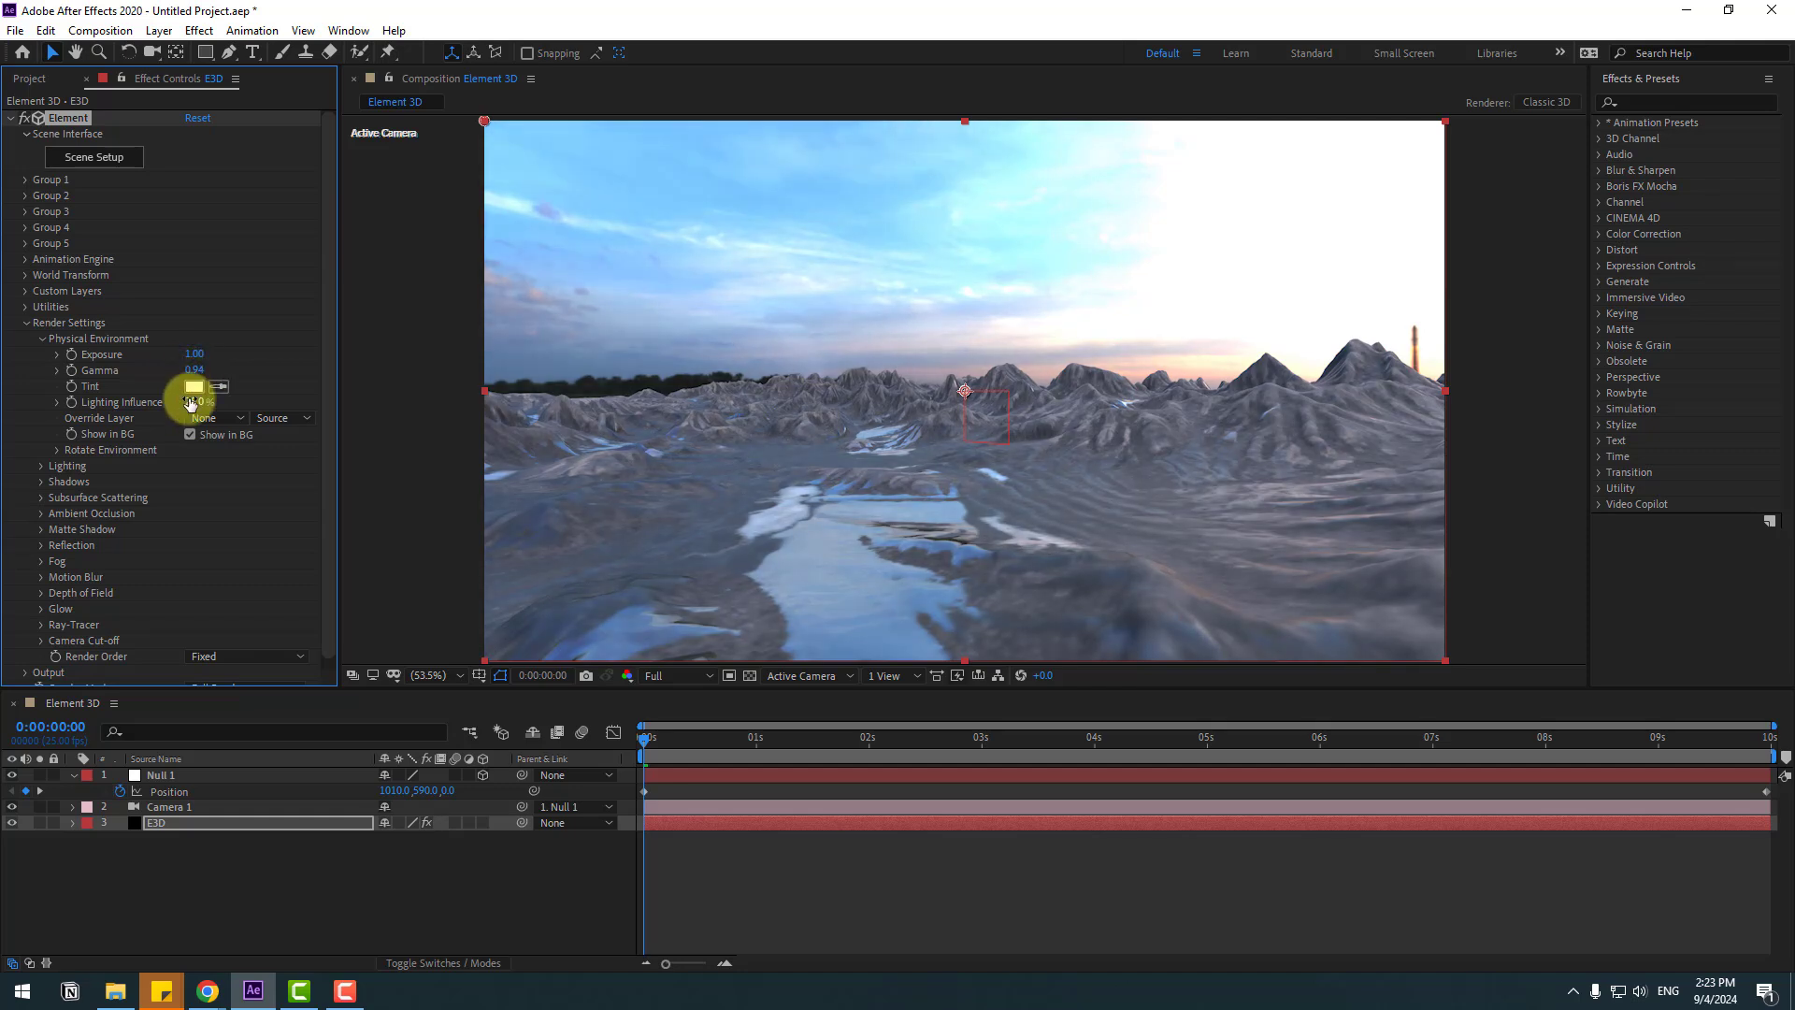
- Rotate the environment map to X −4°, Y 1x+5°, Z −5°
left_click(58, 450)
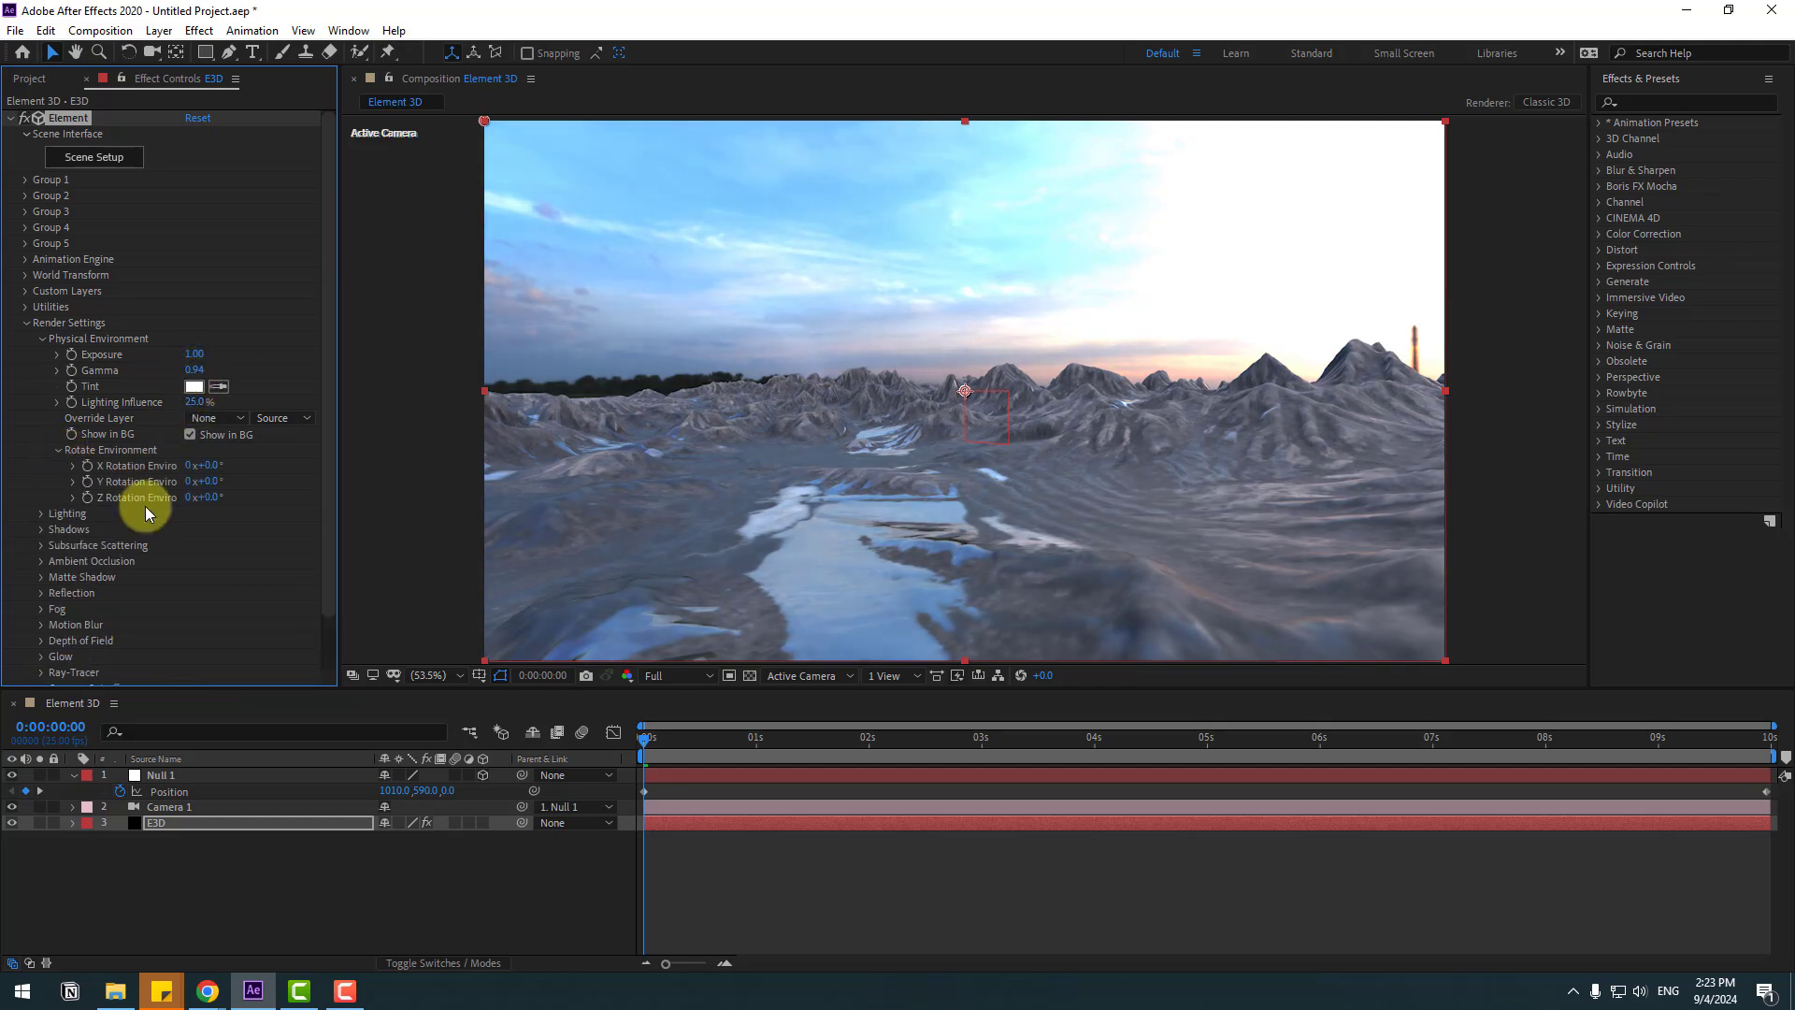
left_click(58, 450)
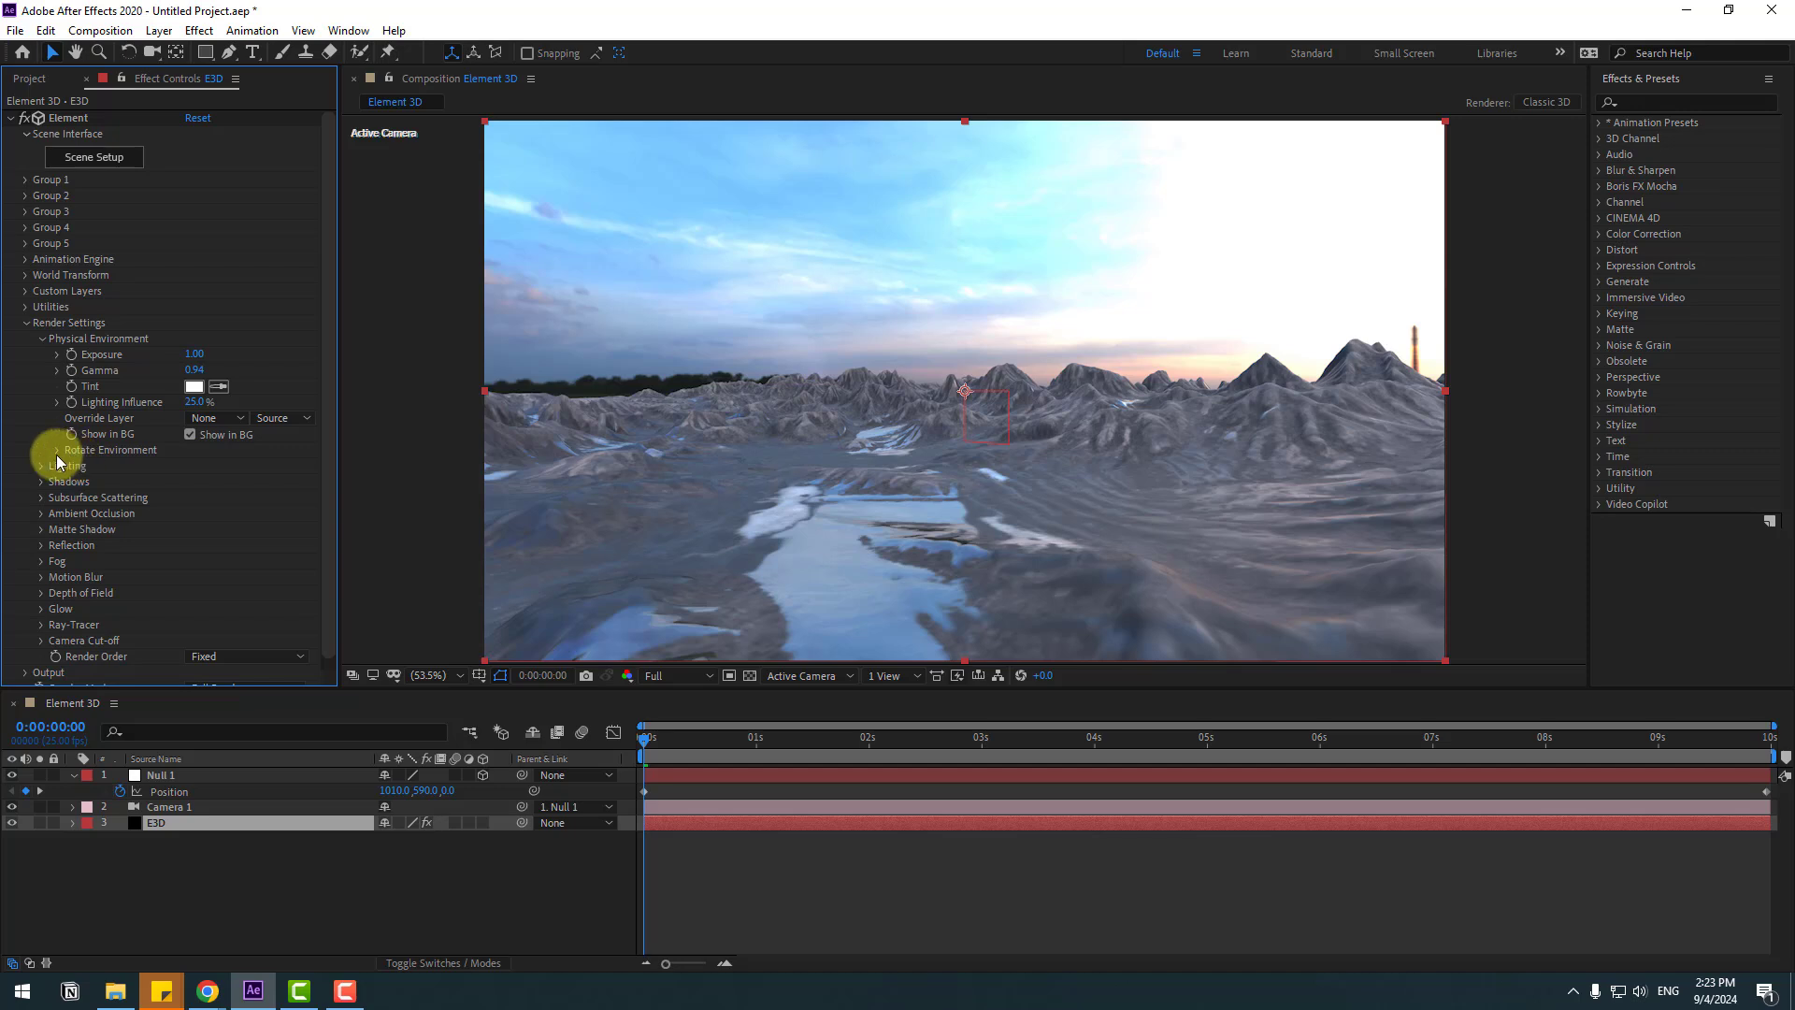
left_click(57, 451)
left_click_drag(209, 480, 160, 480)
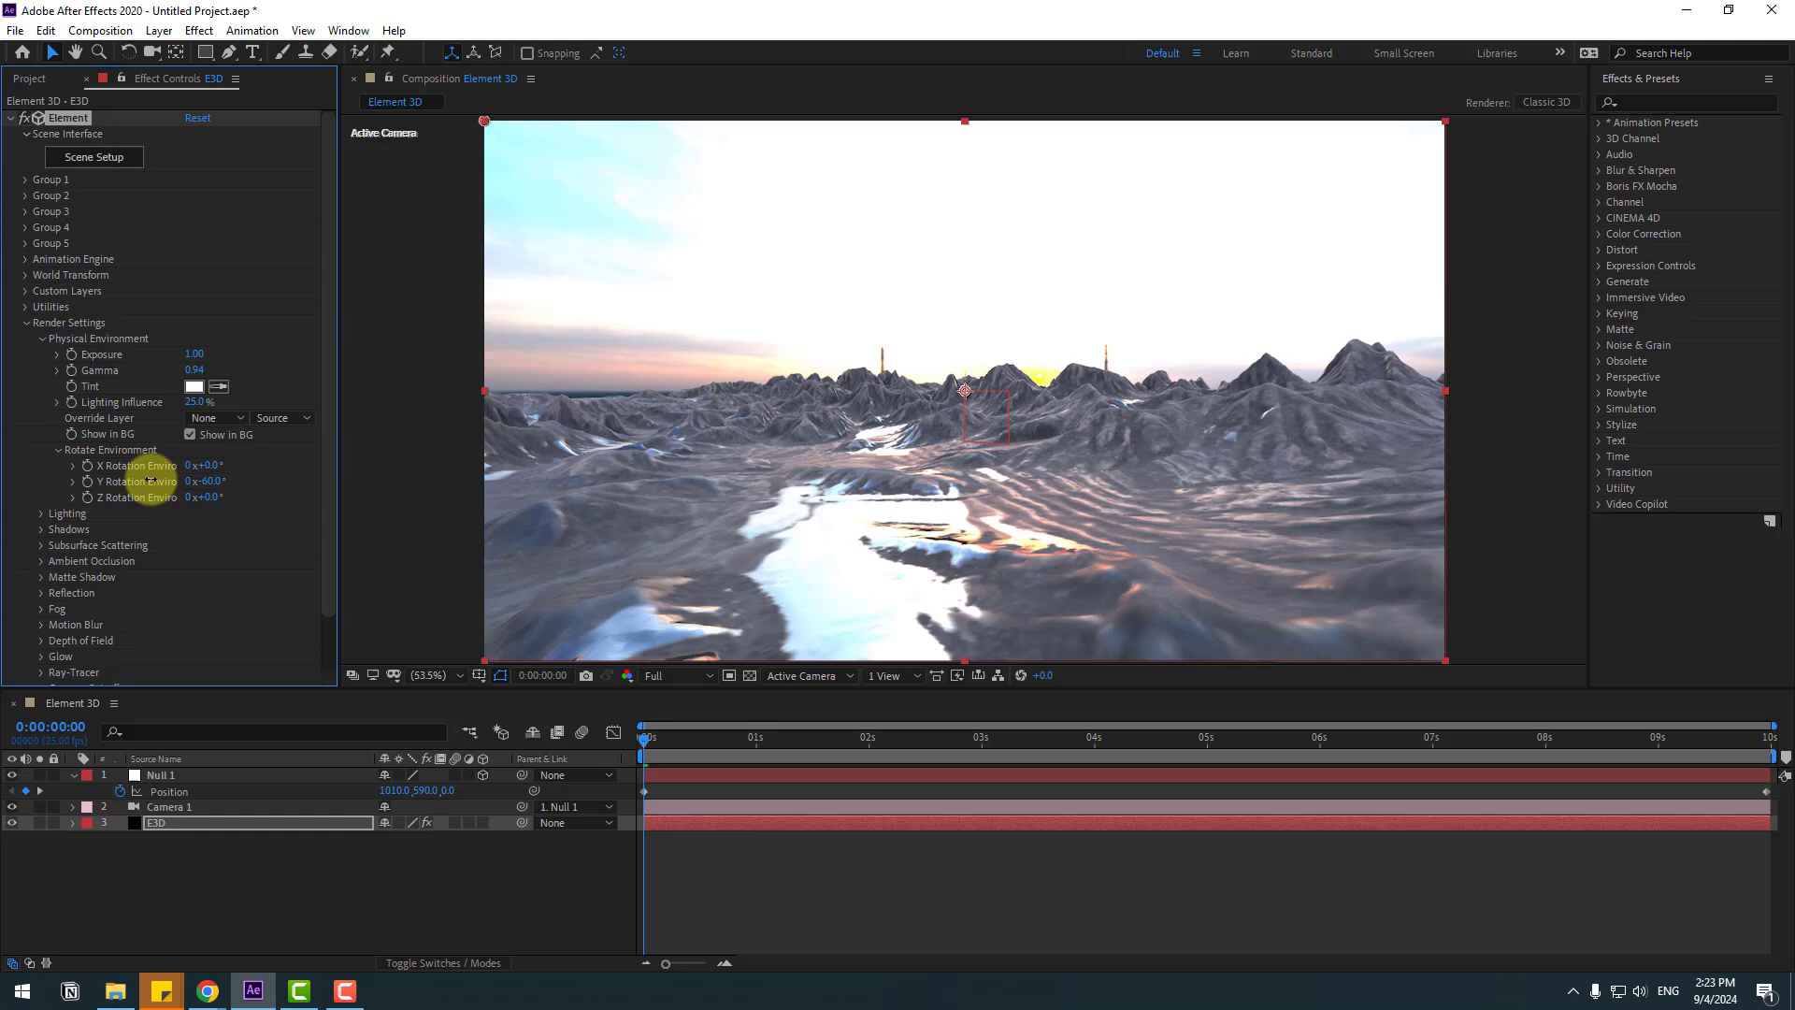
left_click_drag(149, 481, 509, 441)
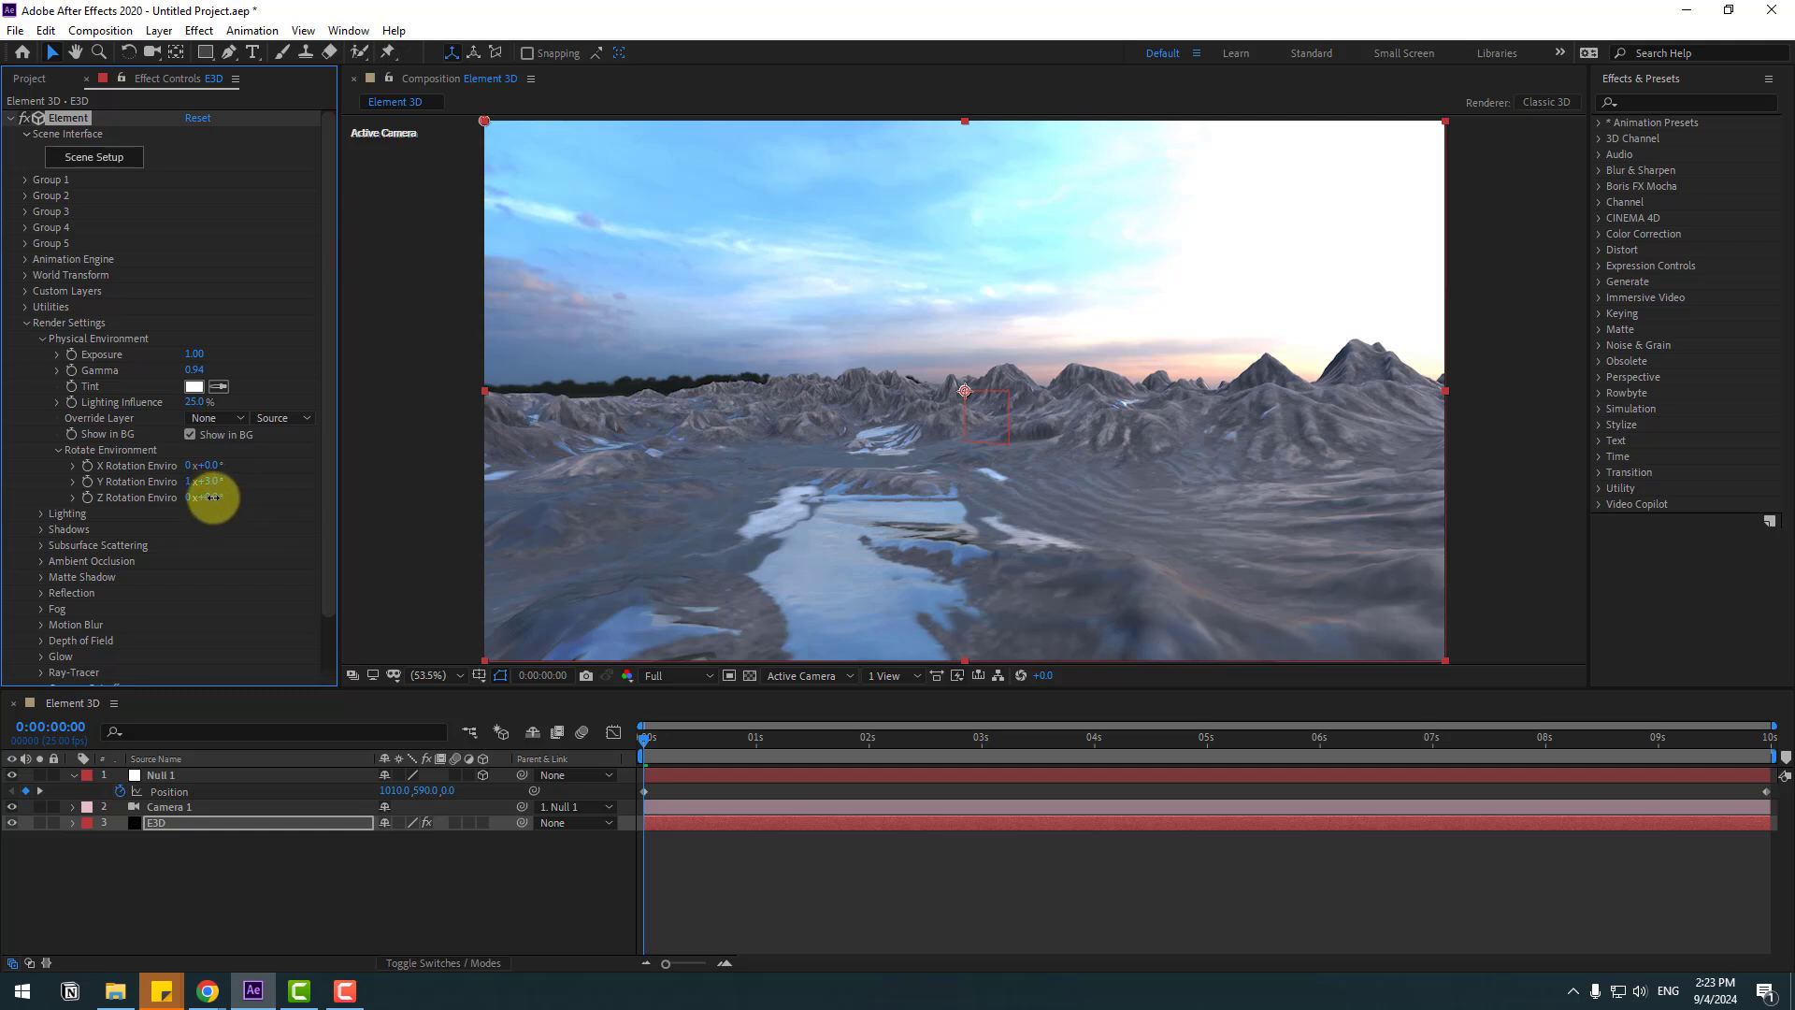
left_click_drag(213, 497, 203, 497)
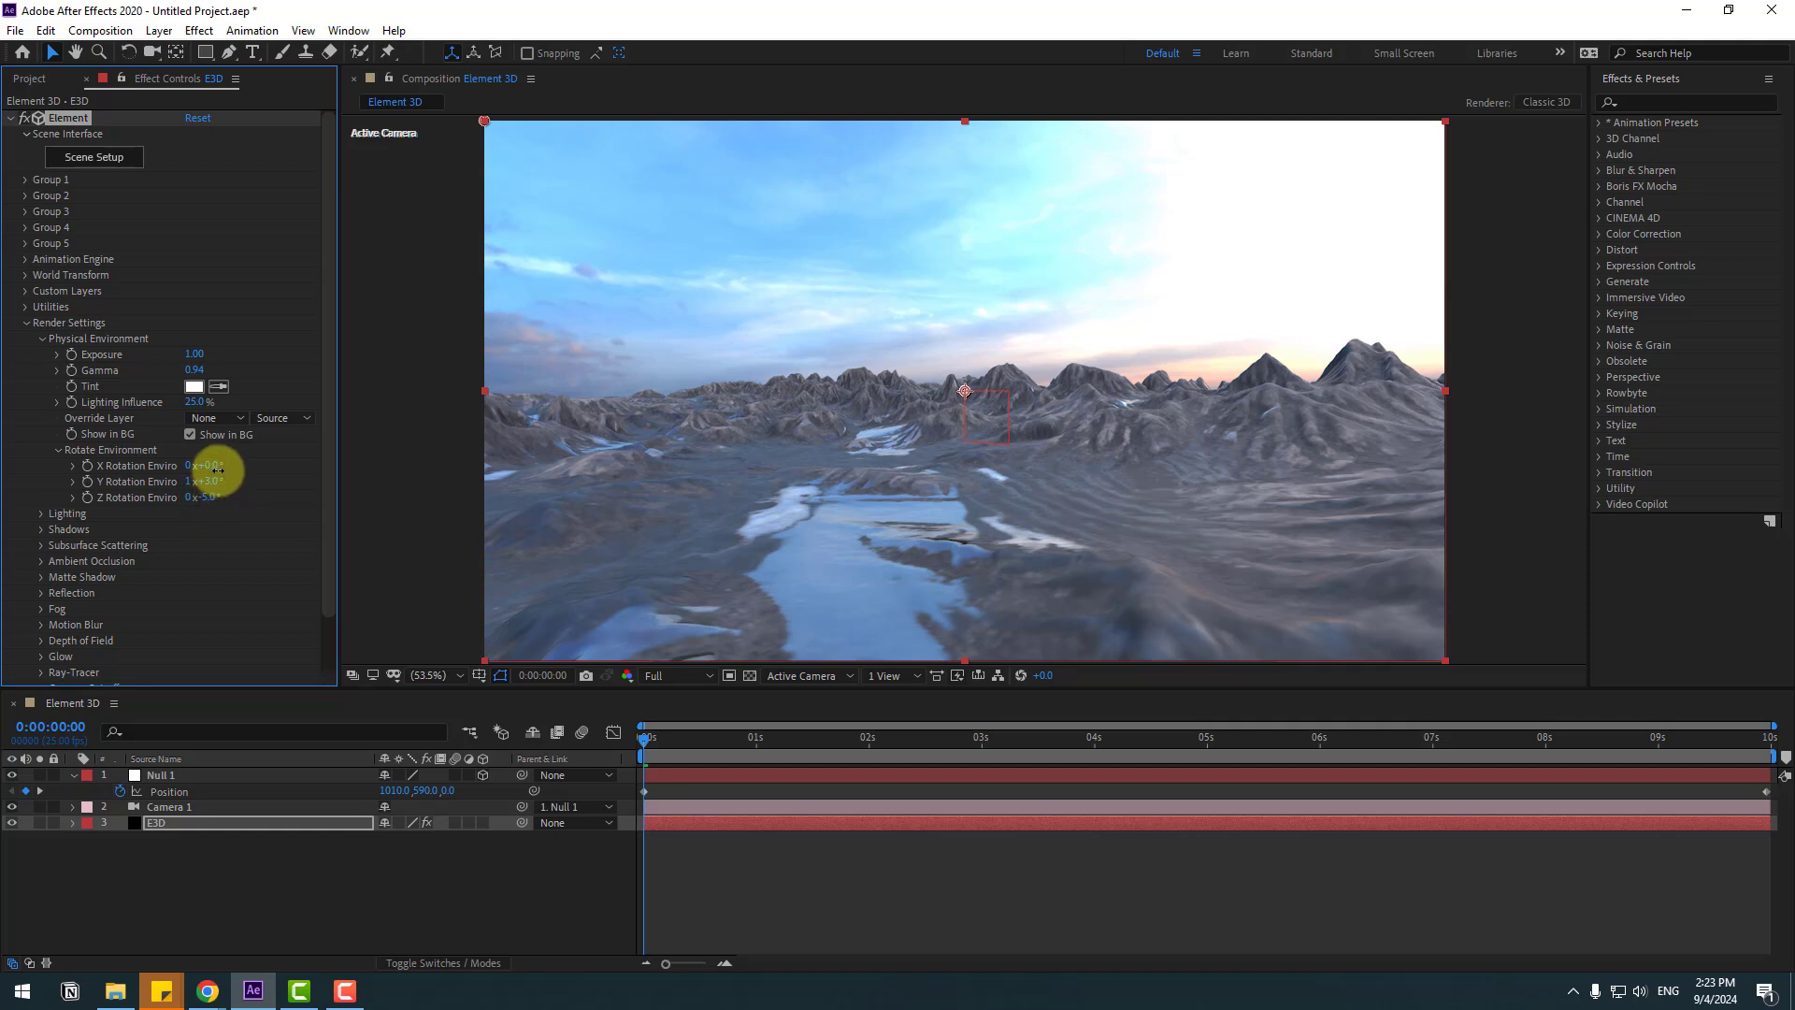
left_click_drag(222, 469, 213, 473)
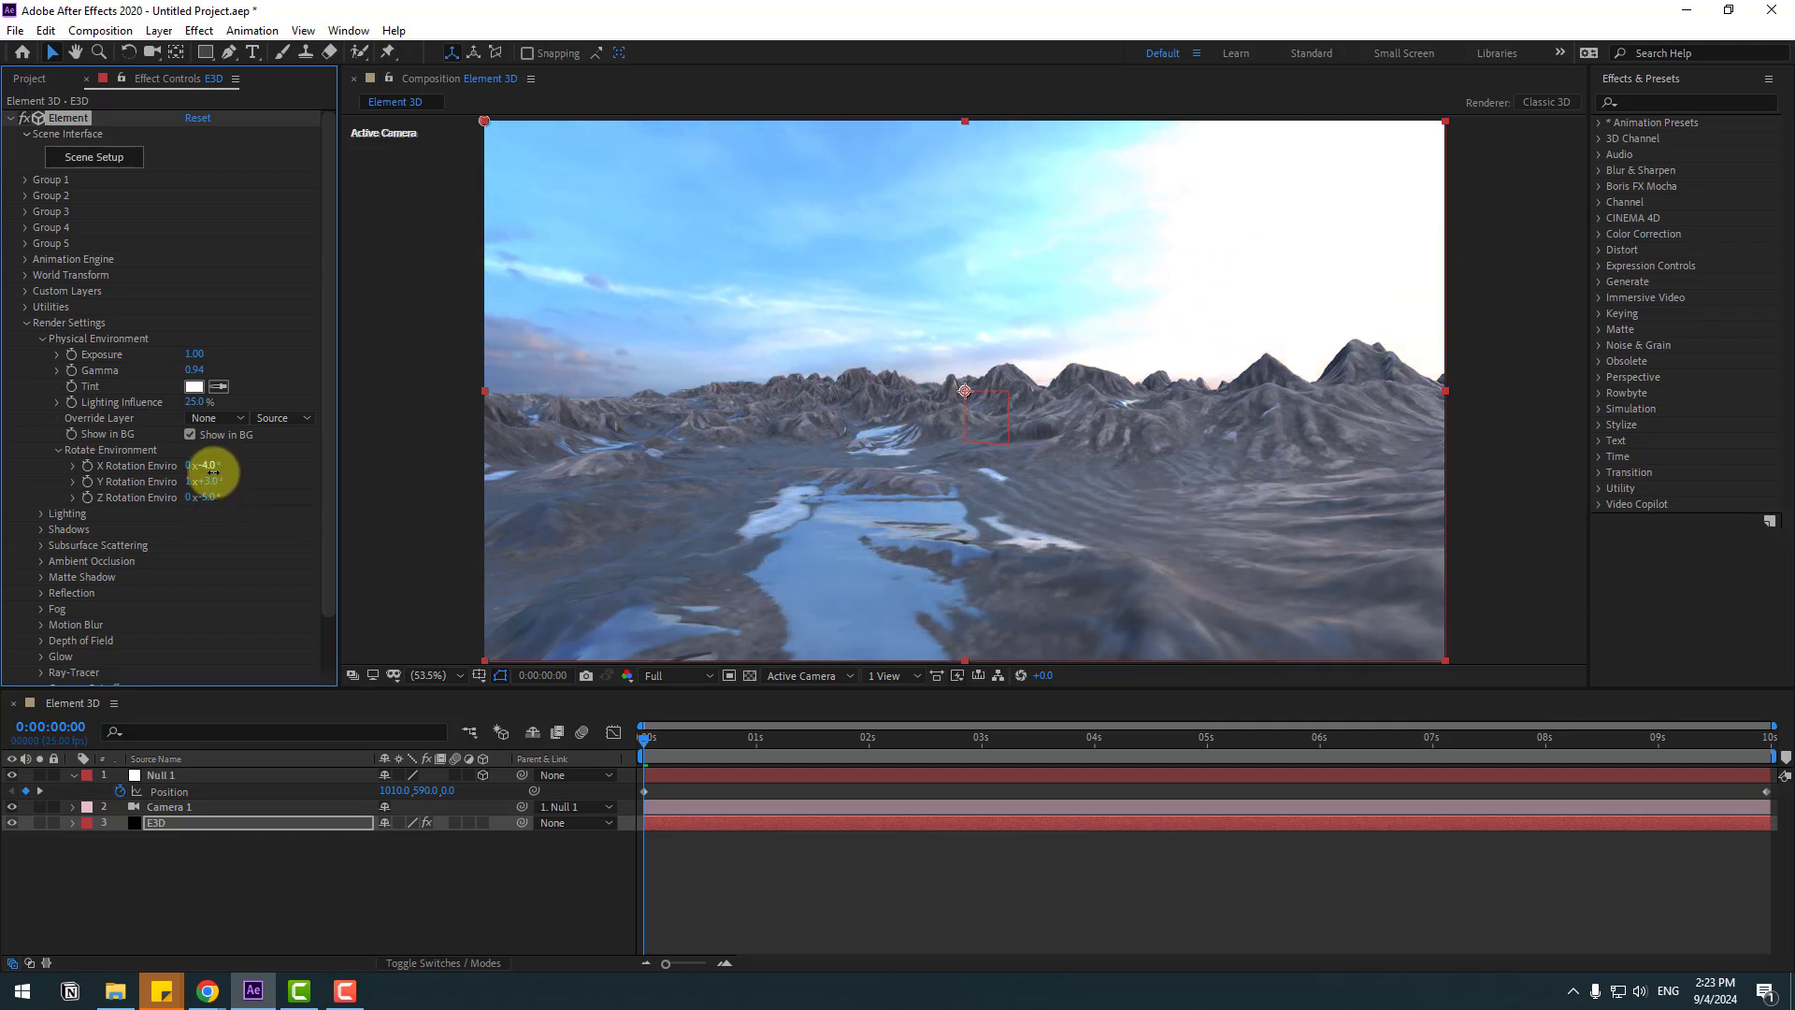
left_click(451, 822)
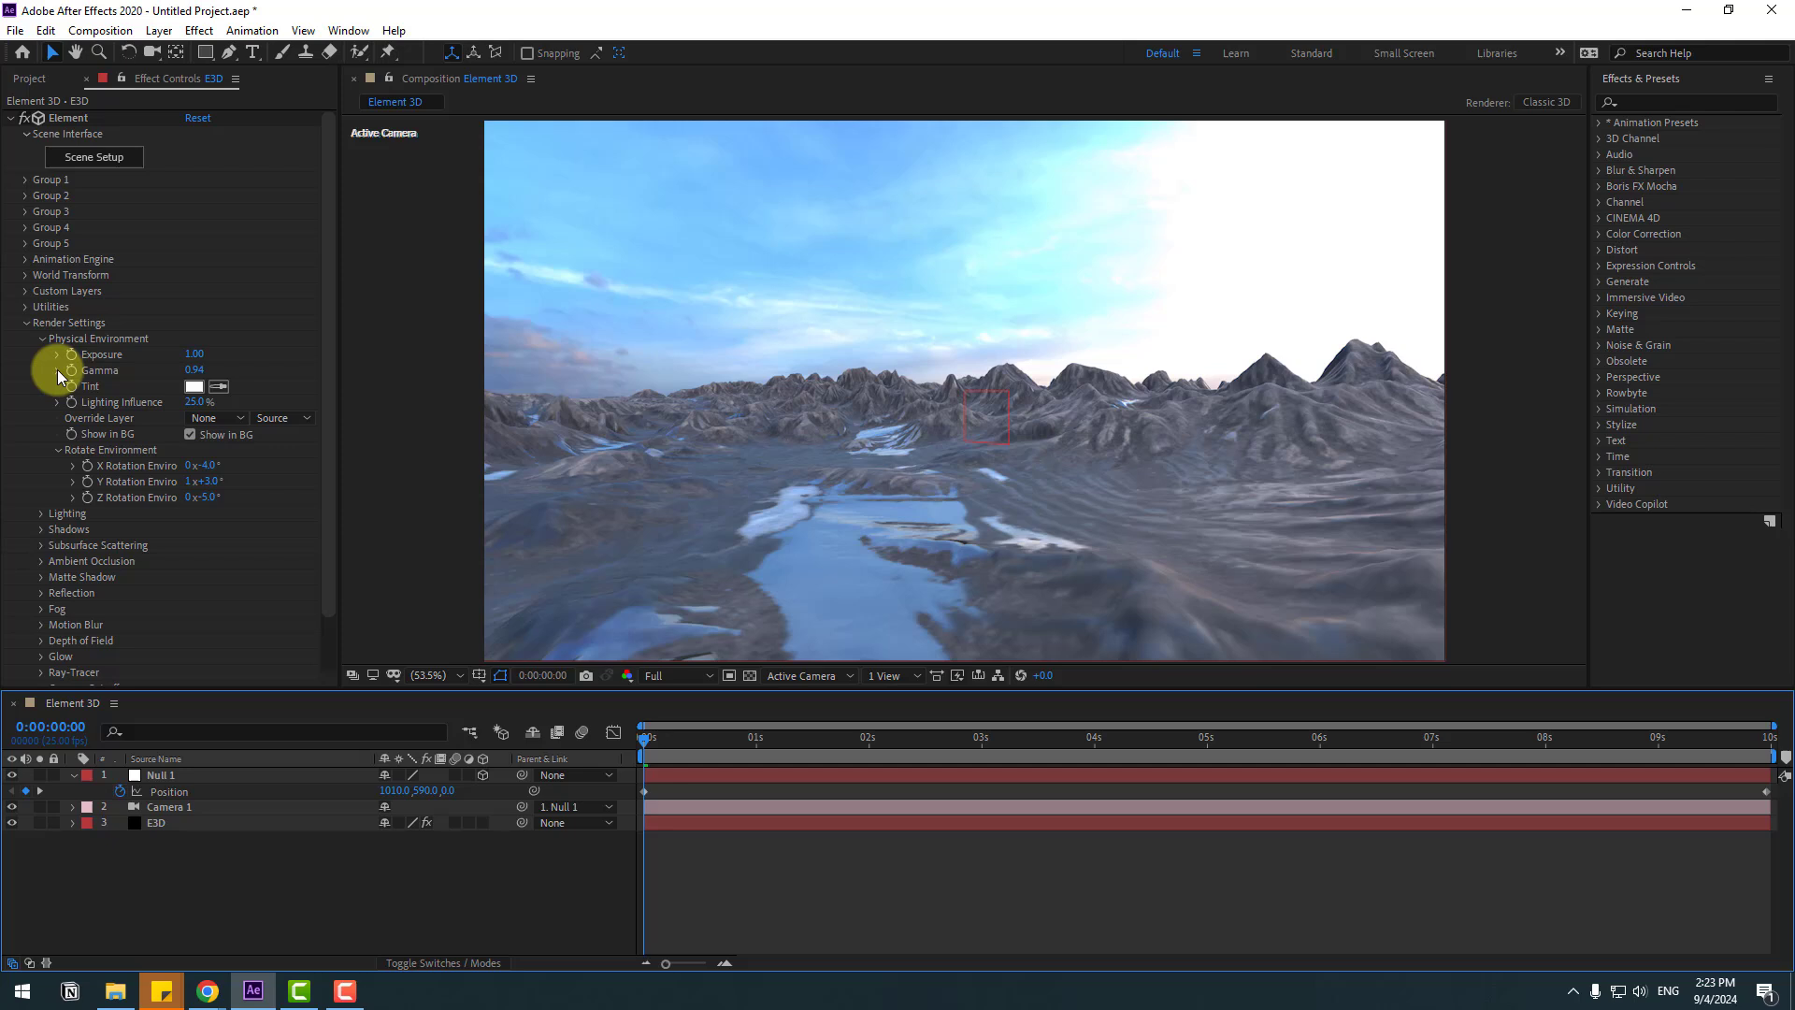
left_click(40, 339)
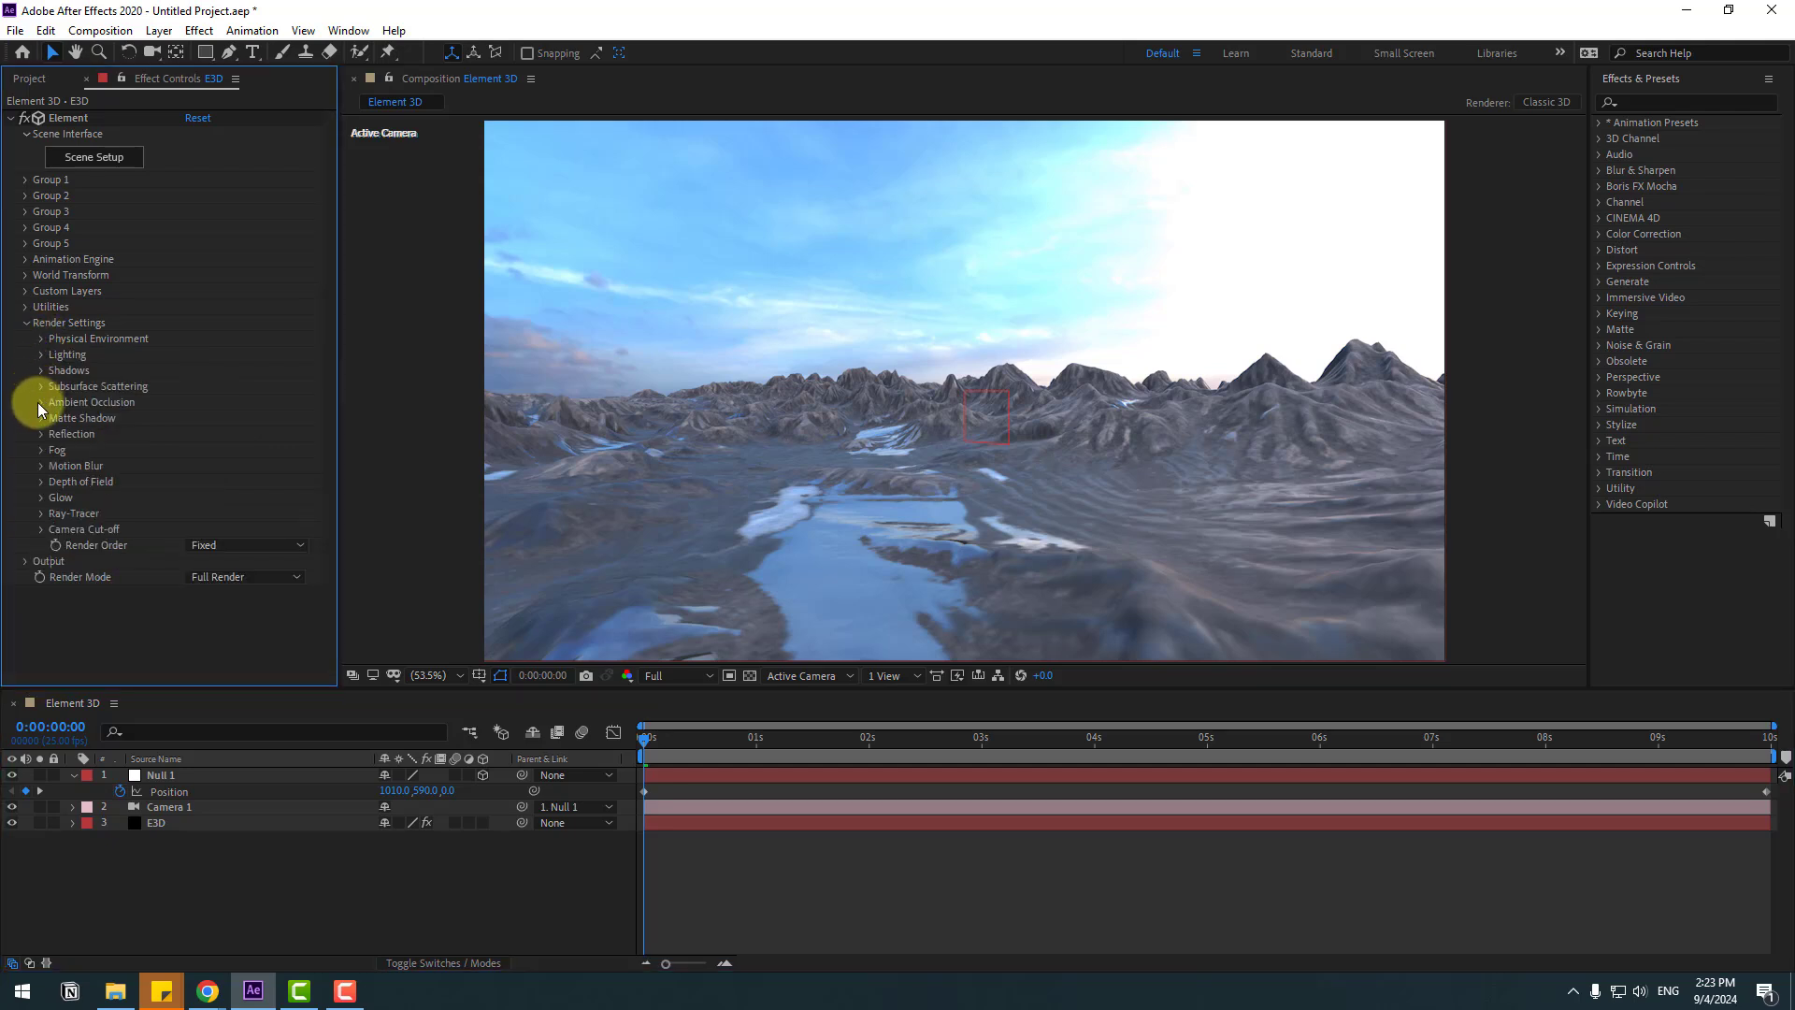
- Enable ambient occlusion on the Element effect with SSAO intensity 10.0, checking a later frame
left_click(41, 402)
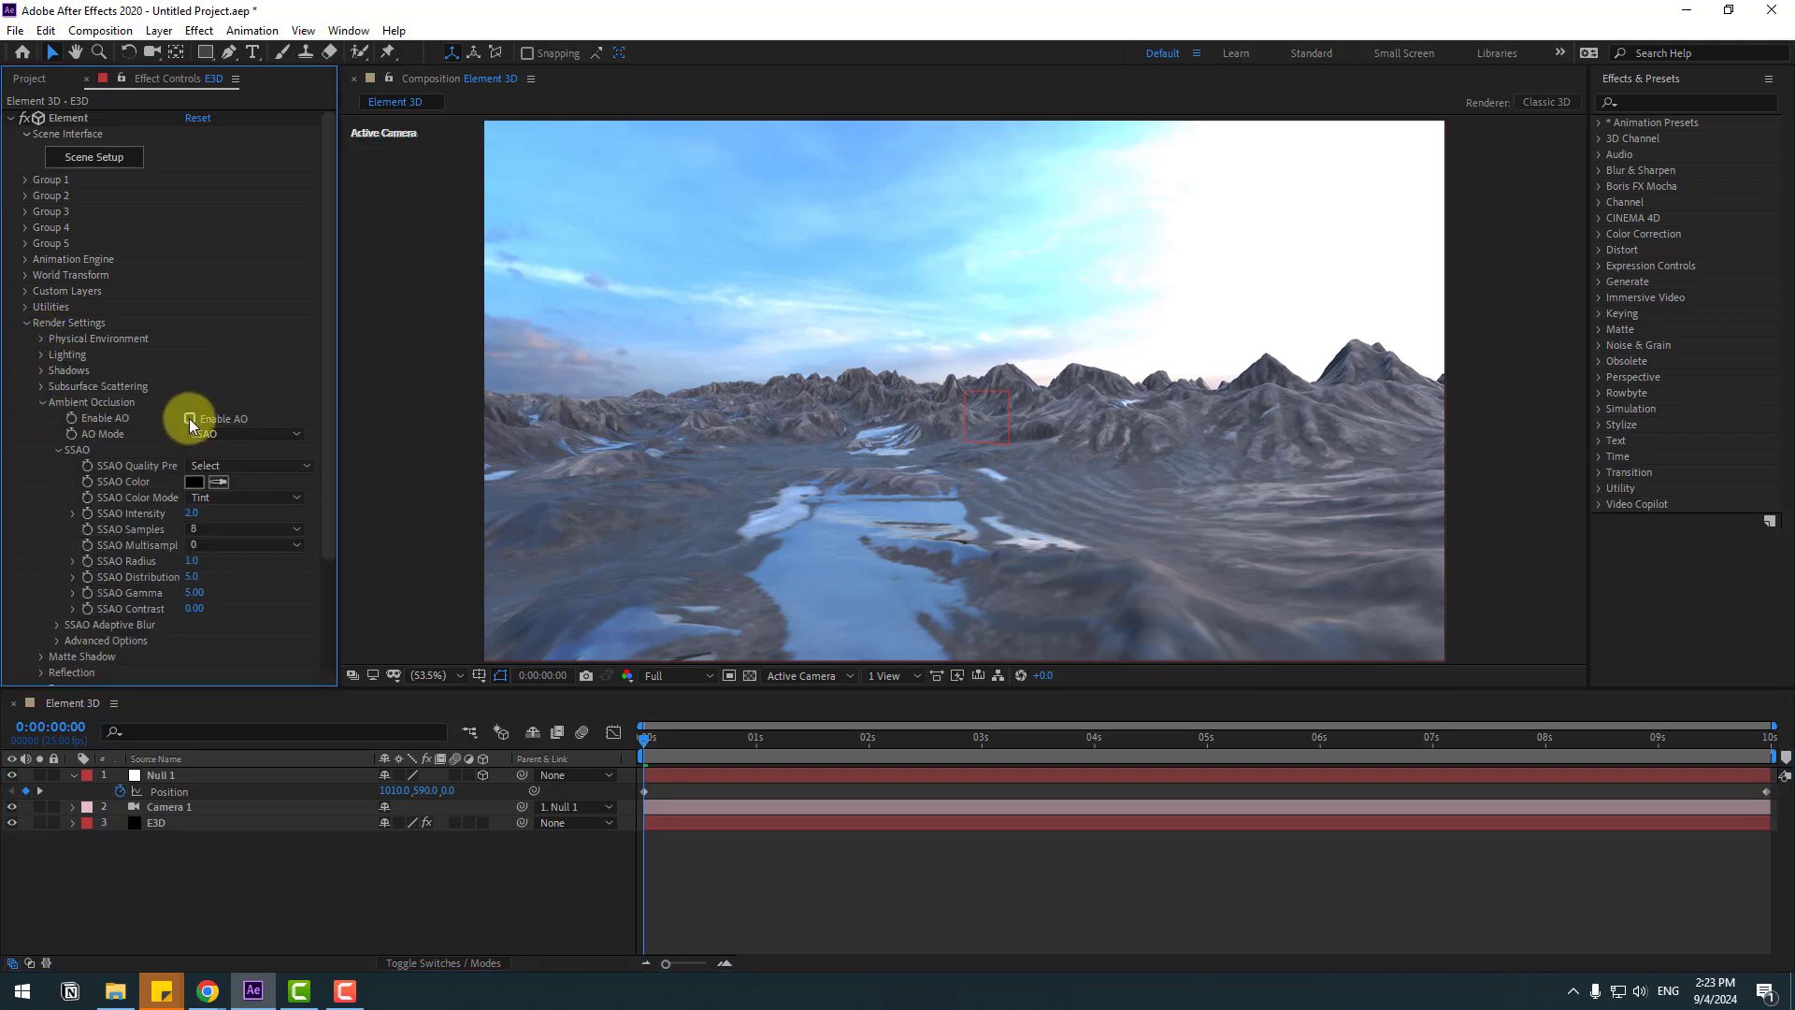
left_click(189, 418)
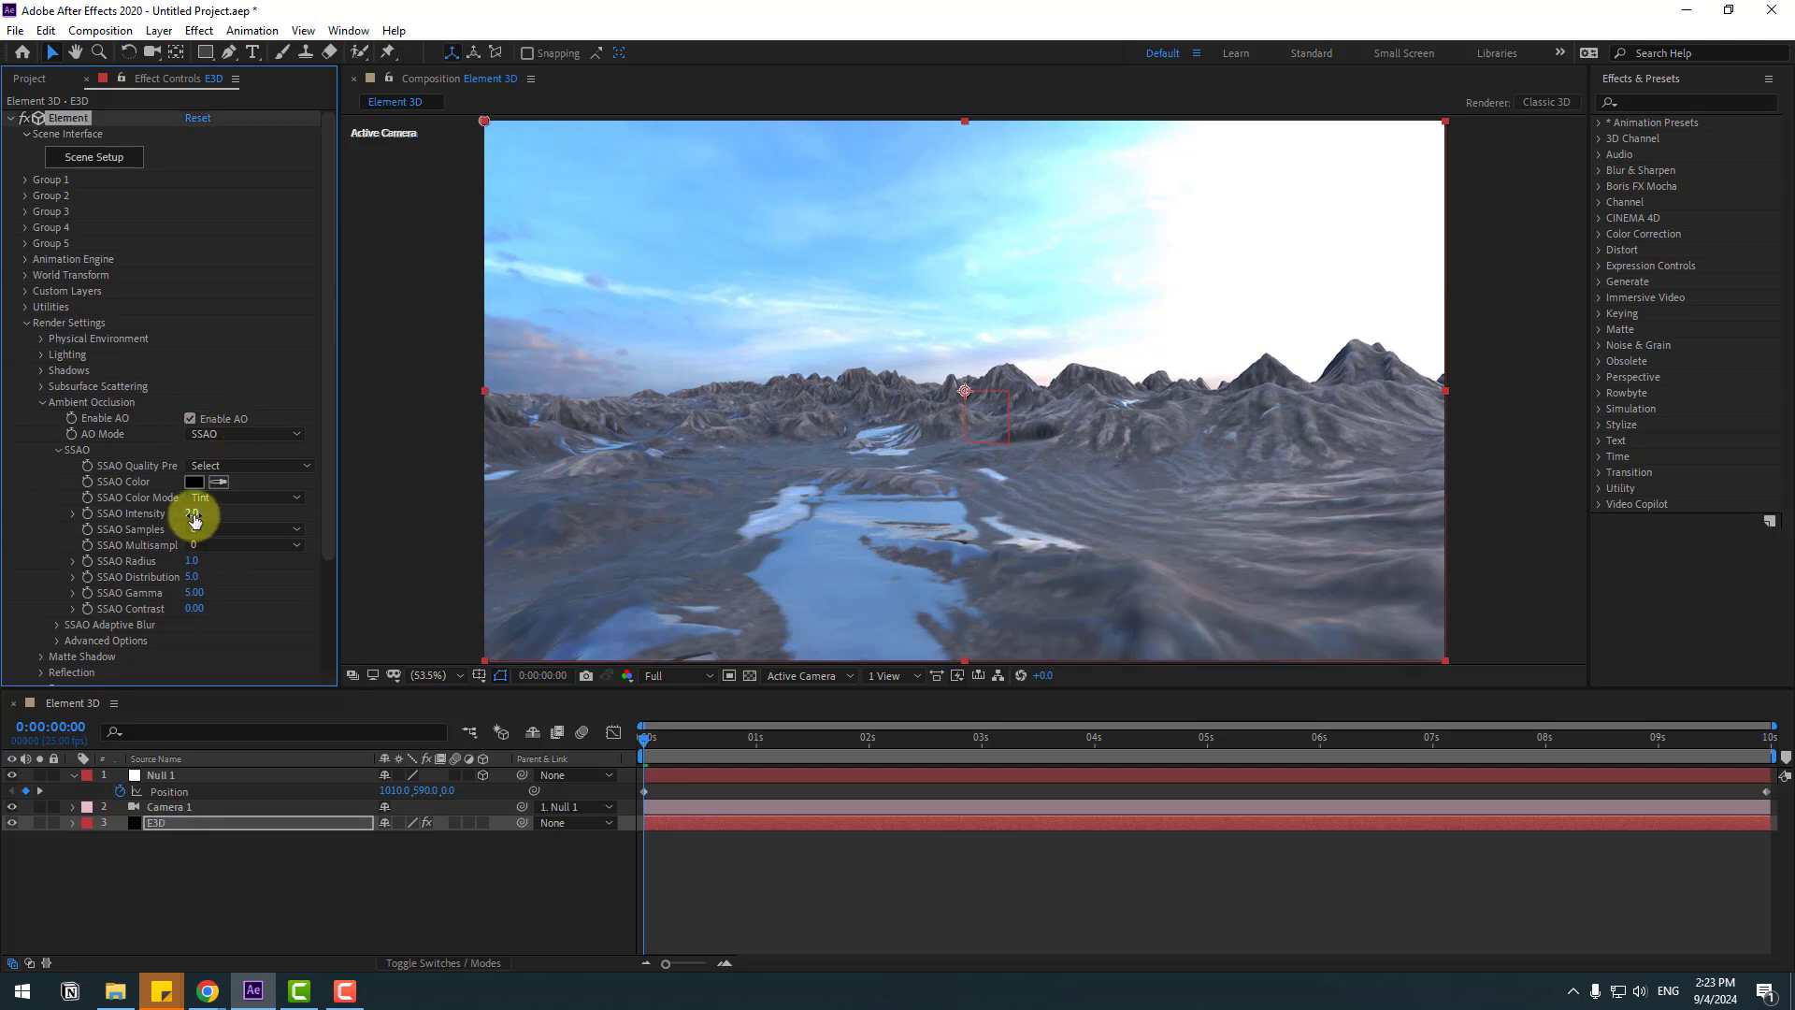
key("Return")
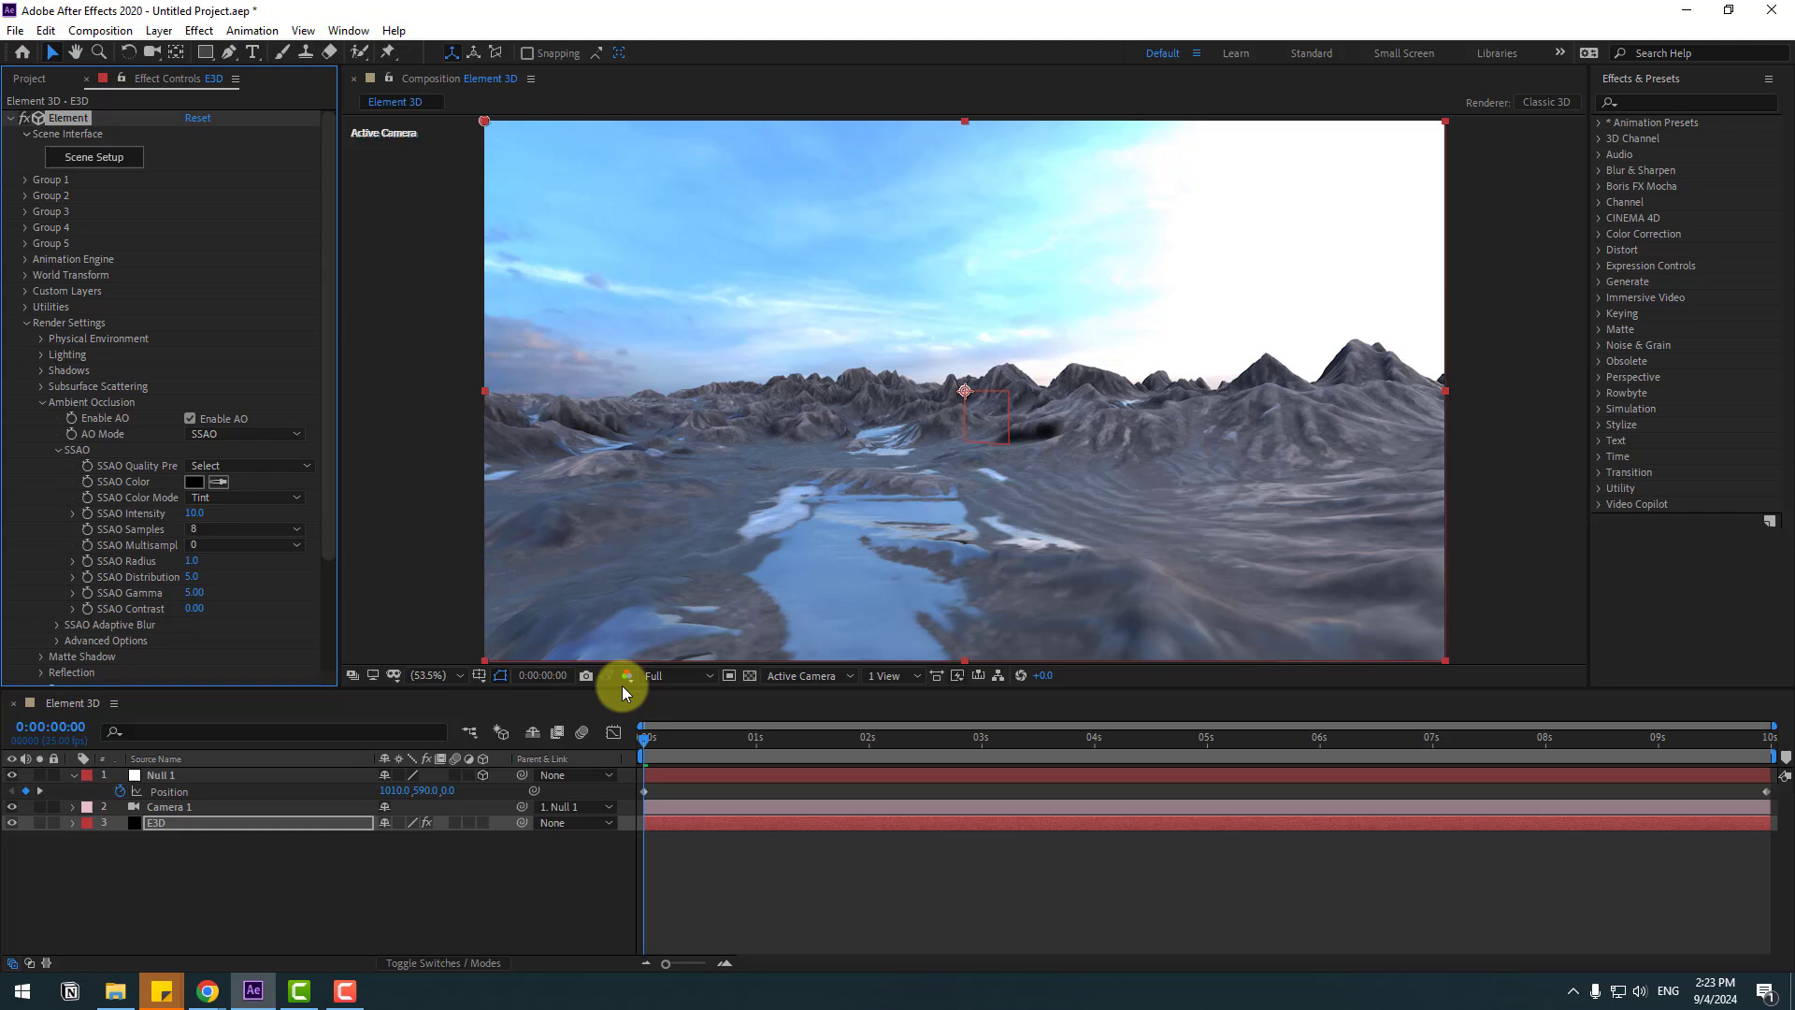
left_click_drag(666, 746, 509, 781)
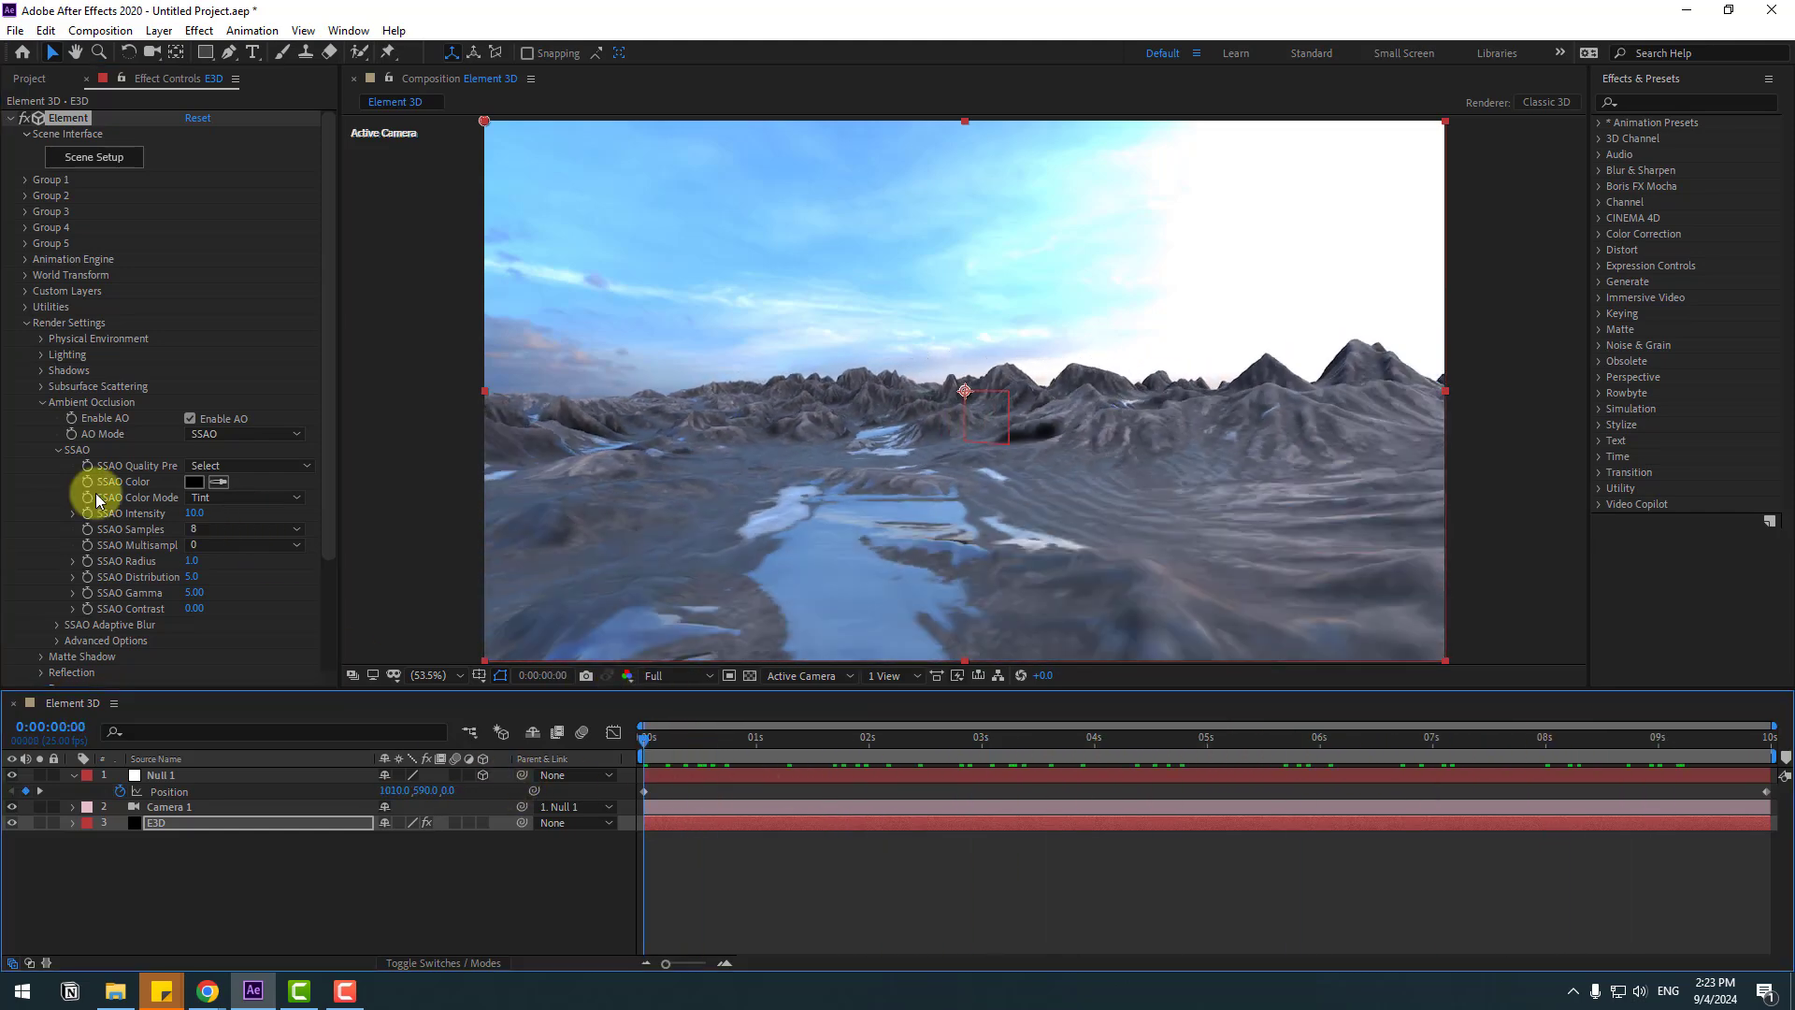
- Add an end keyframe at the last frame that raises the sky's Y Rotation Environment
left_click(41, 402)
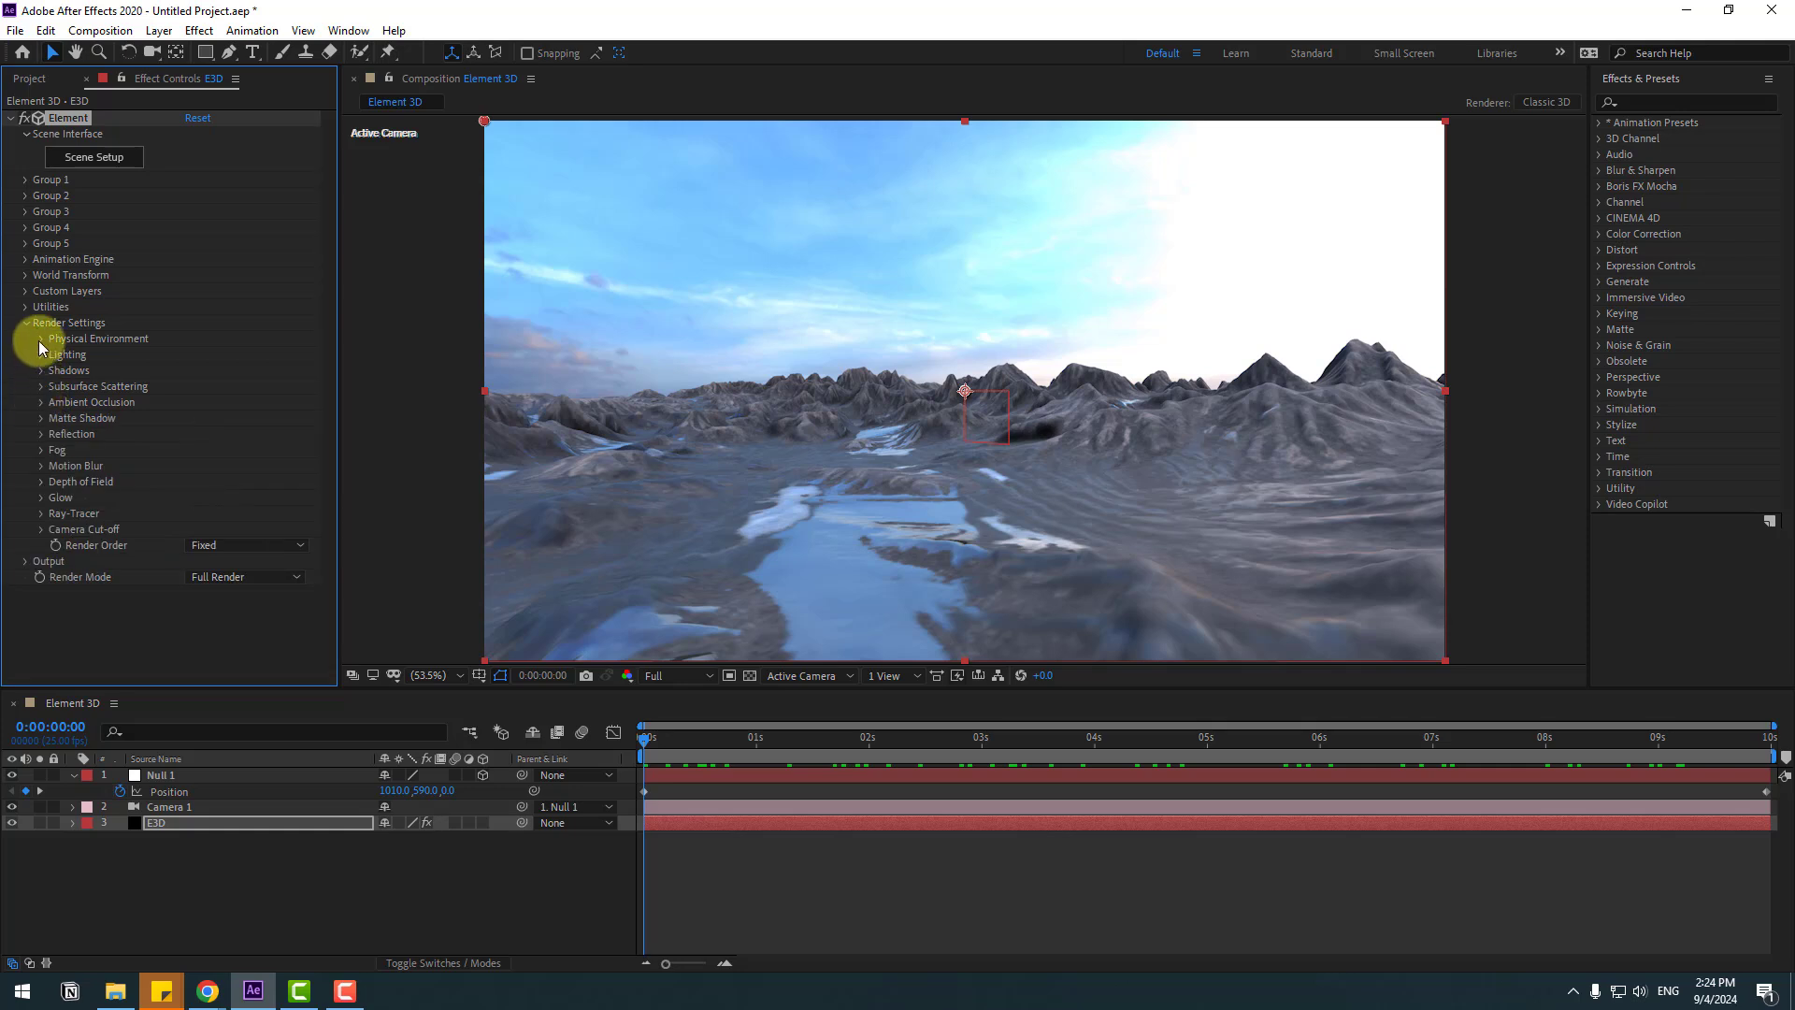
left_click(40, 339)
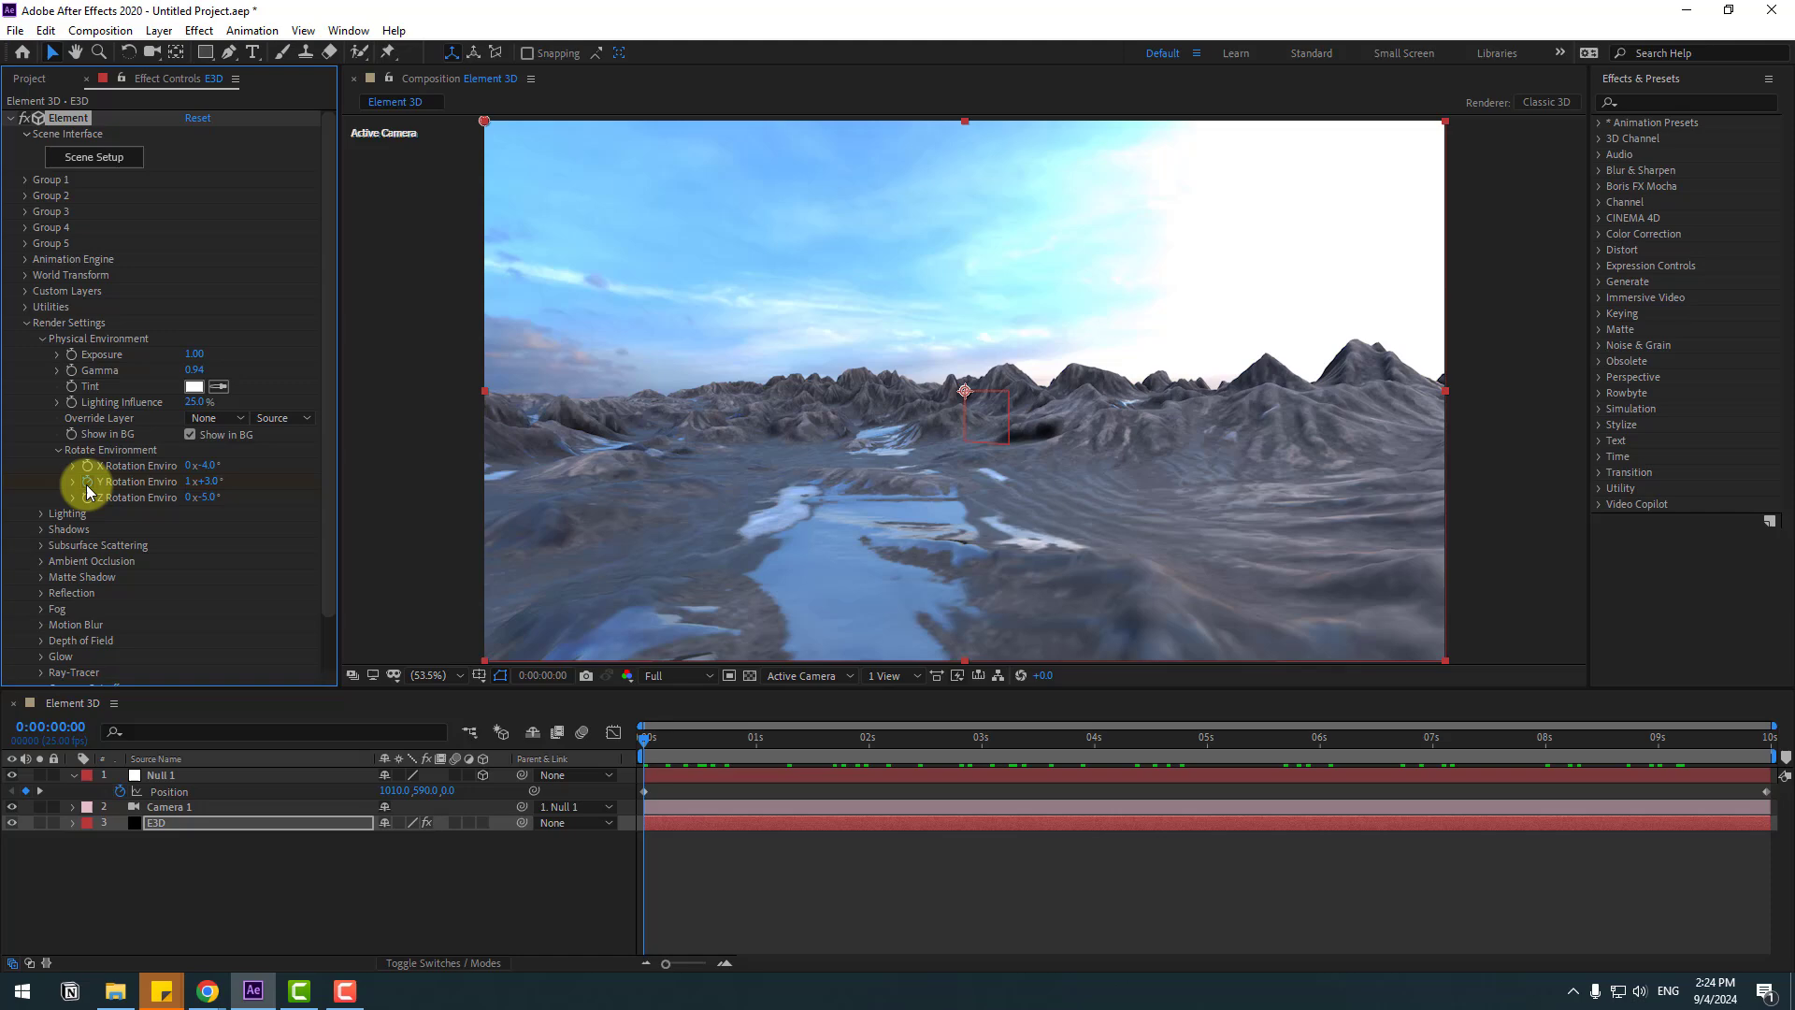
left_click(154, 821)
key("u")
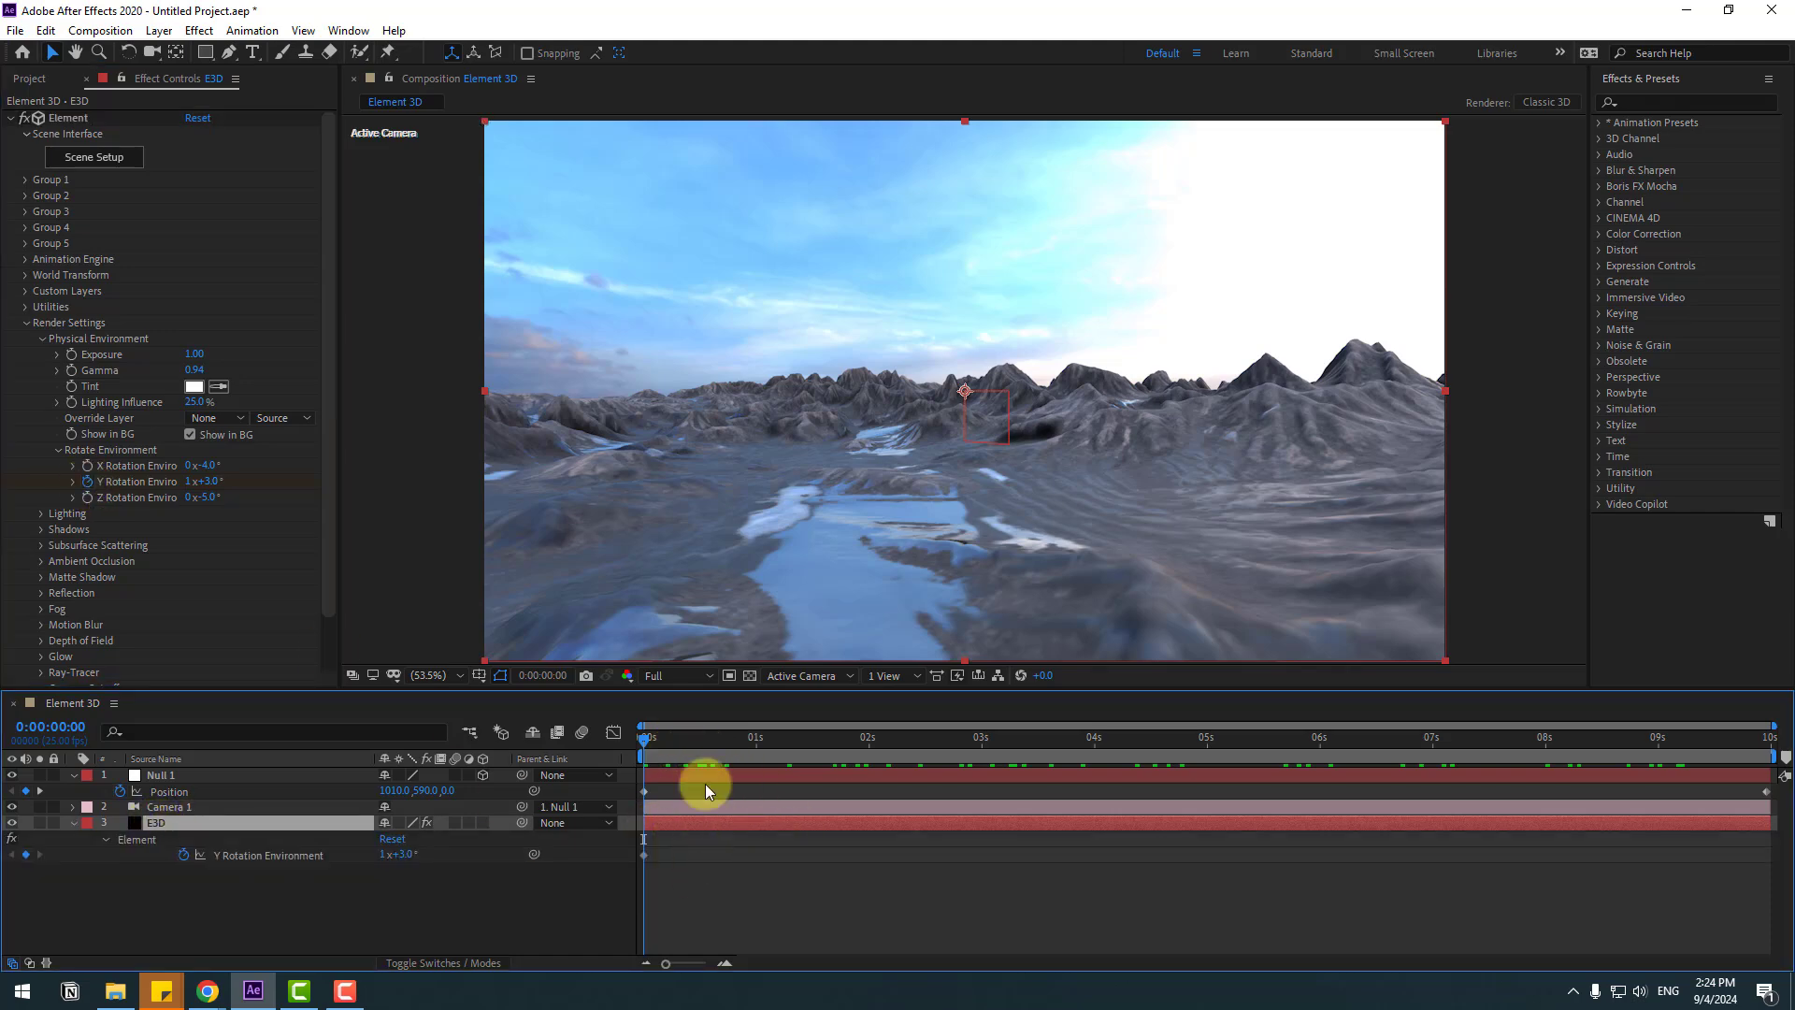
left_click_drag(741, 748, 1774, 774)
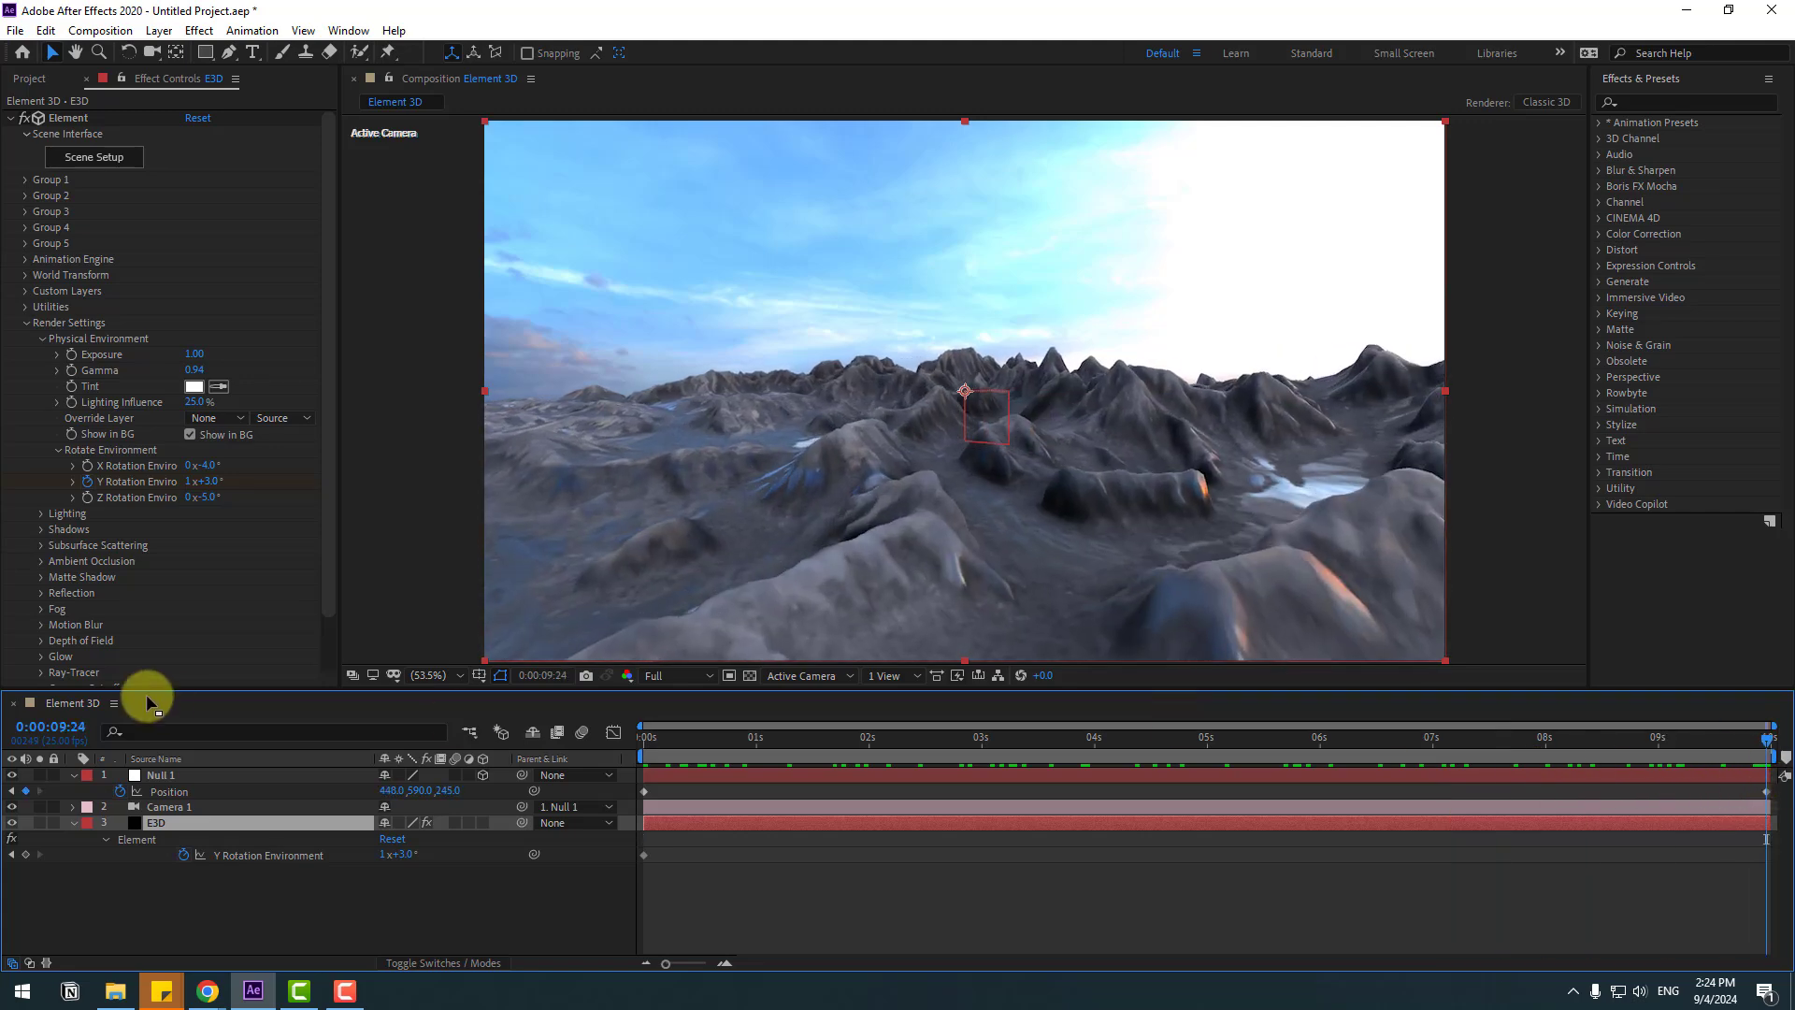
left_click_drag(213, 487, 241, 489)
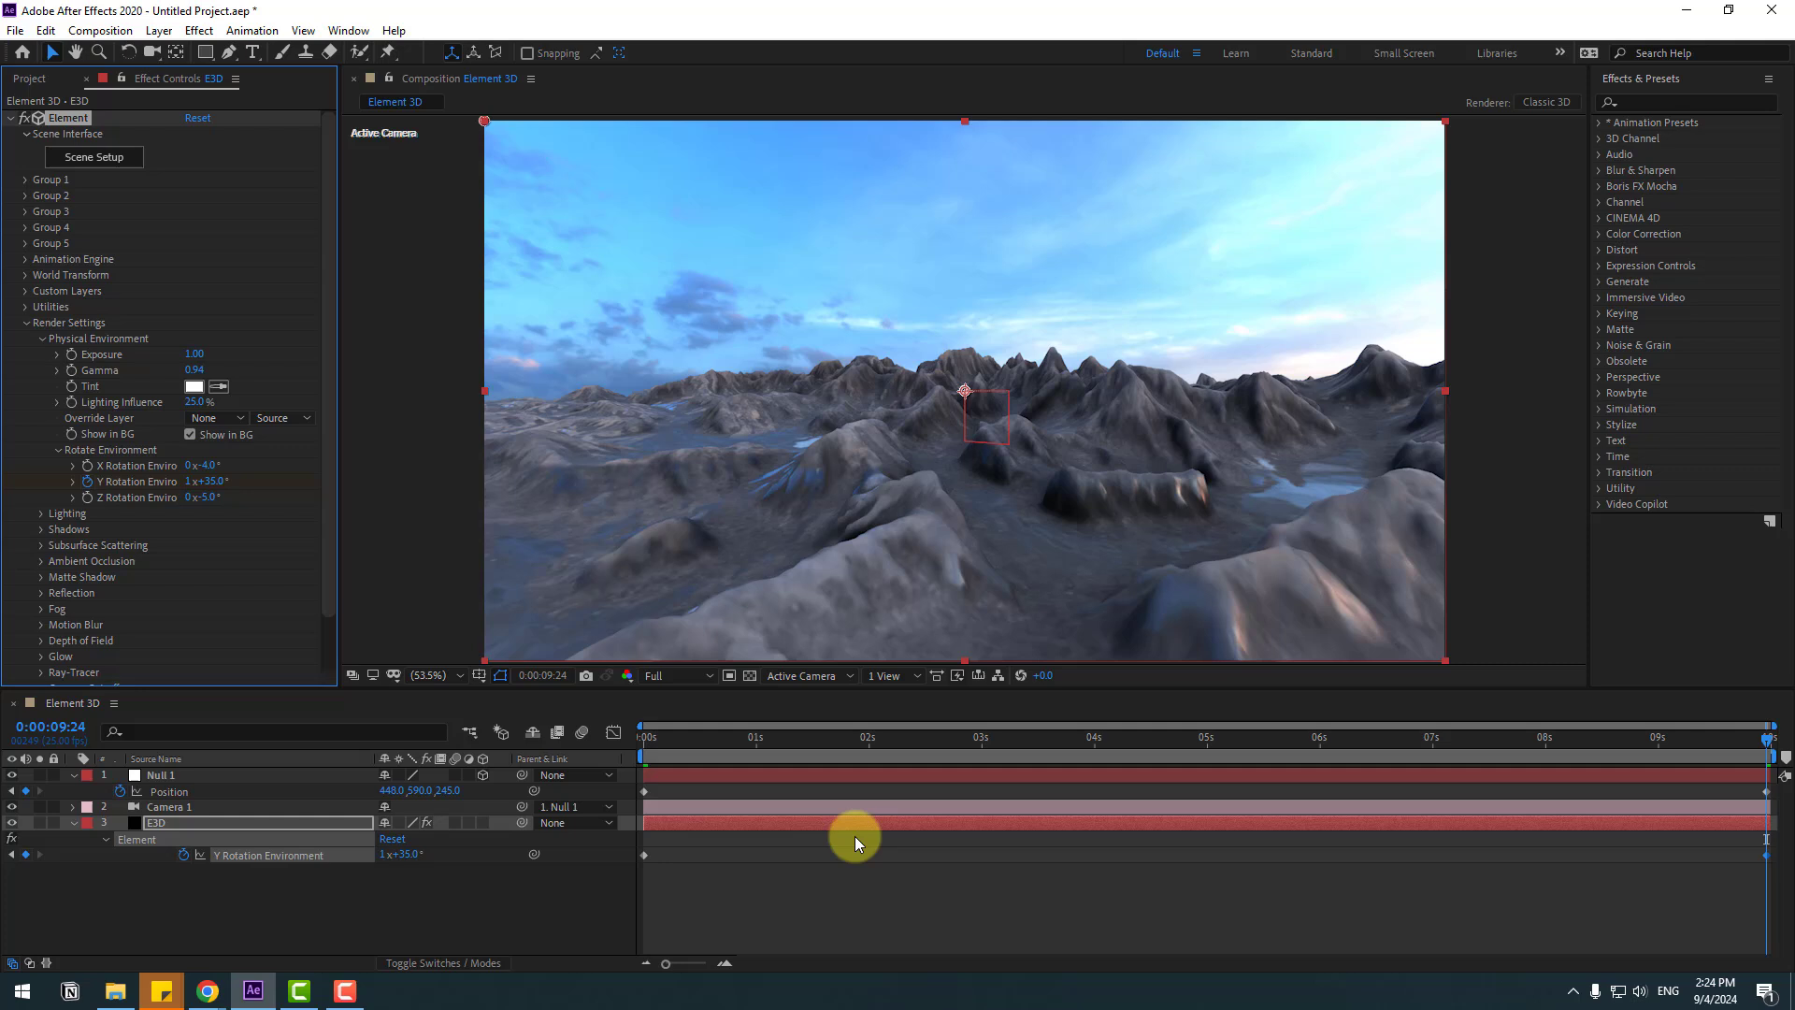
- Preview the sky rotation and settle the end value at 1x+25°
key("space")
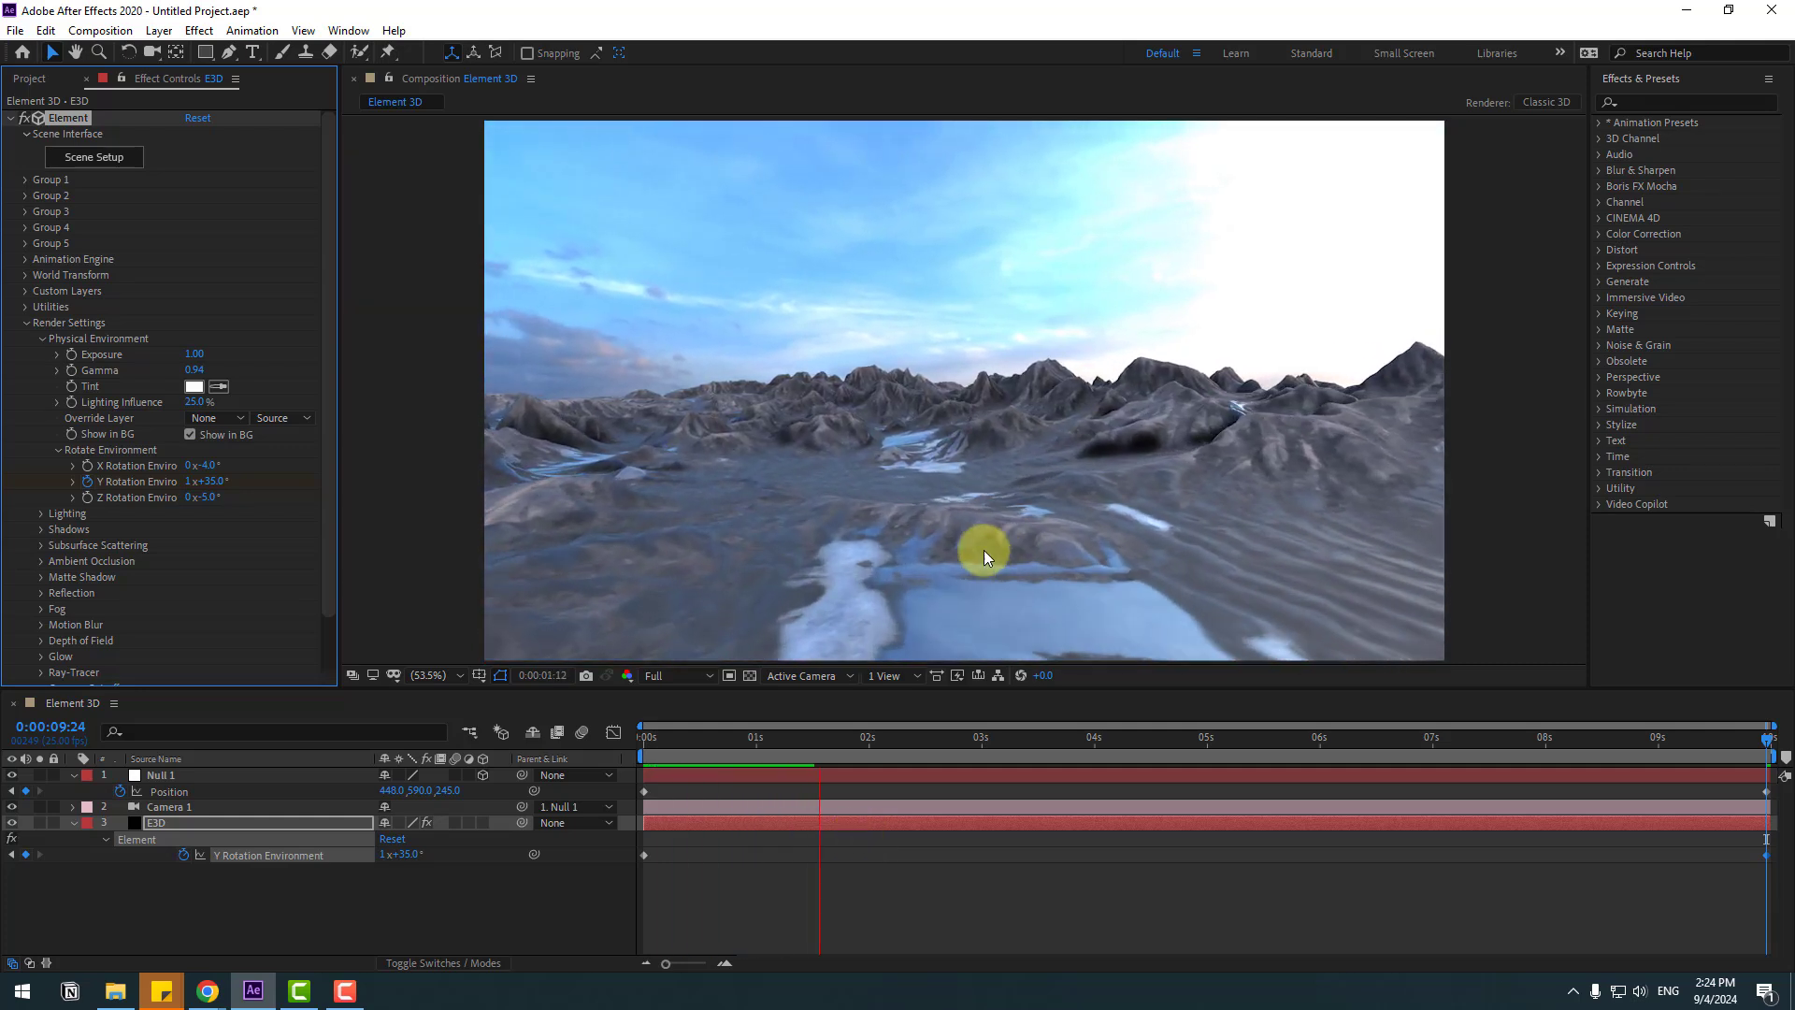
scroll(998, 544, "down", 1)
scroll(1000, 542, "down", 2)
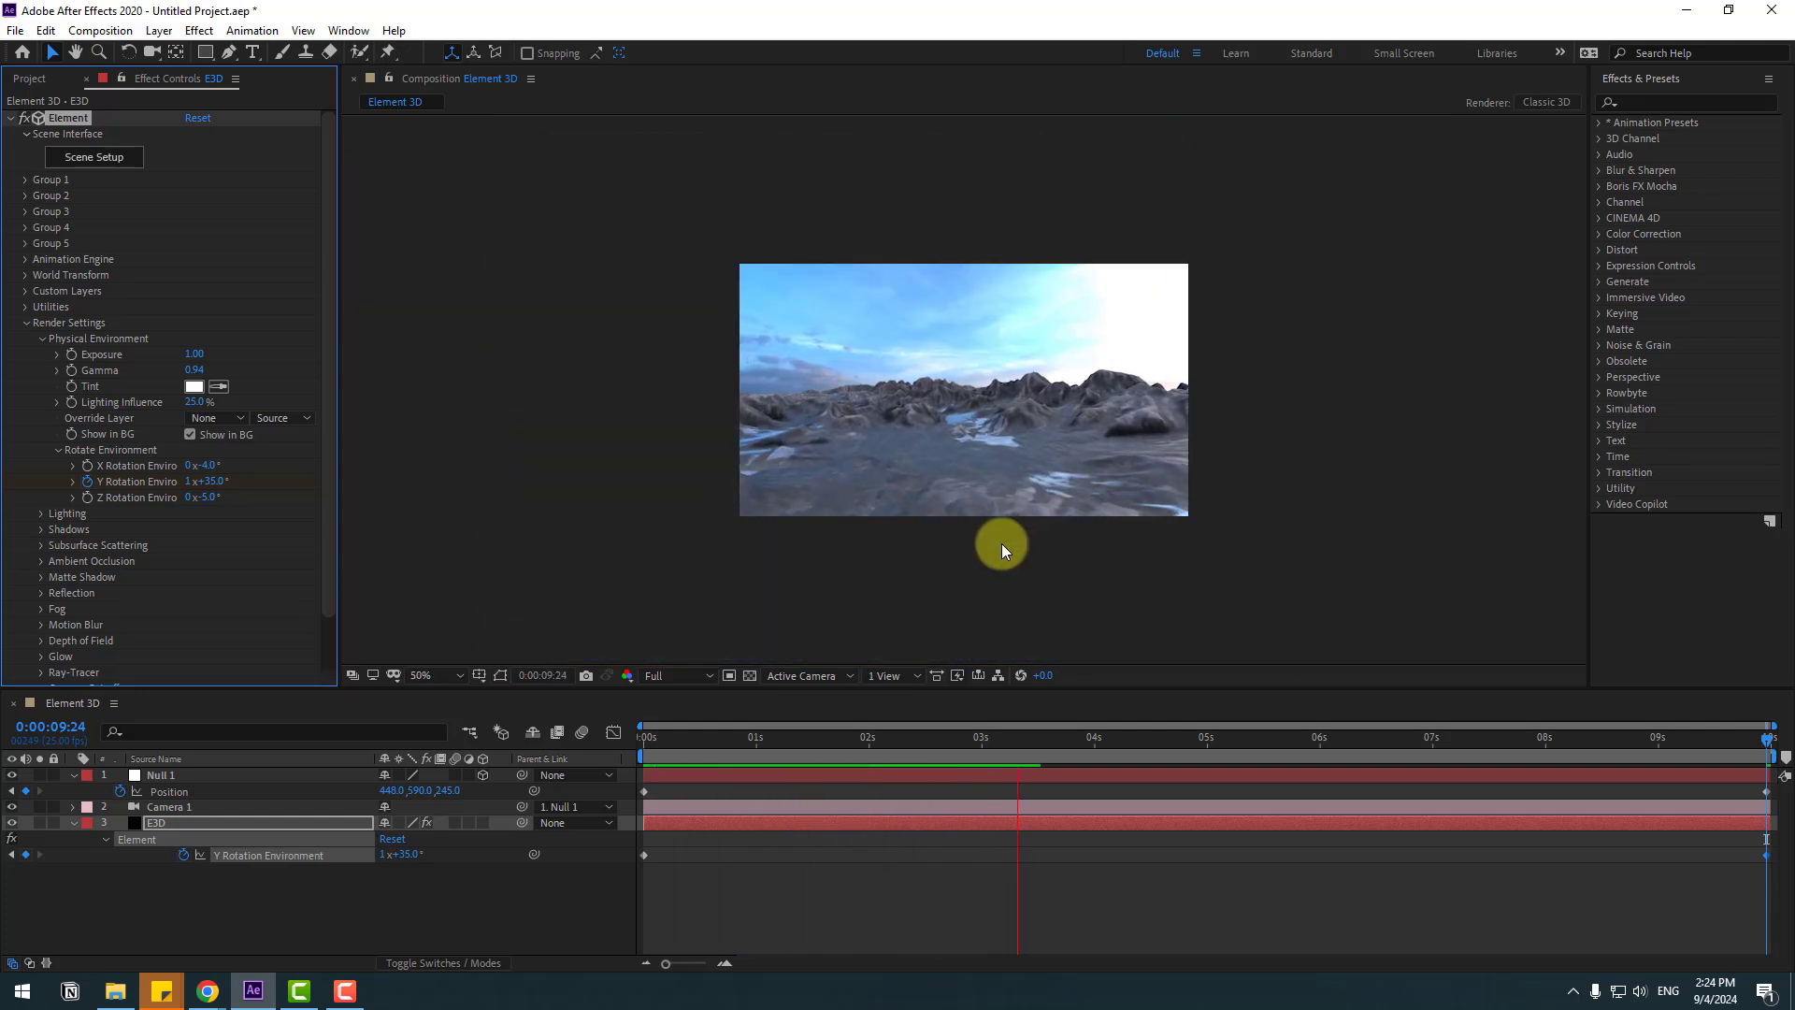
scroll(1001, 542, "up", 2)
key("space")
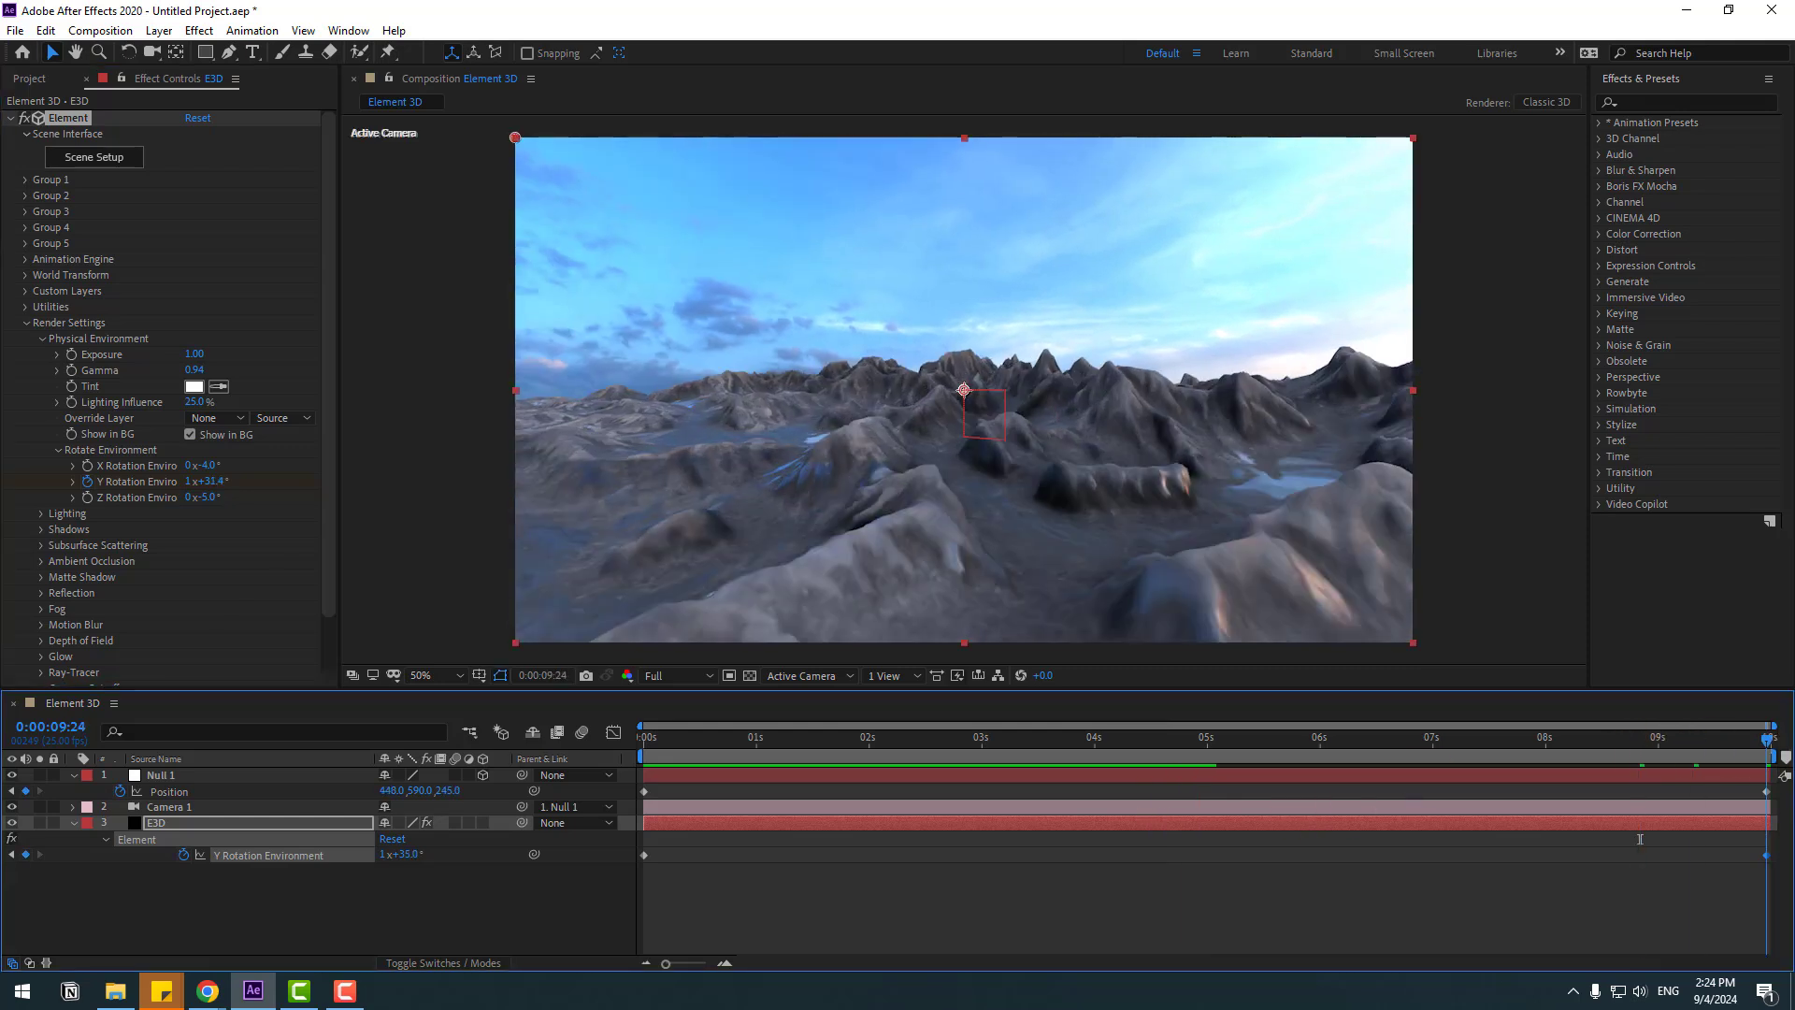
left_click_drag(214, 482, 209, 481)
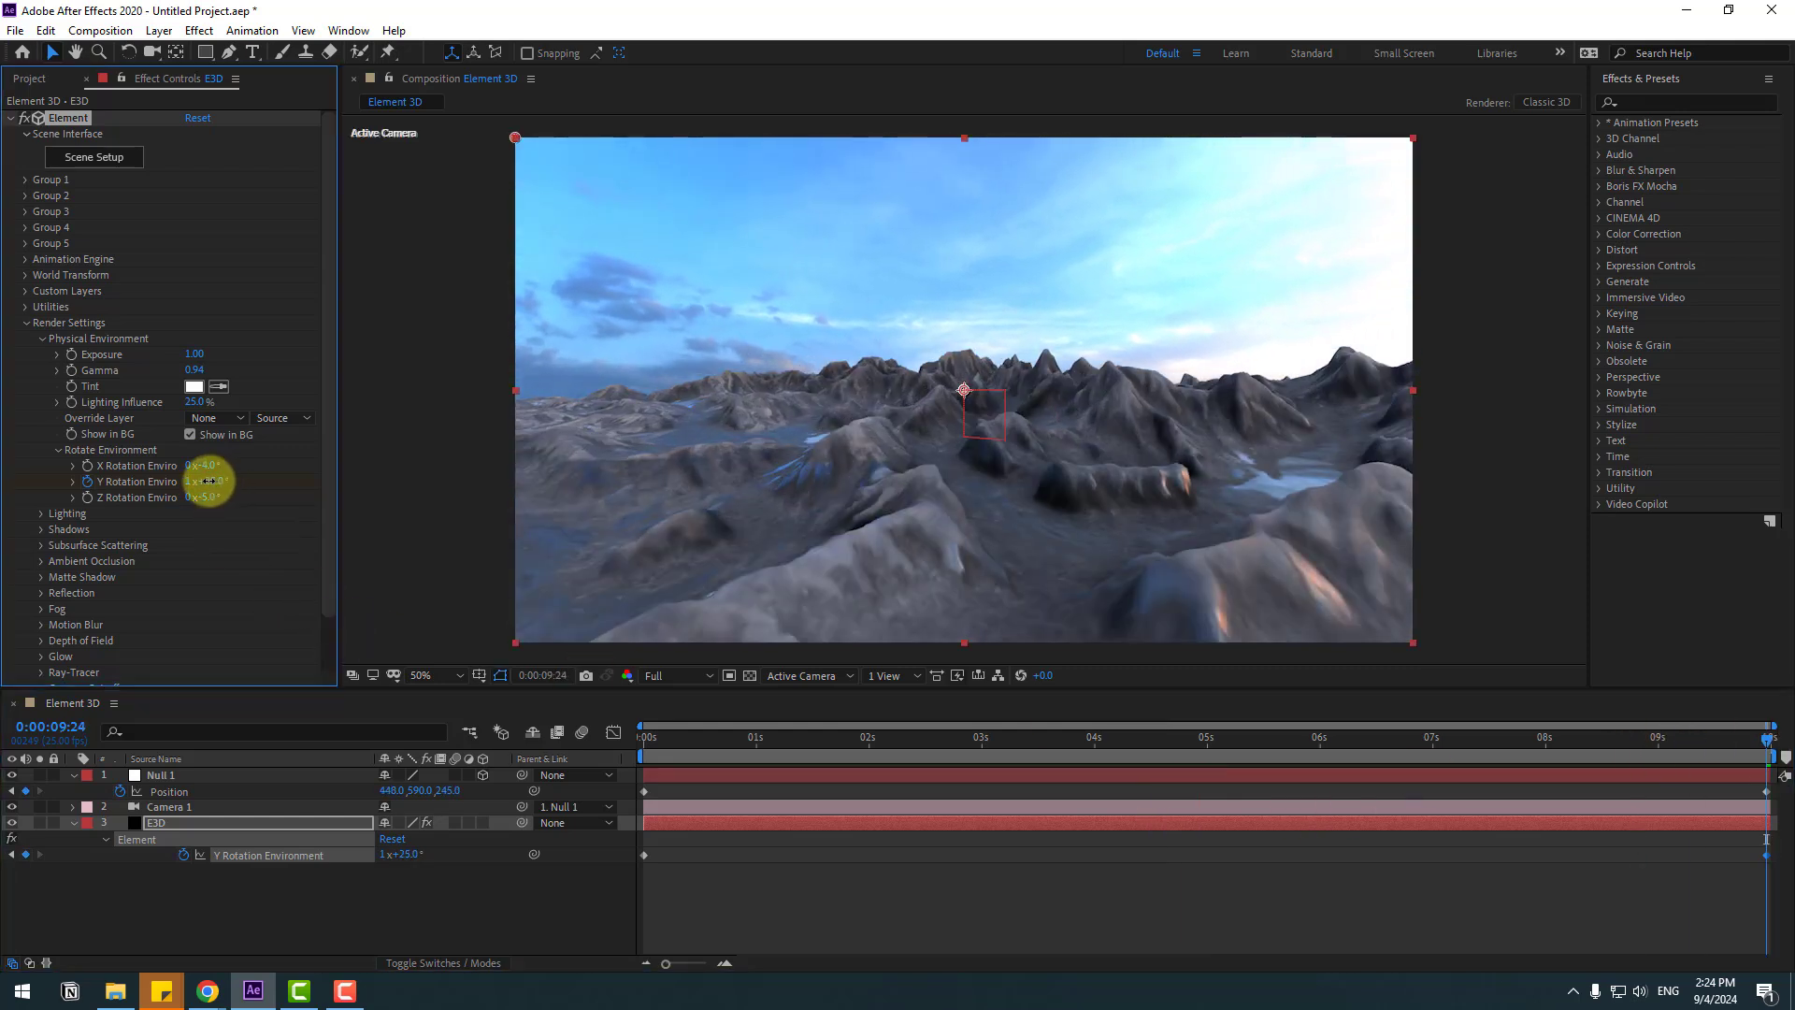
key("space")
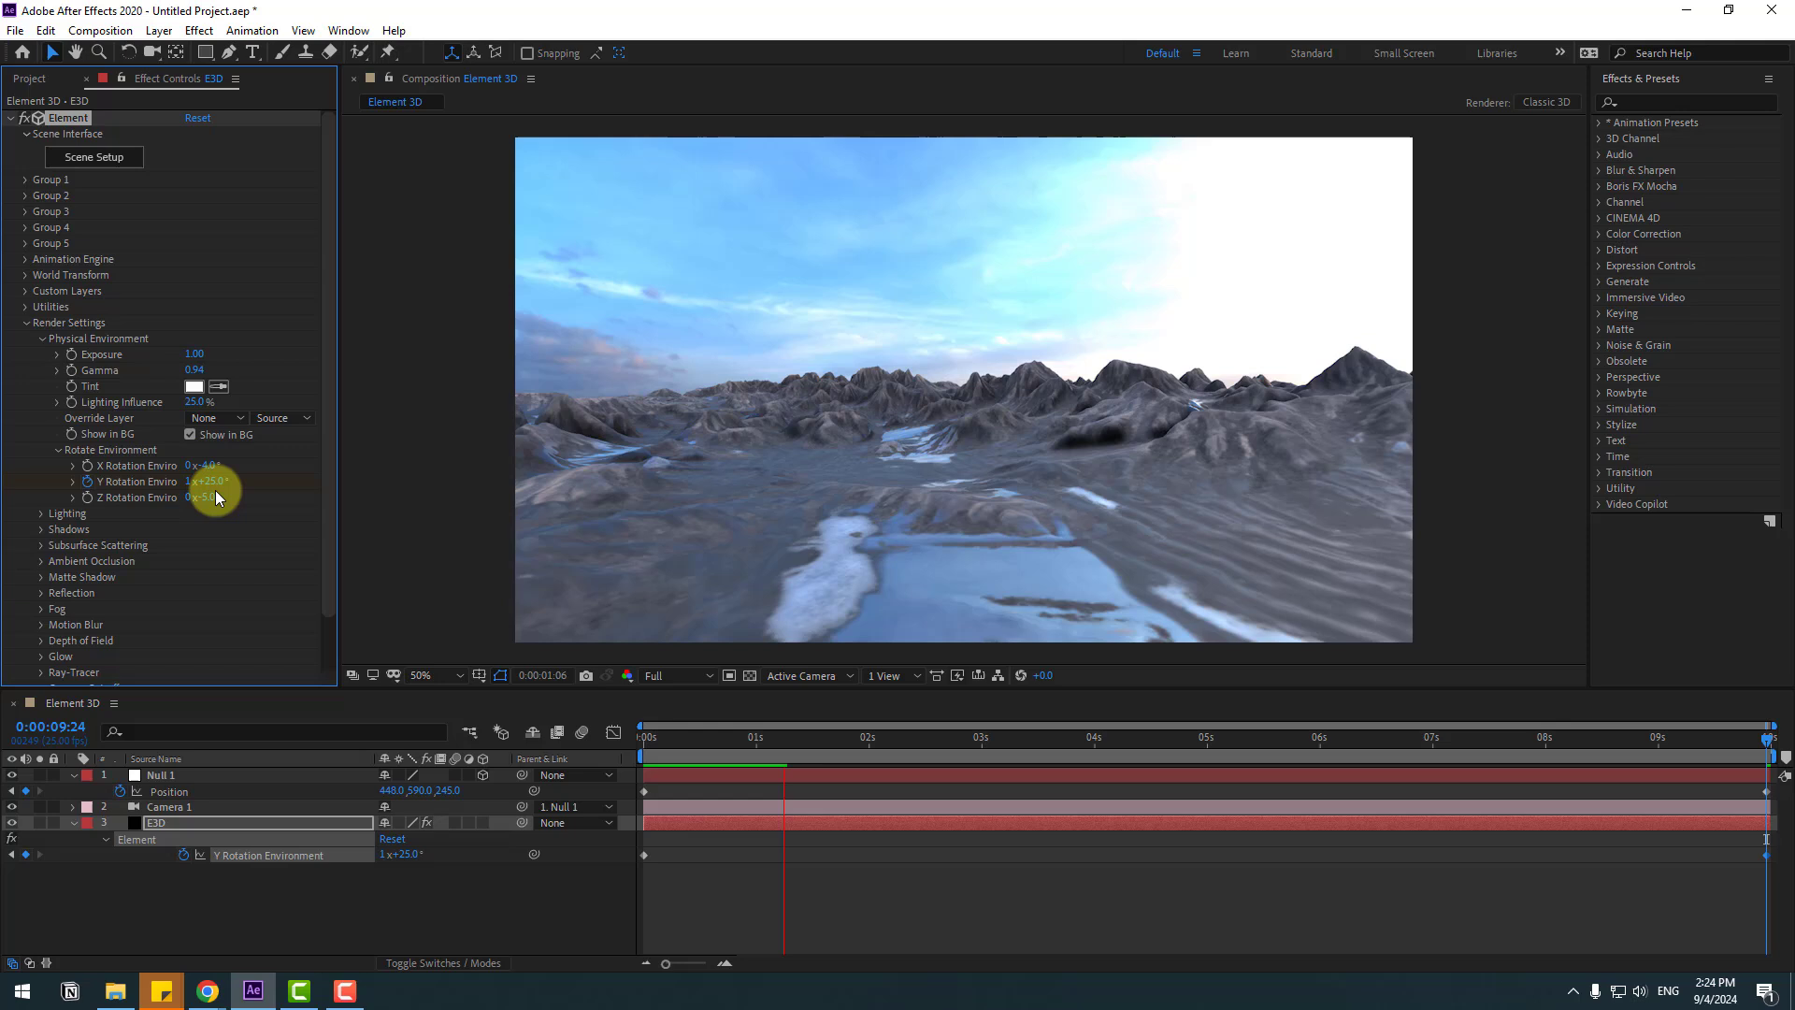
- Create a new spot light with warm orange colour F8C353
left_click(681, 748)
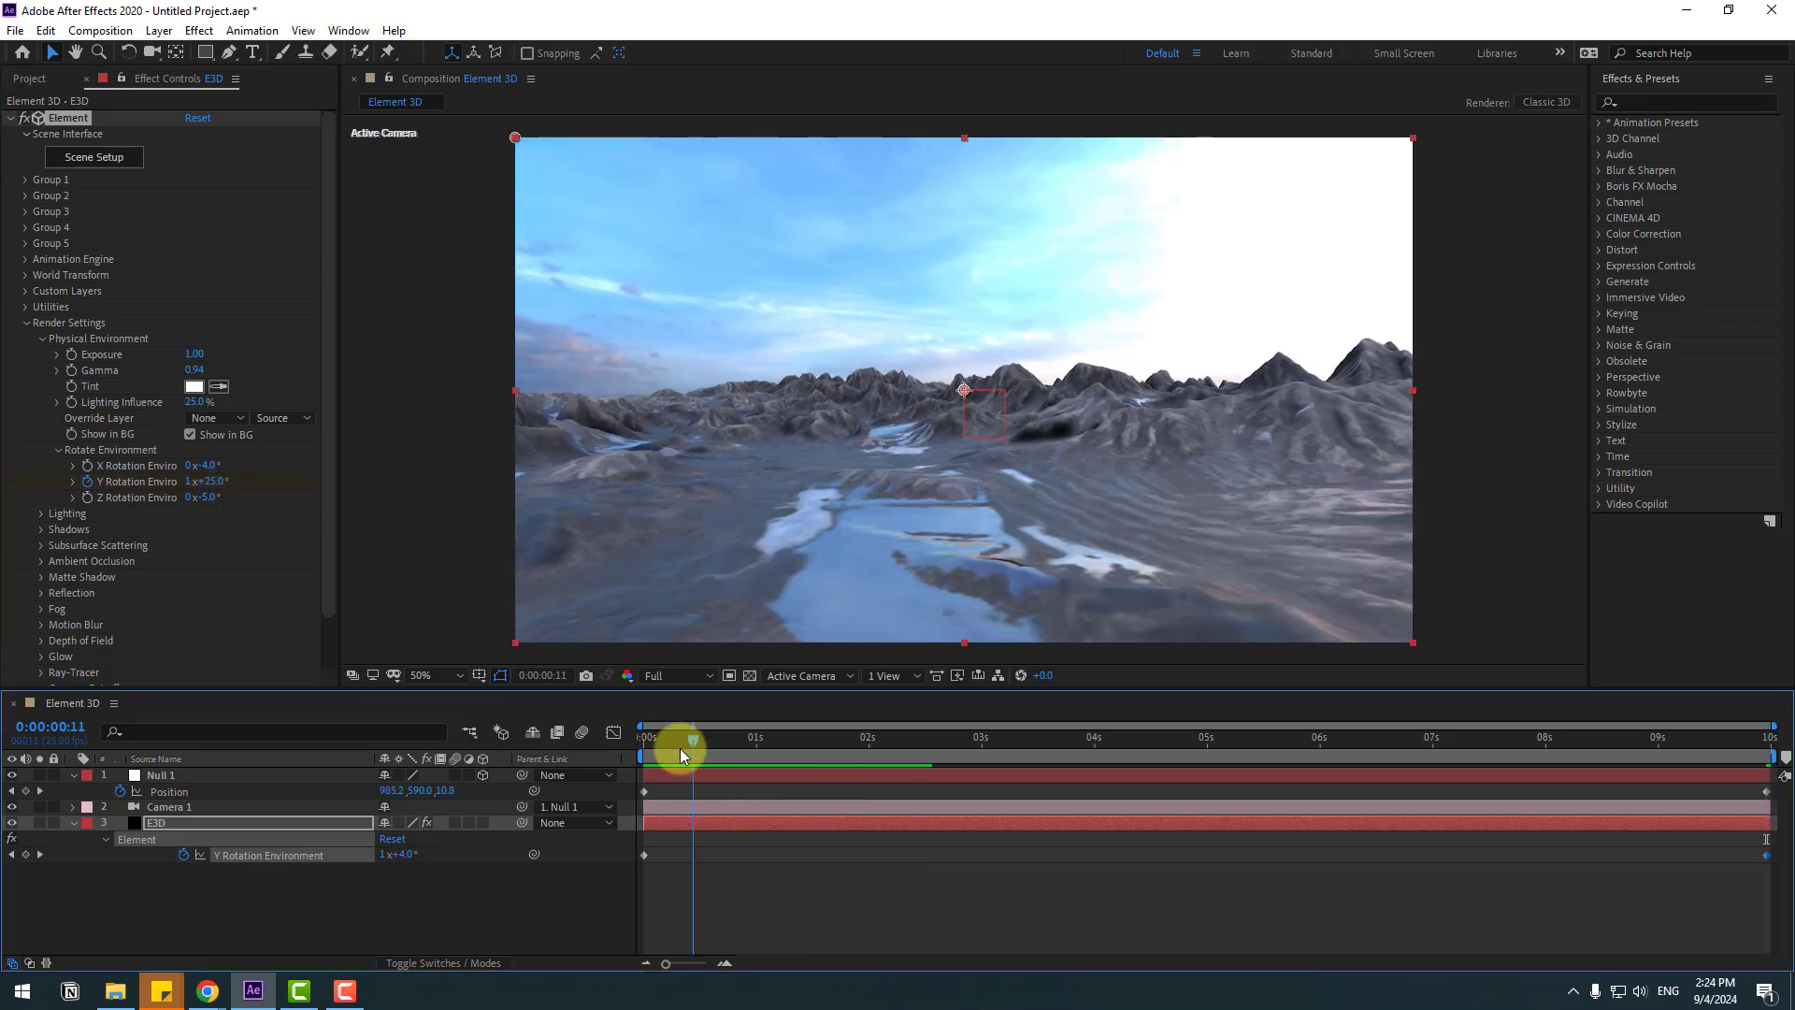
left_click(74, 823)
right_click(154, 895)
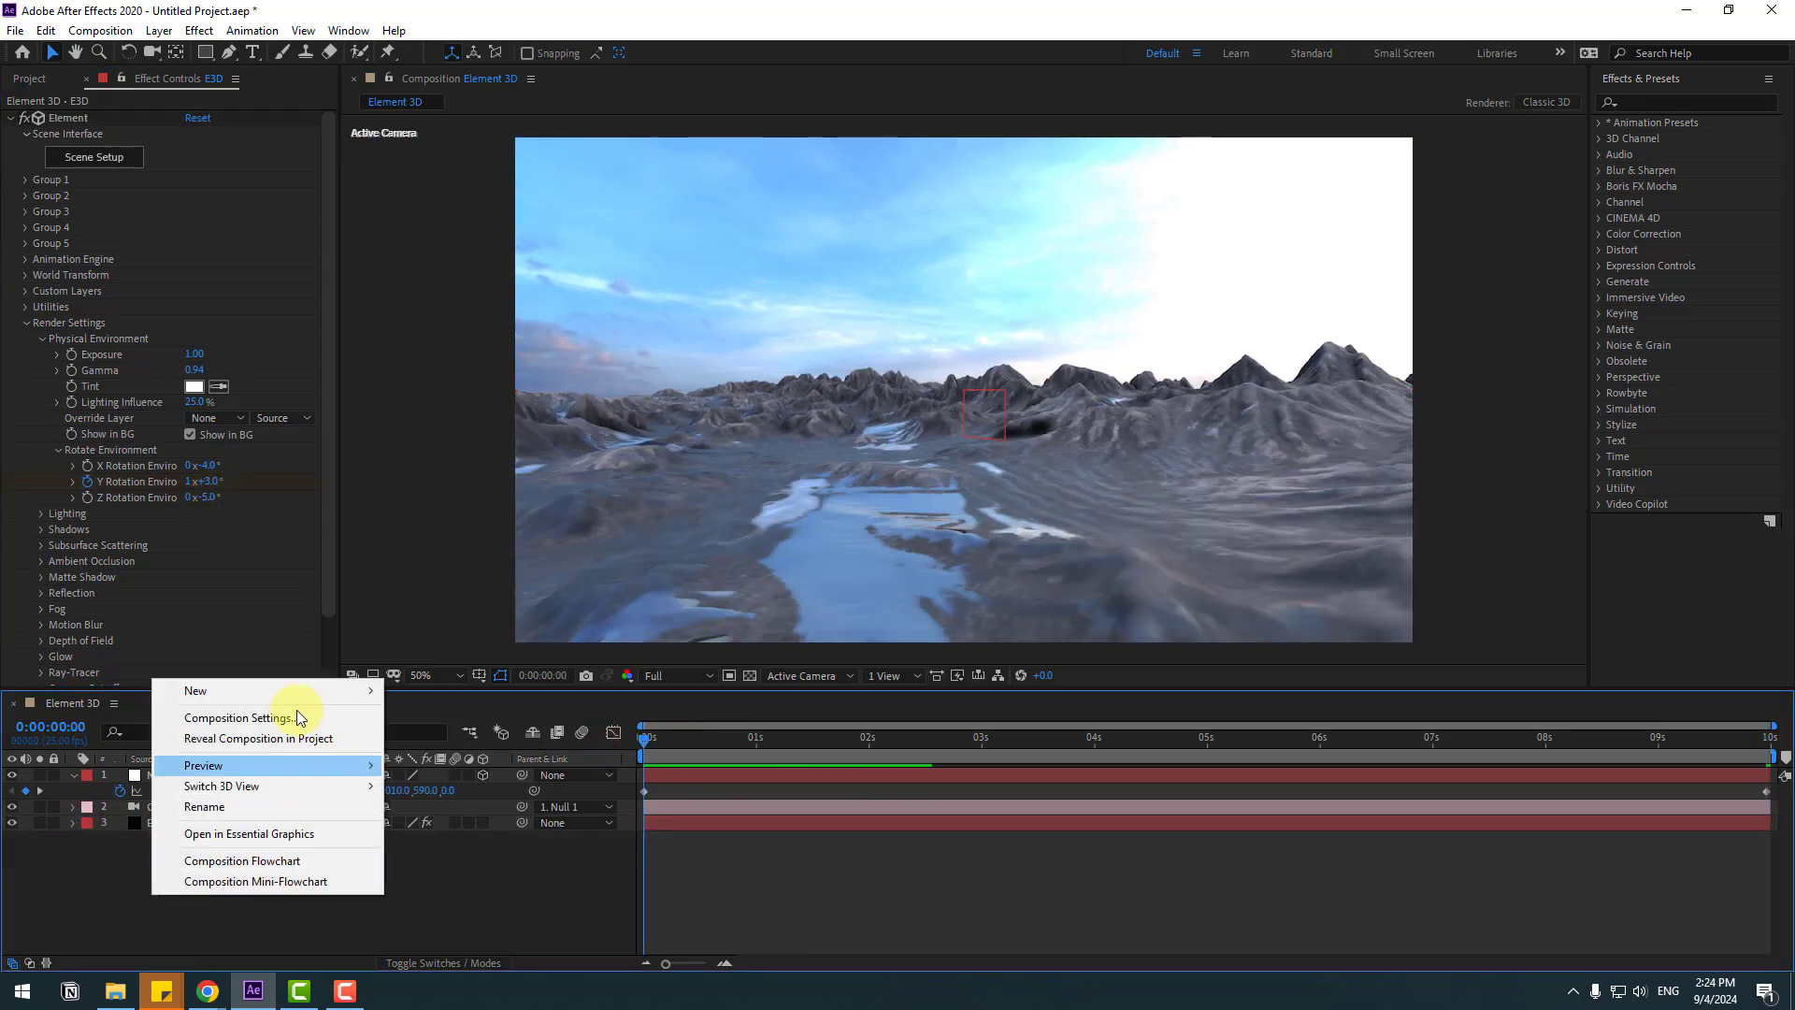
mouse_move(285, 698)
left_click(453, 759)
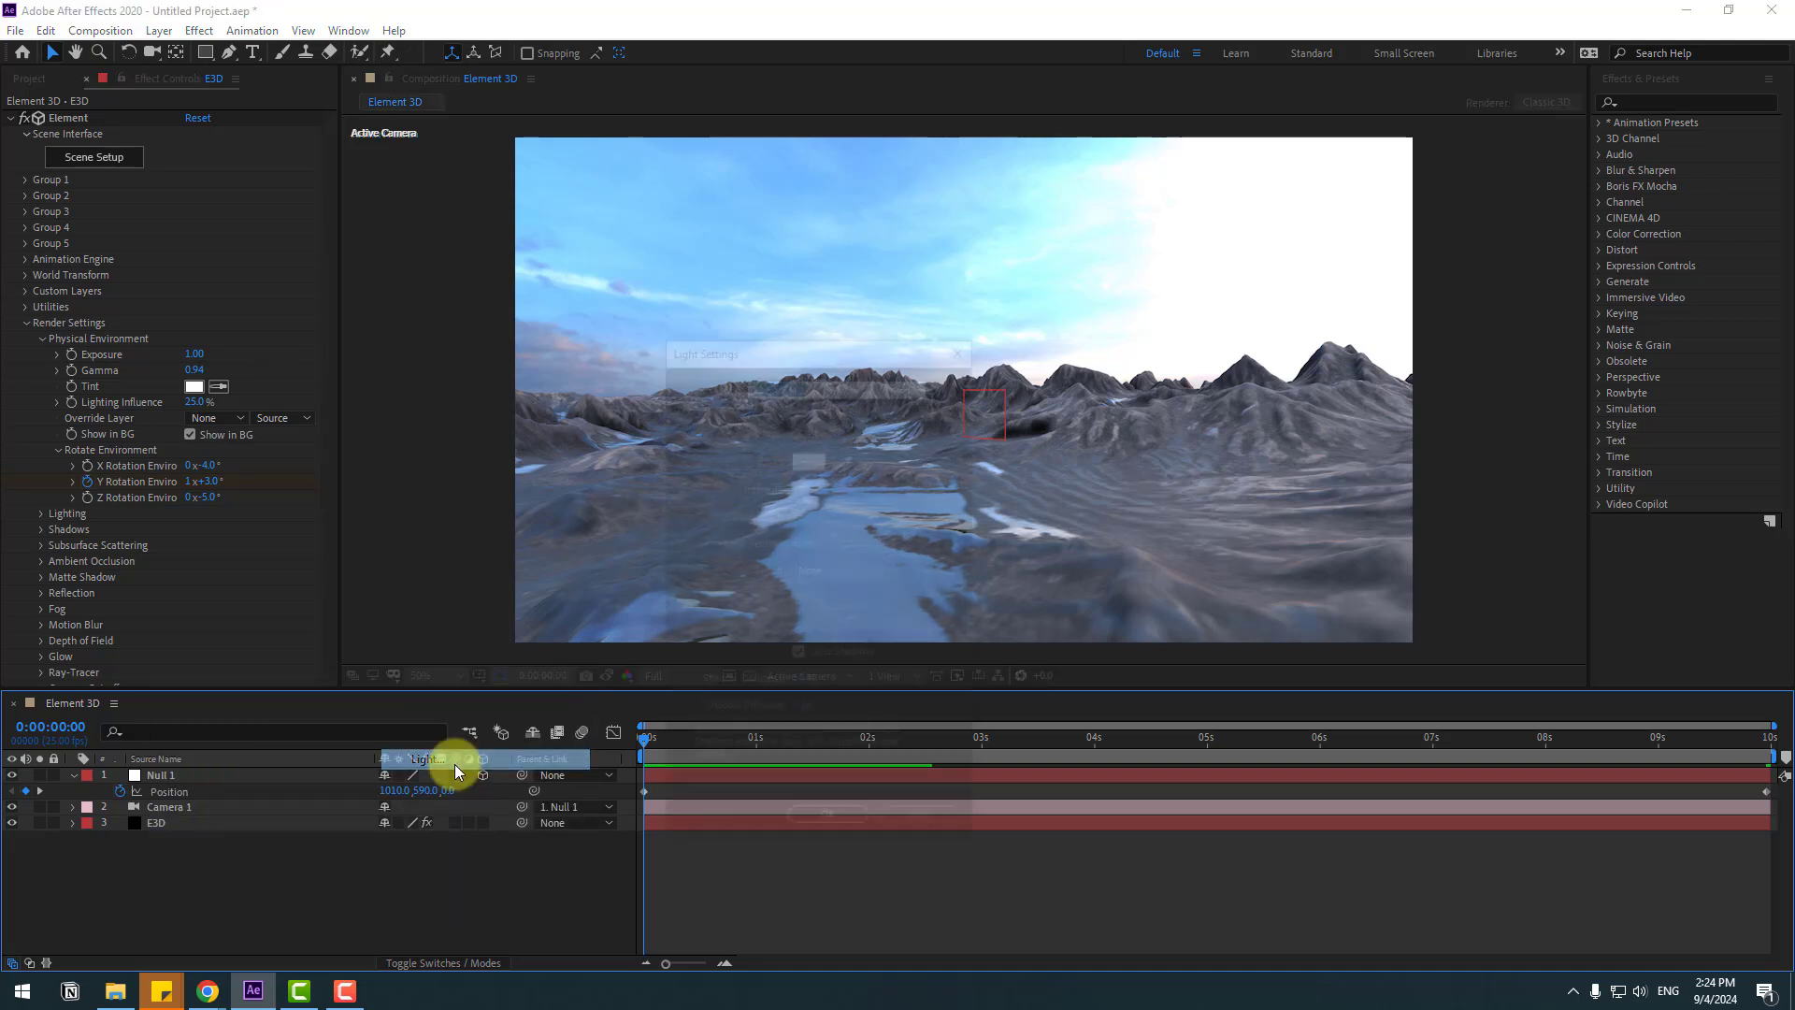
left_click_drag(835, 334, 494, 269)
left_click(463, 389)
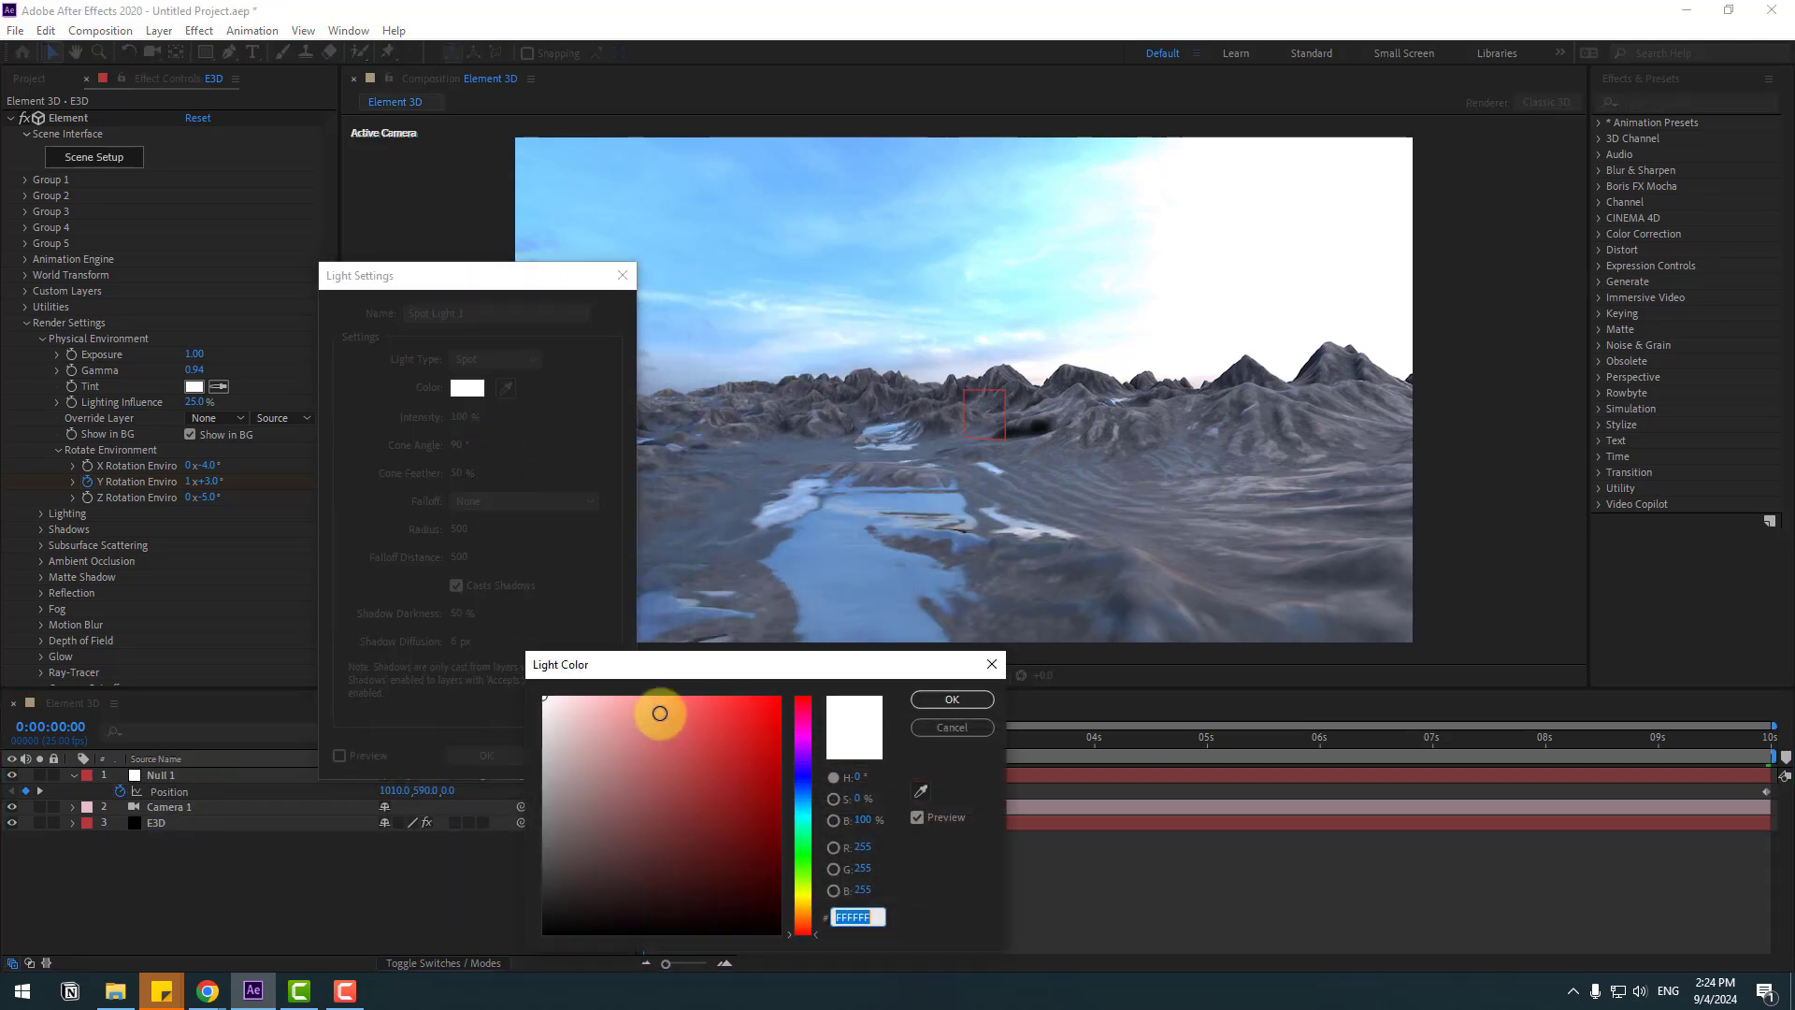
left_click(815, 907)
left_click_drag(763, 722, 695, 702)
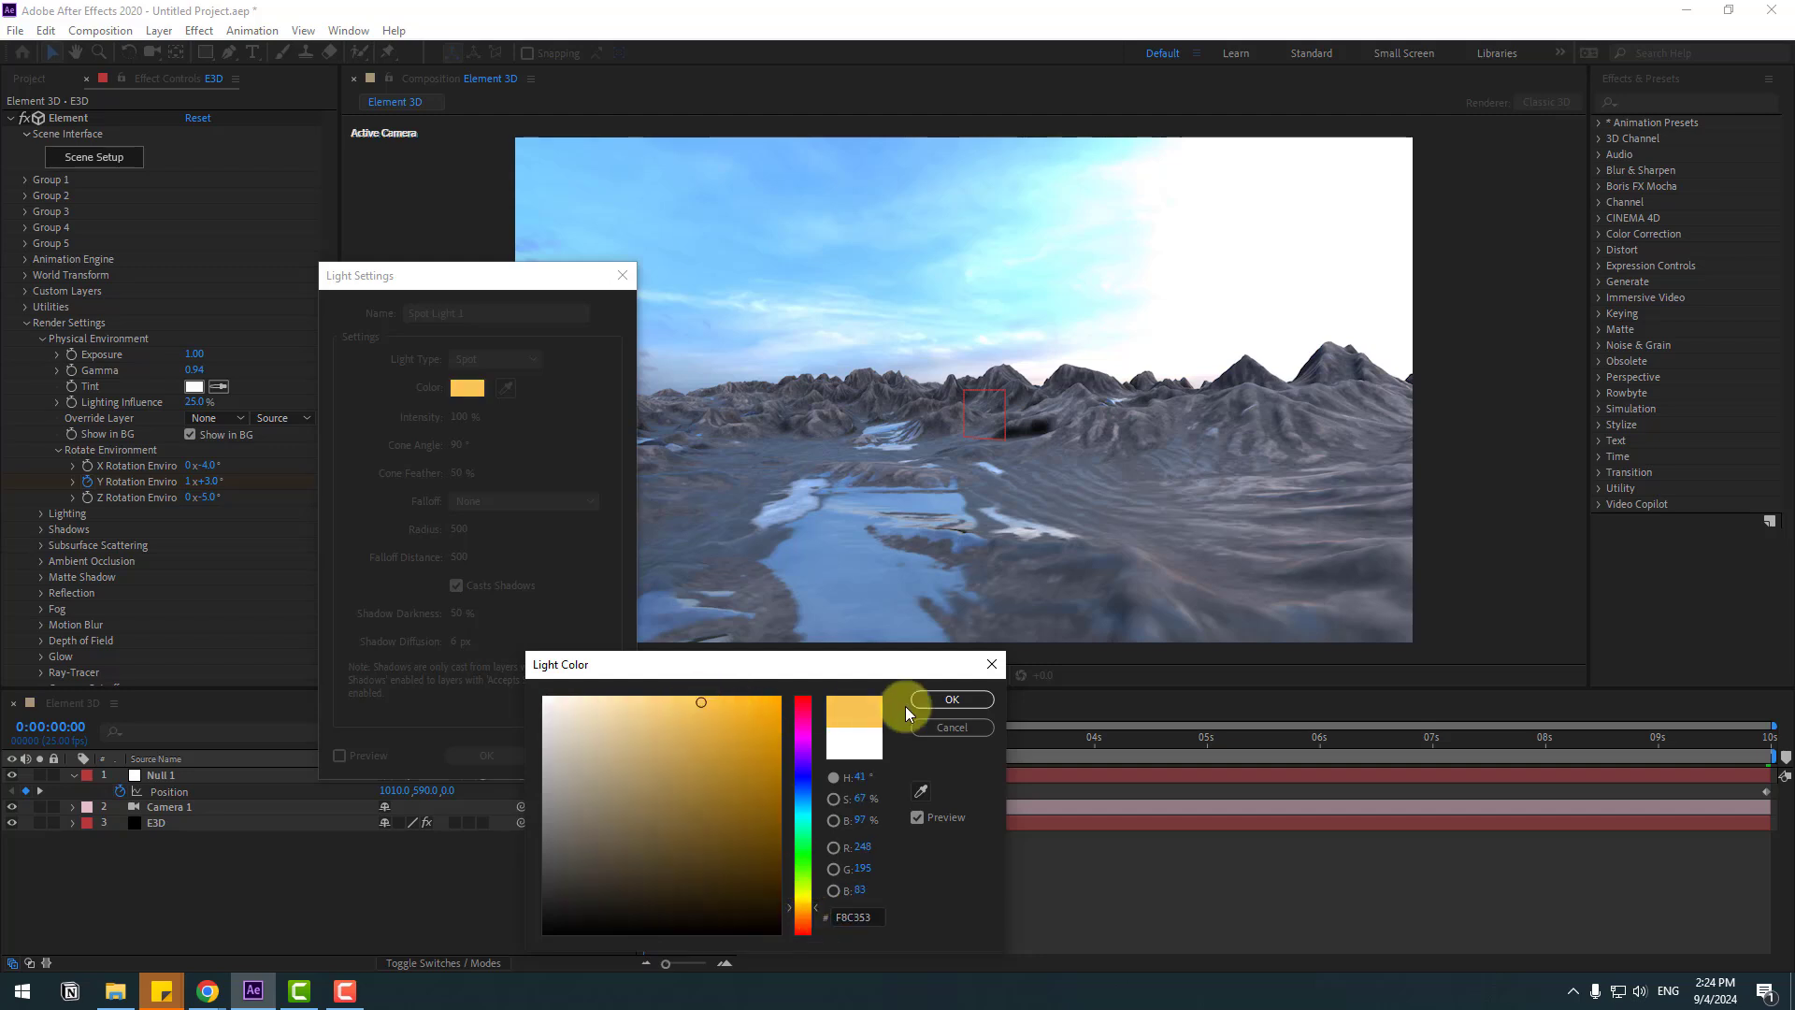
left_click(949, 702)
left_click(496, 757)
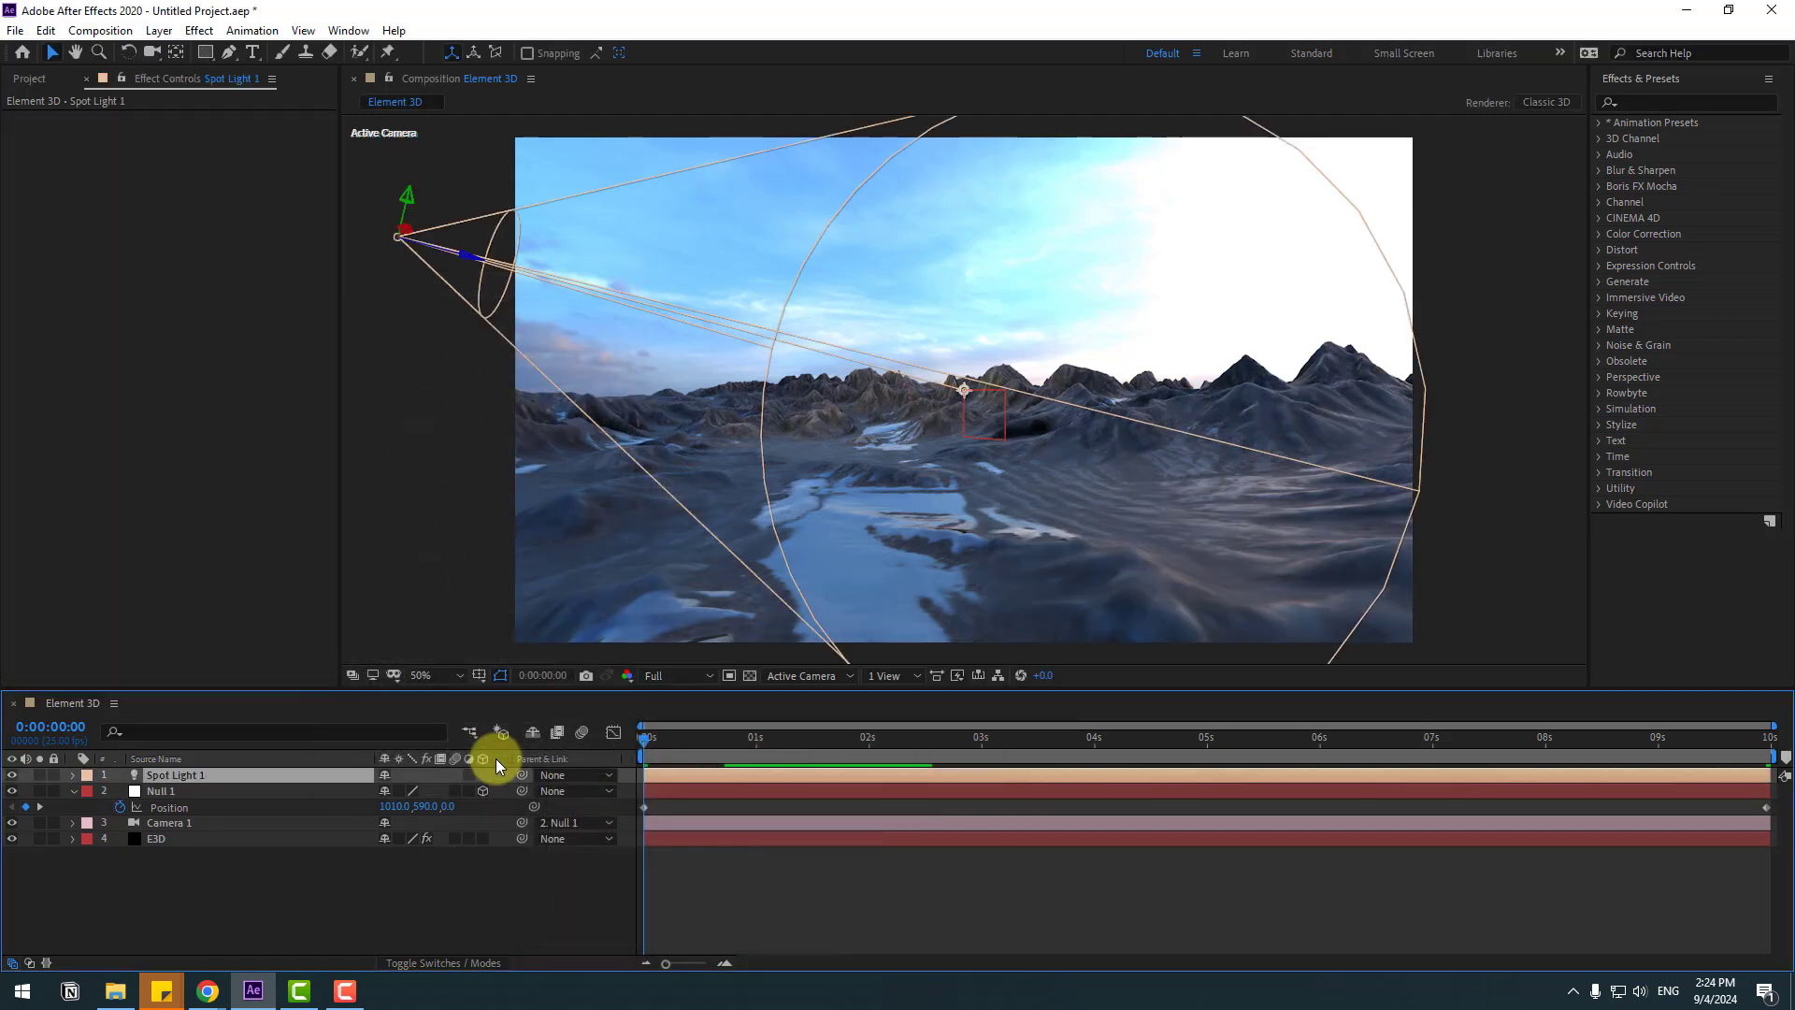
- Raise Spot Light 1 higher and push it back in depth, checking a later frame
left_click_drag(407, 201, 416, 161)
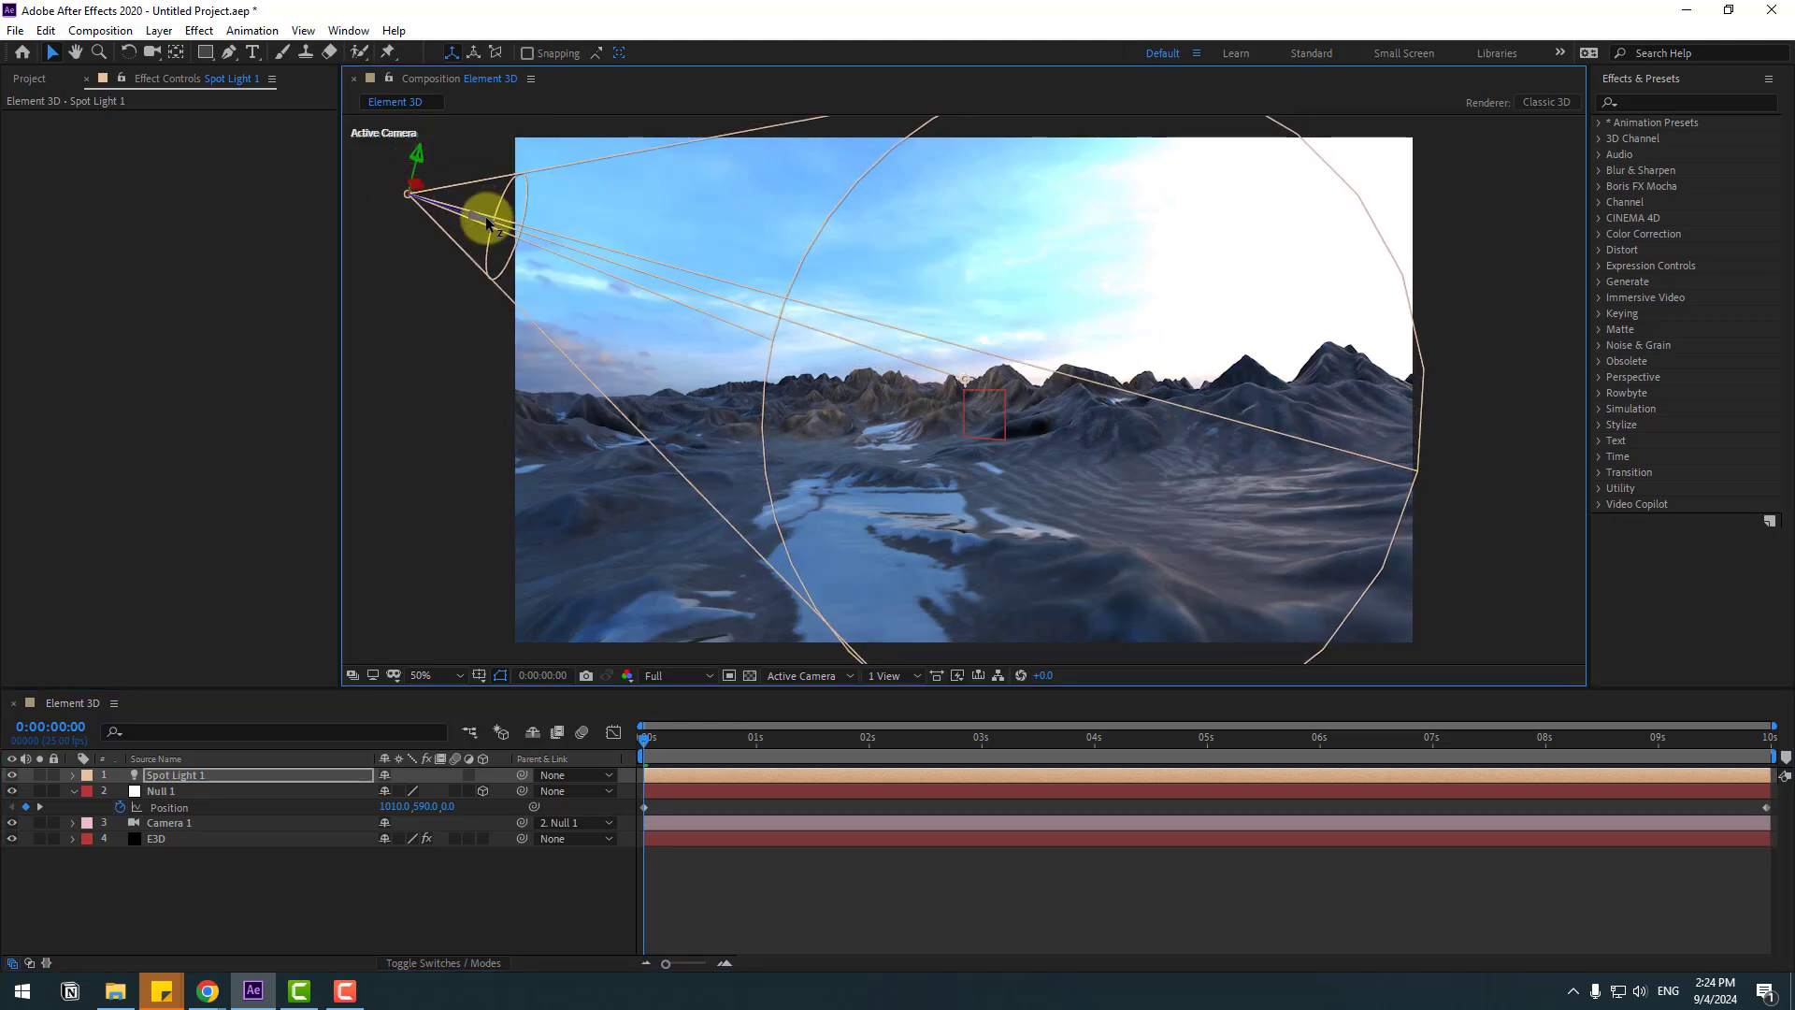
left_click_drag(487, 221, 336, 202)
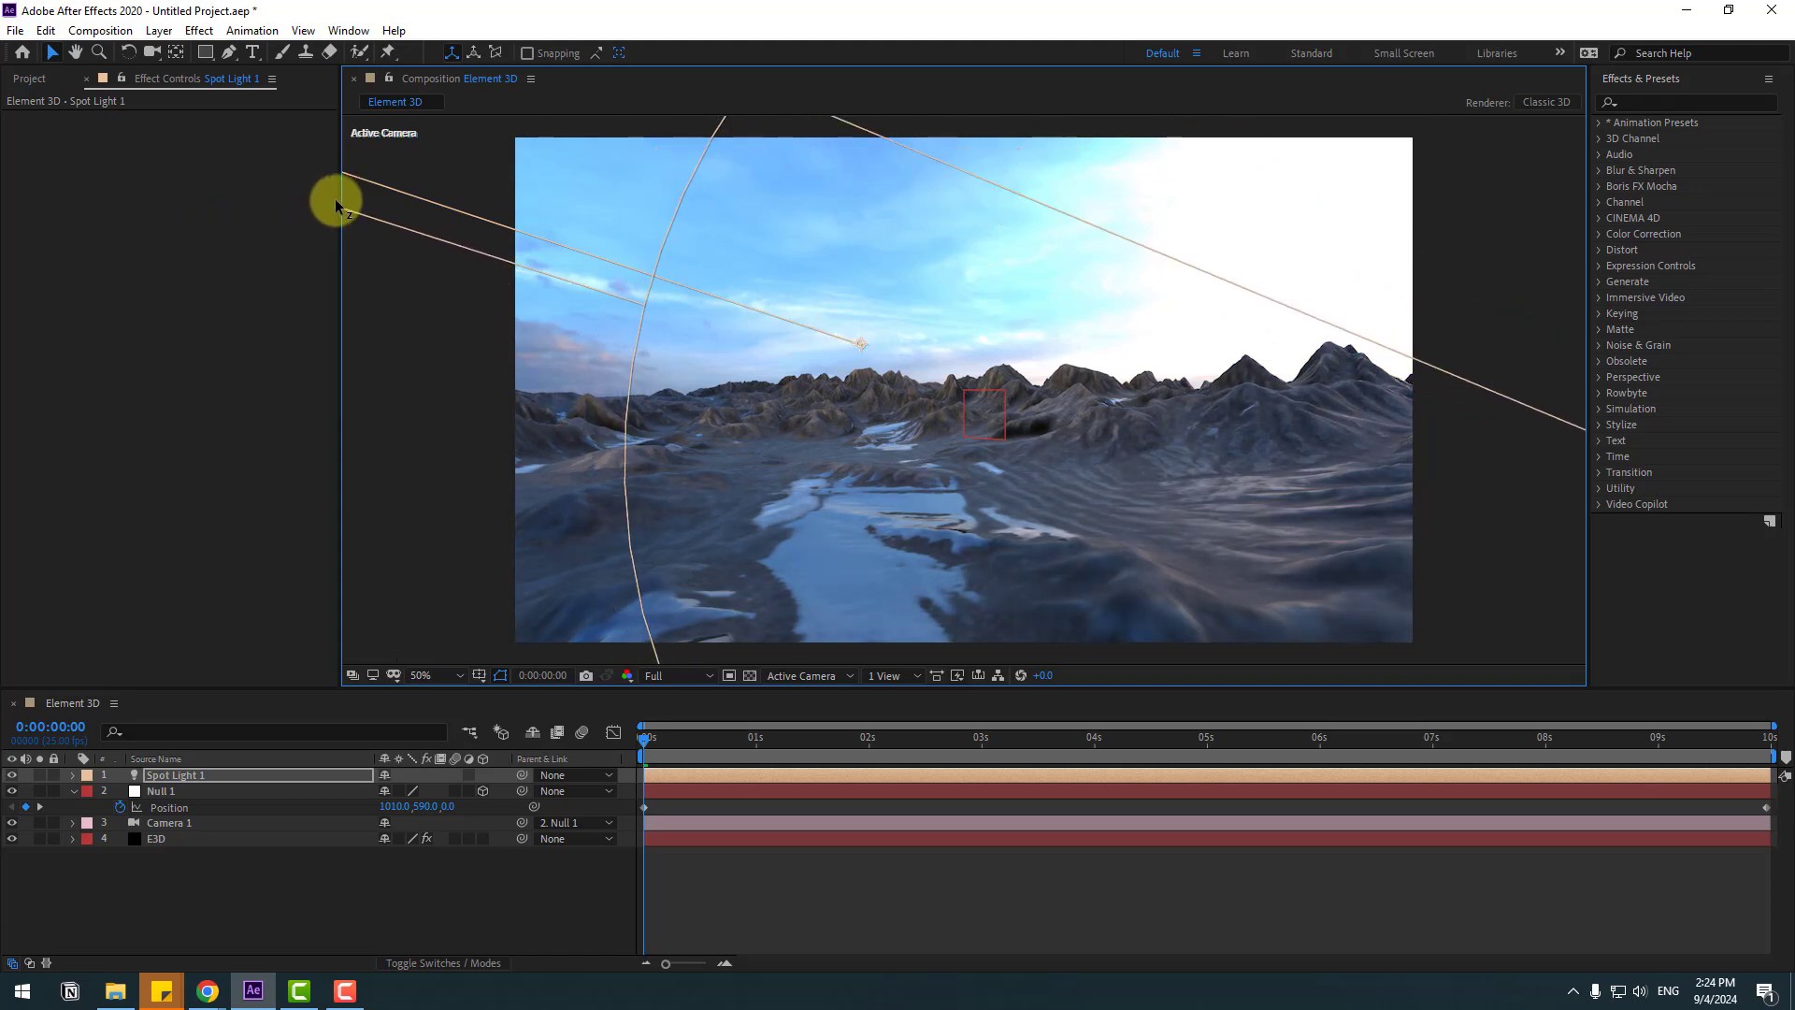
left_click_drag(692, 736, 105, 861)
- Enable shadows in the E3D layer's Render Settings and set Shadow Mode to Ray-Traced
left_click(154, 838)
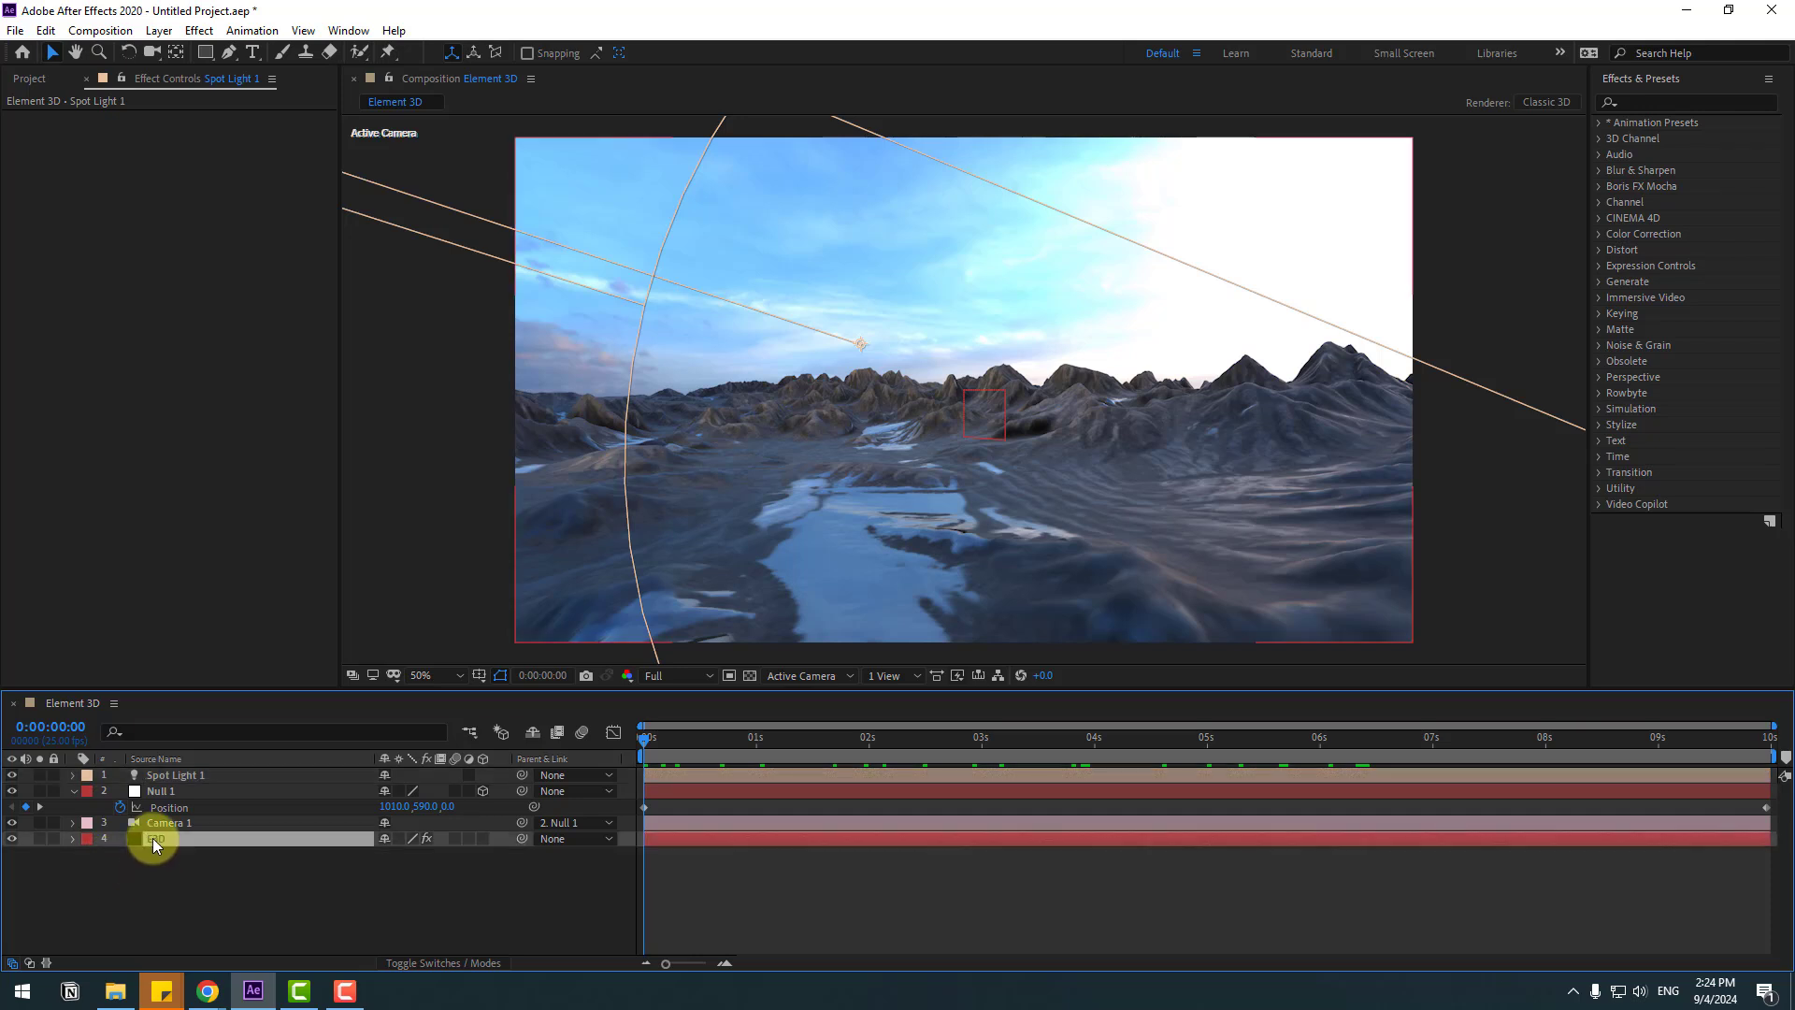
left_click(40, 529)
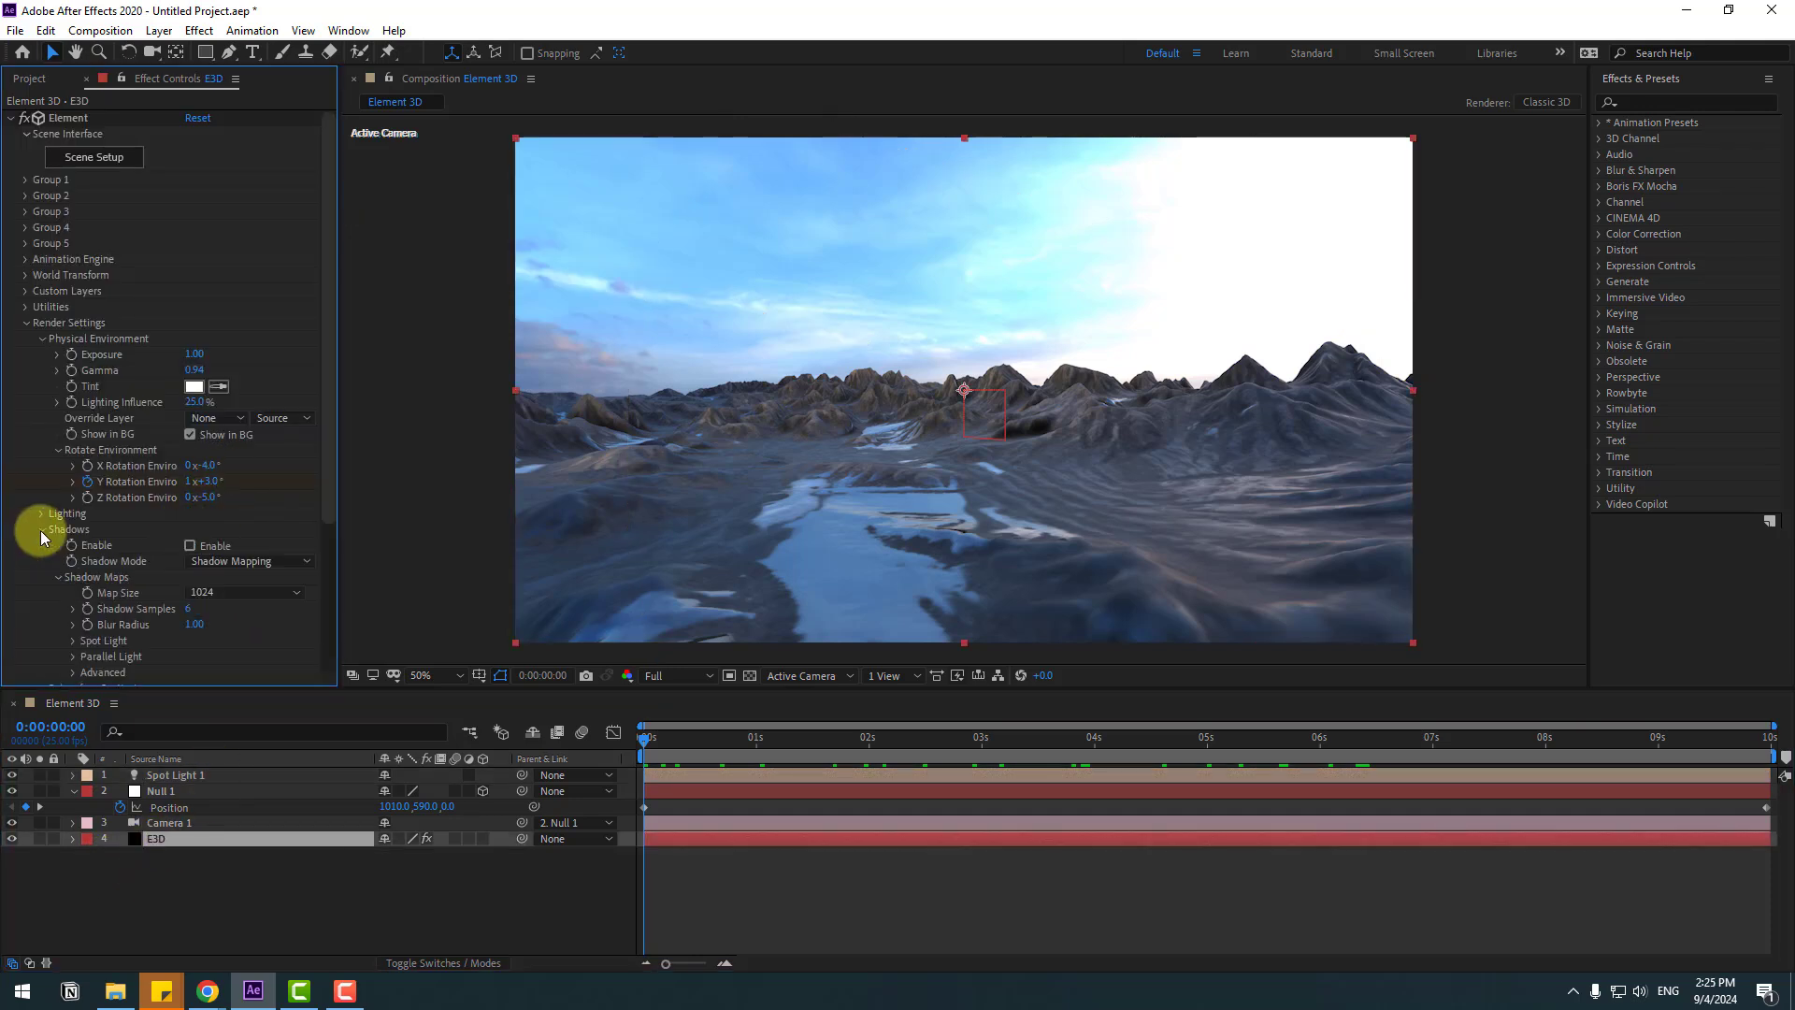
left_click(188, 547)
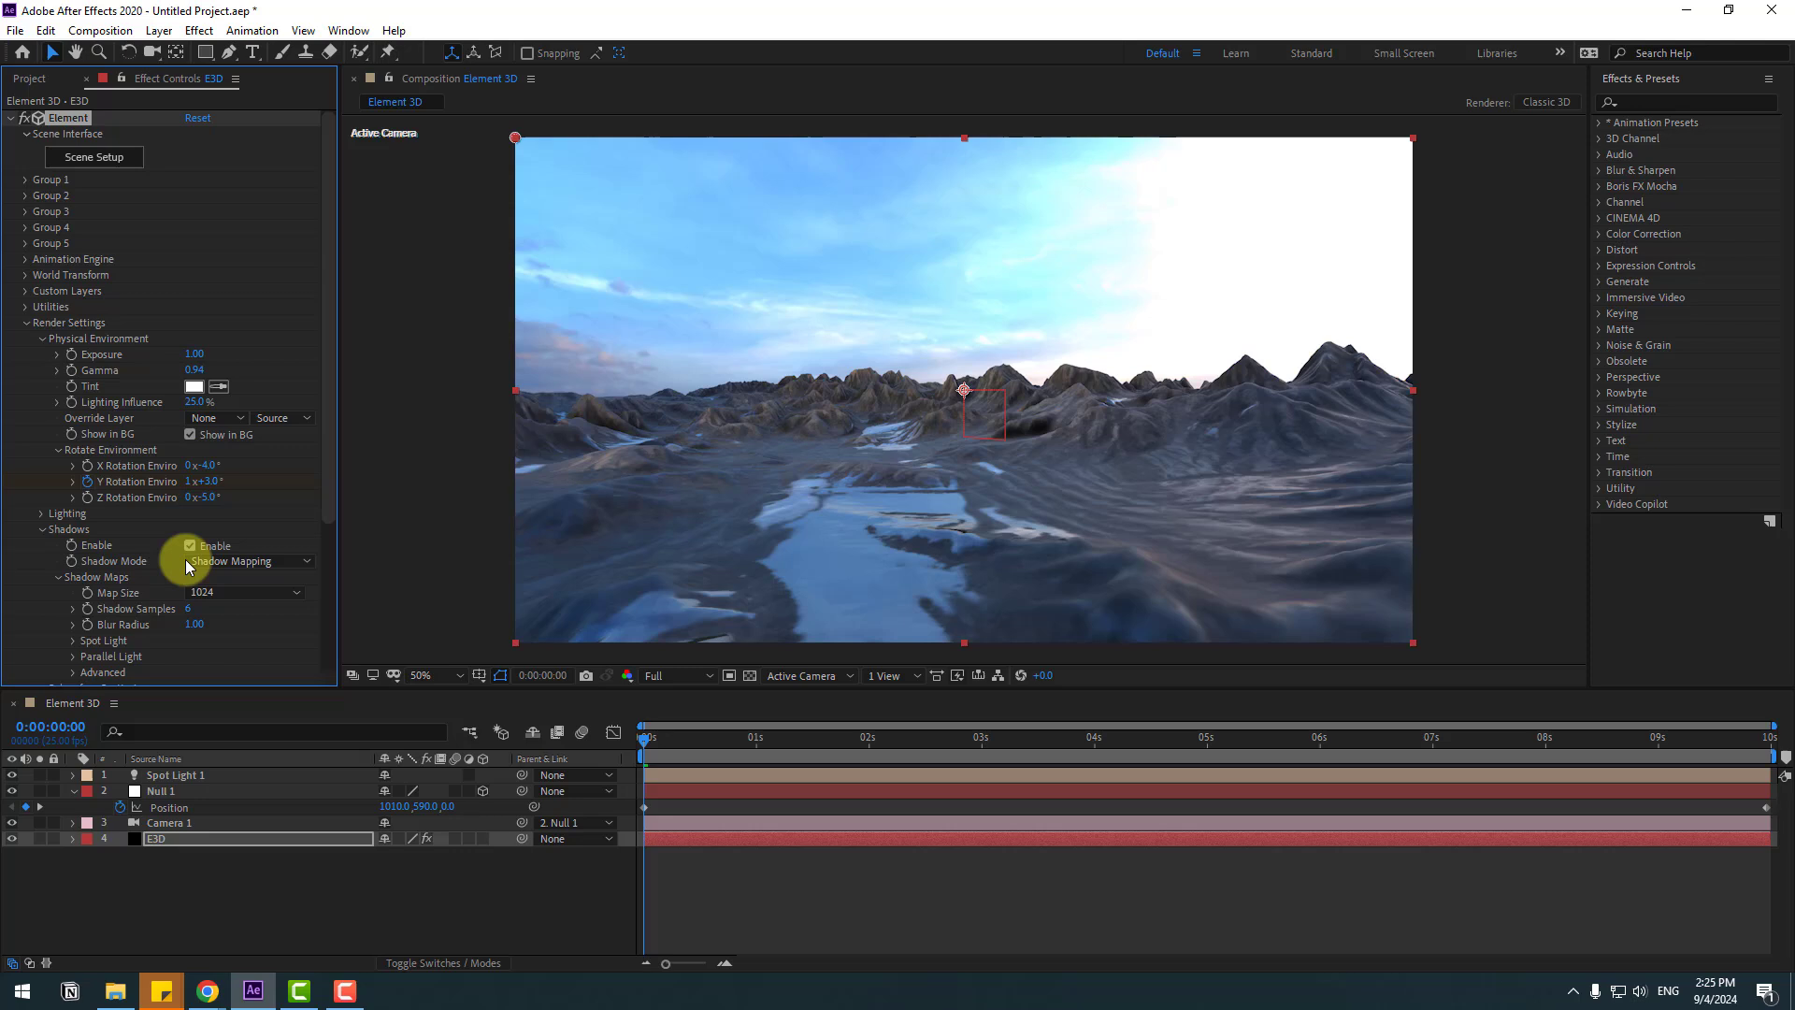
left_click(189, 562)
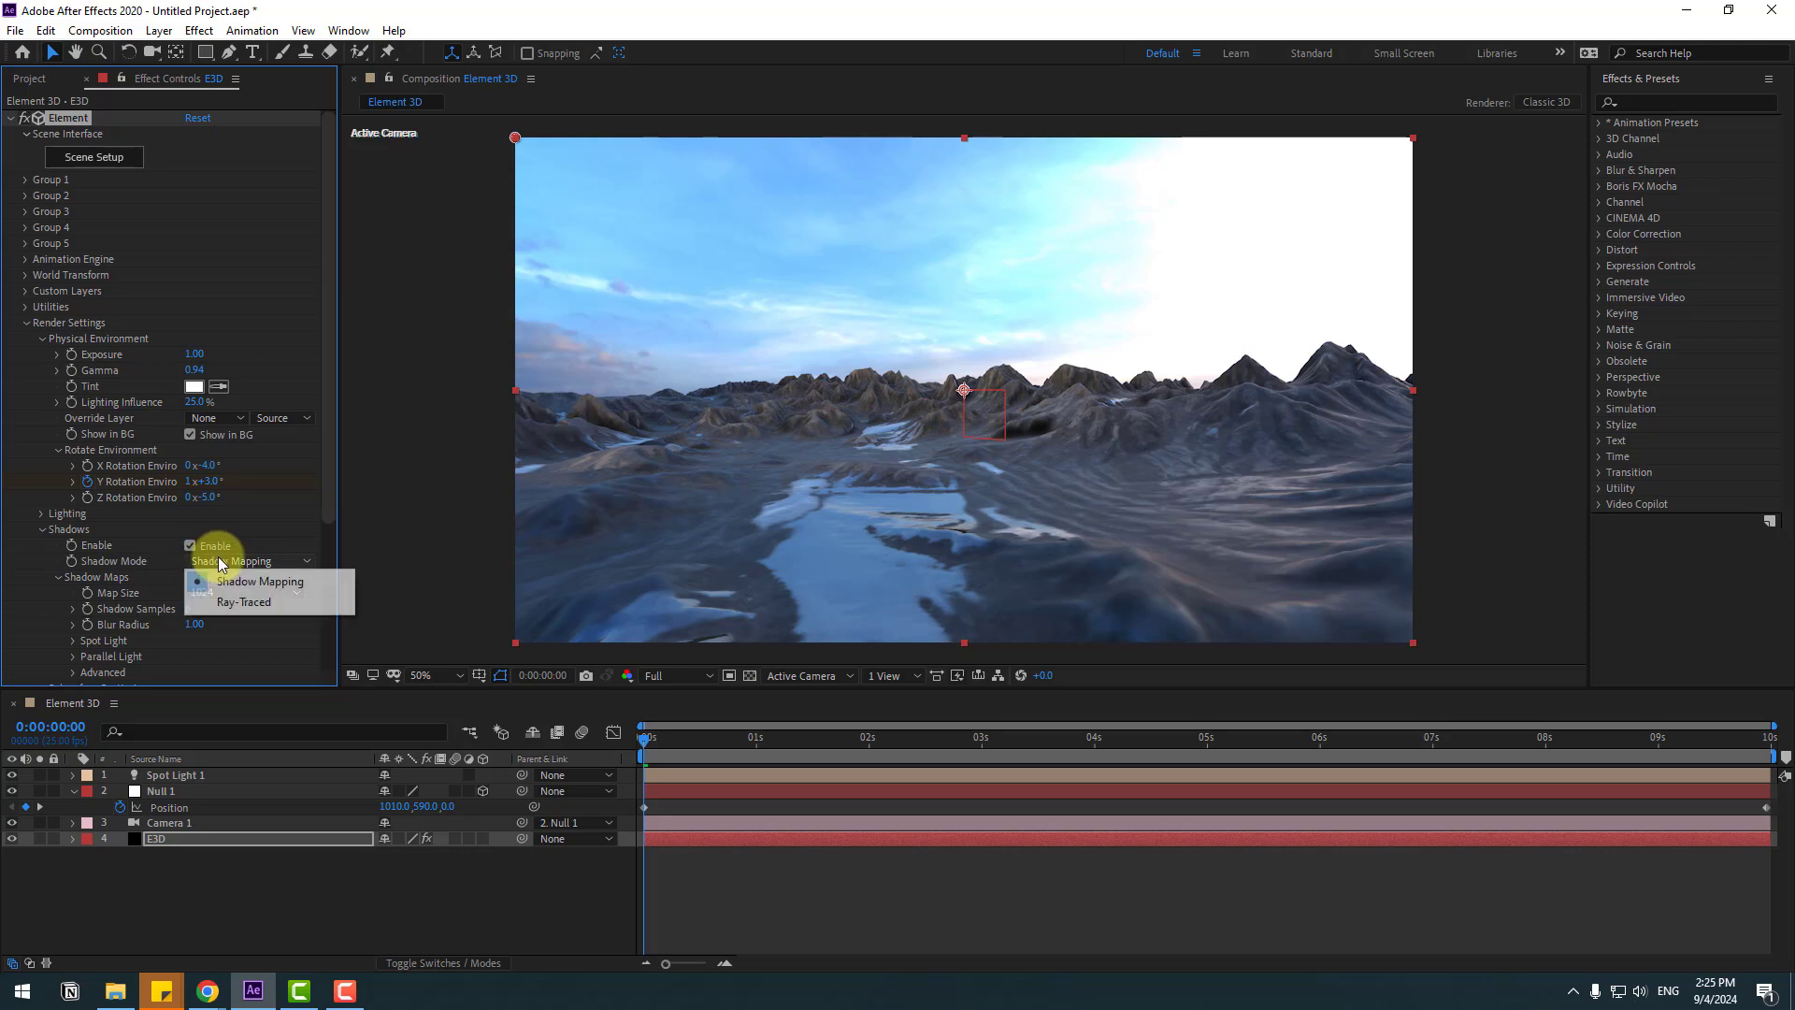
left_click(259, 604)
left_click(42, 530)
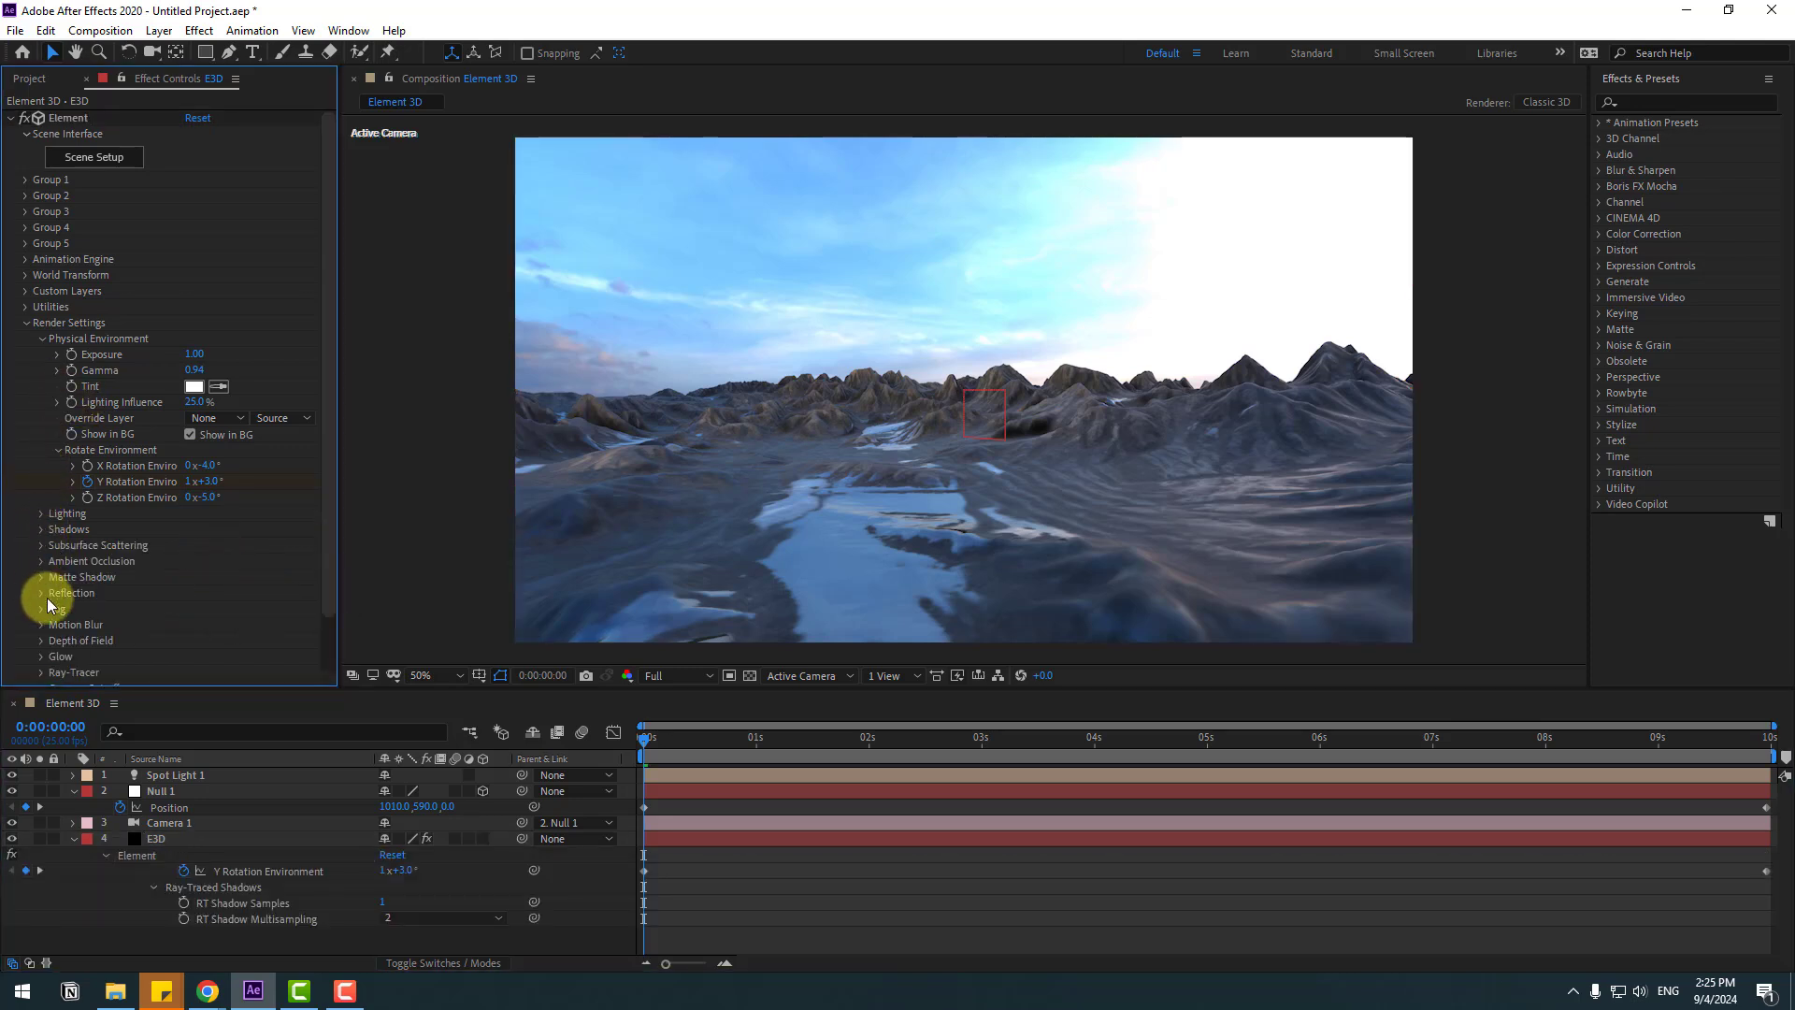
- Enable fog on the Element effect with colour FFFFFF
left_click(41, 612)
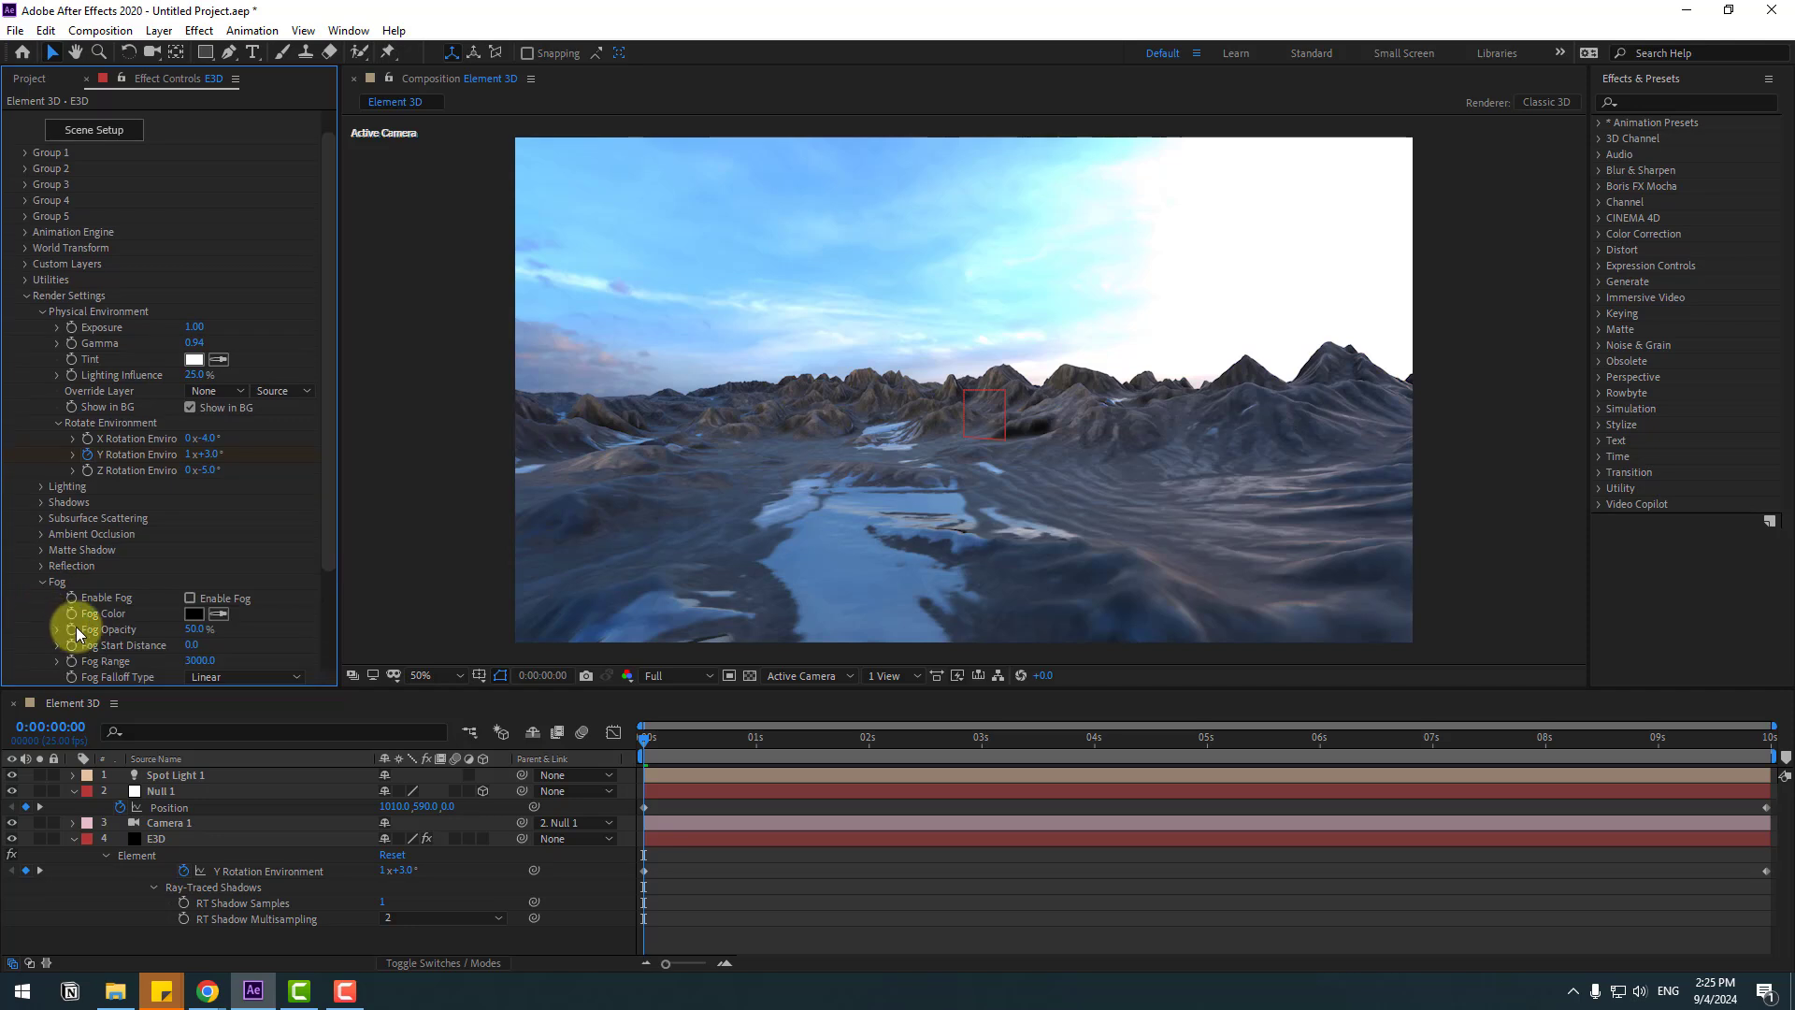
left_click(191, 600)
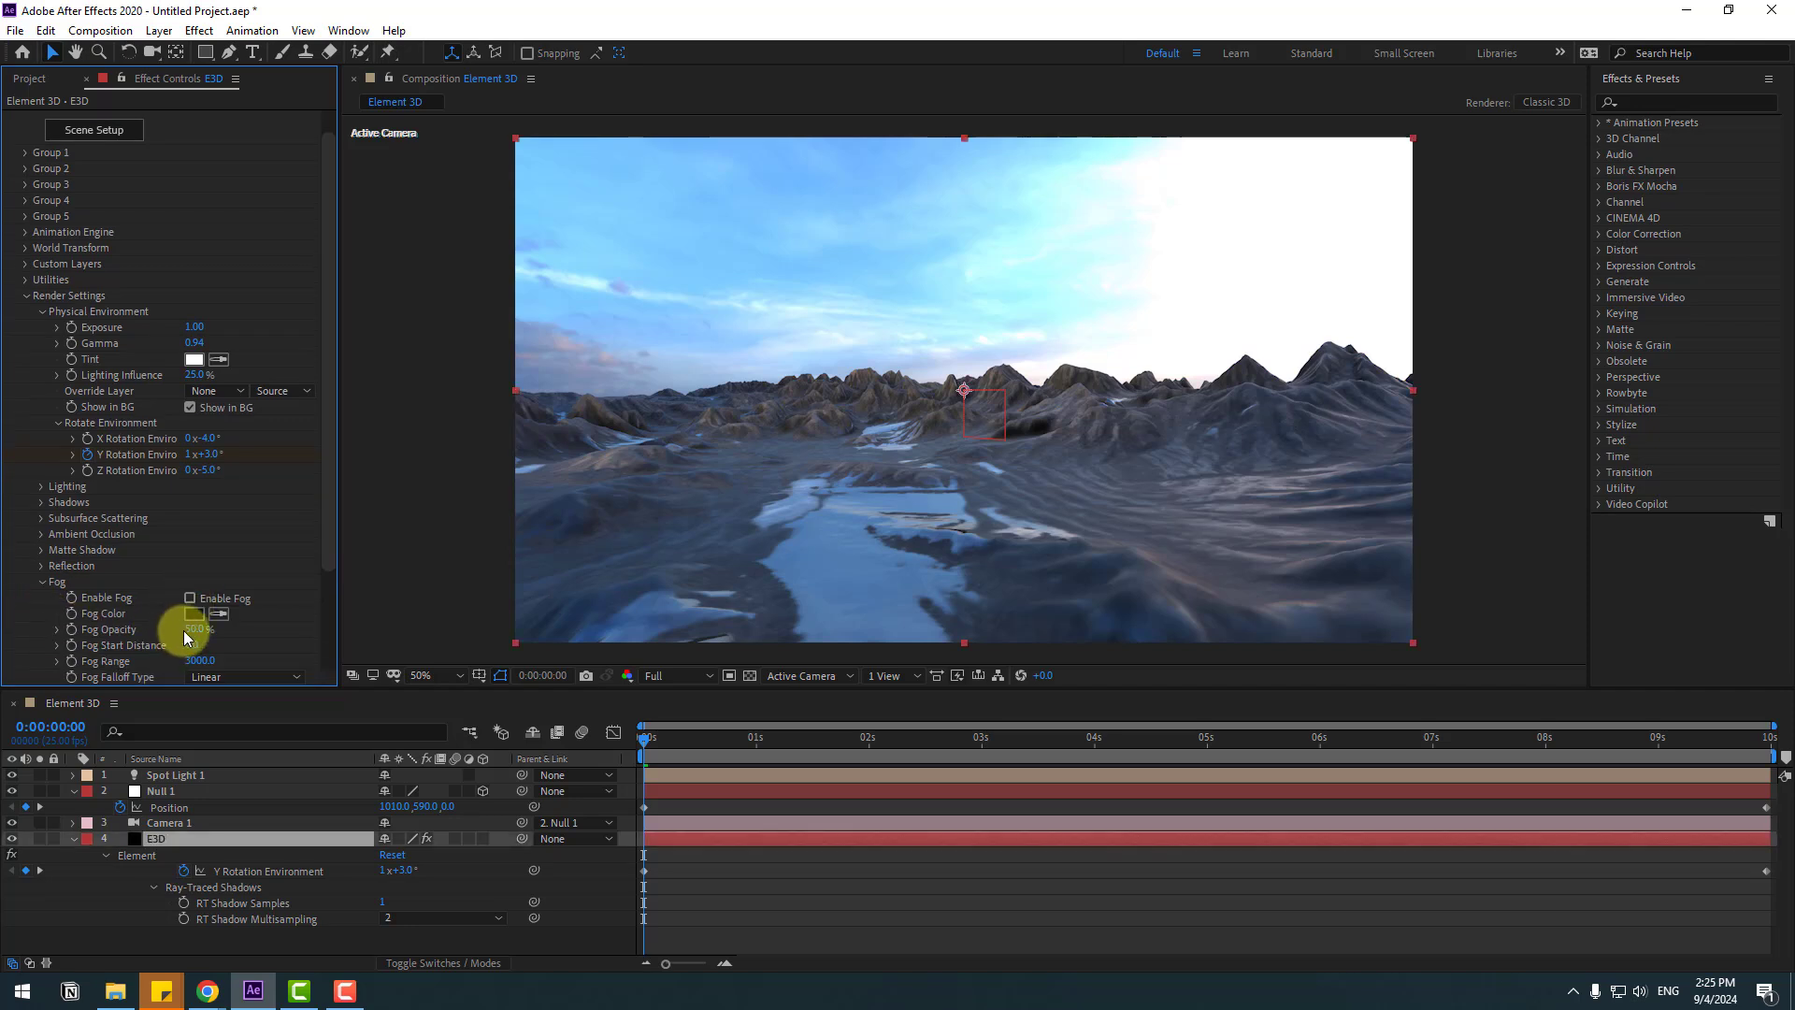
left_click(191, 599)
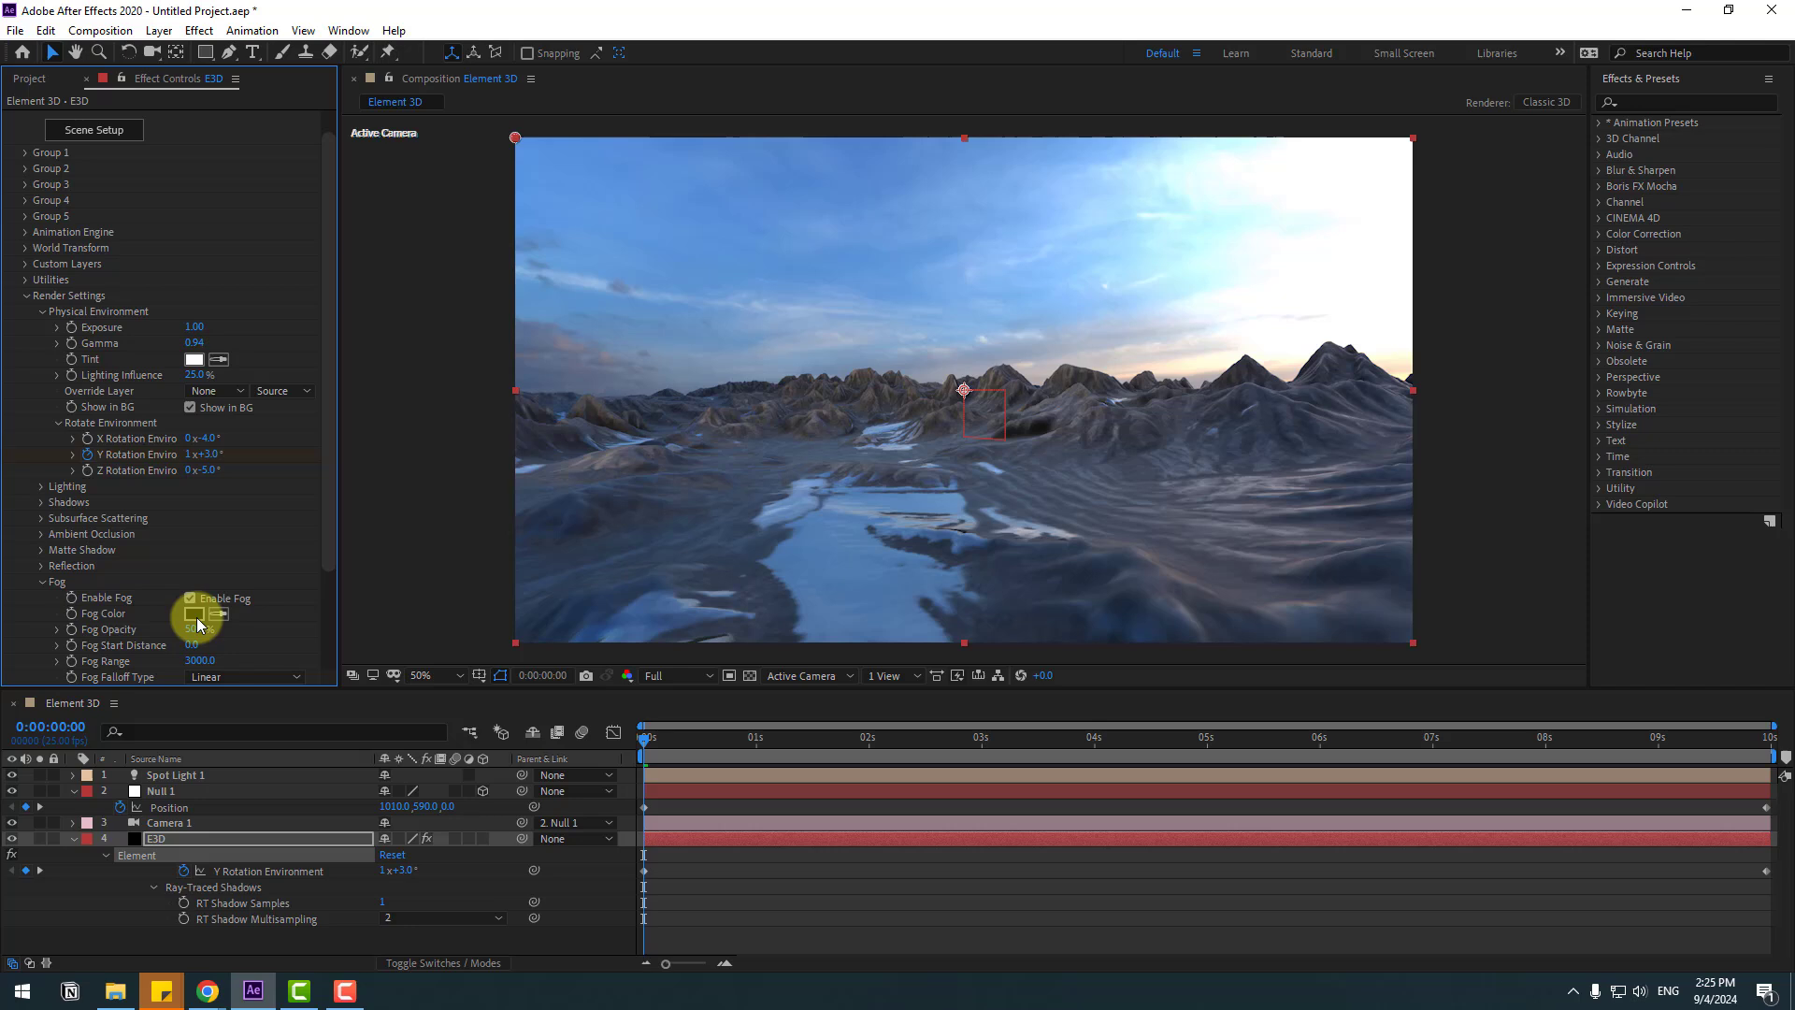
left_click(194, 614)
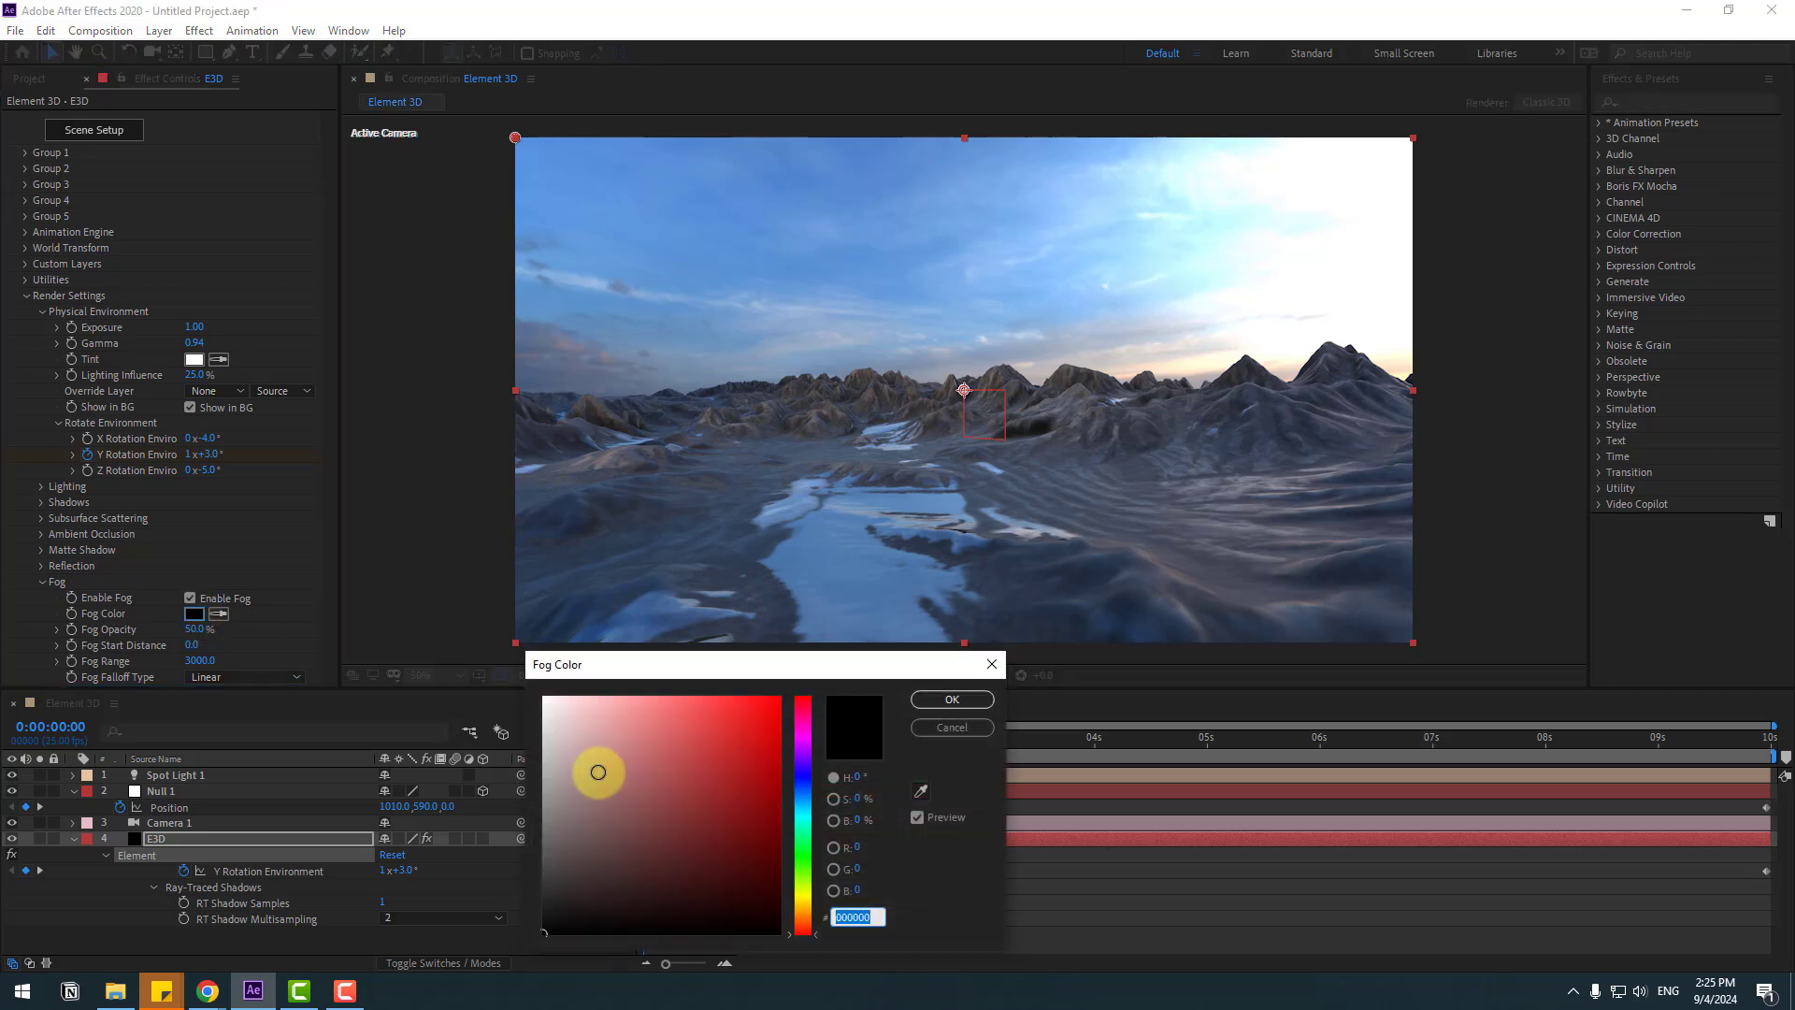
left_click_drag(592, 761, 468, 691)
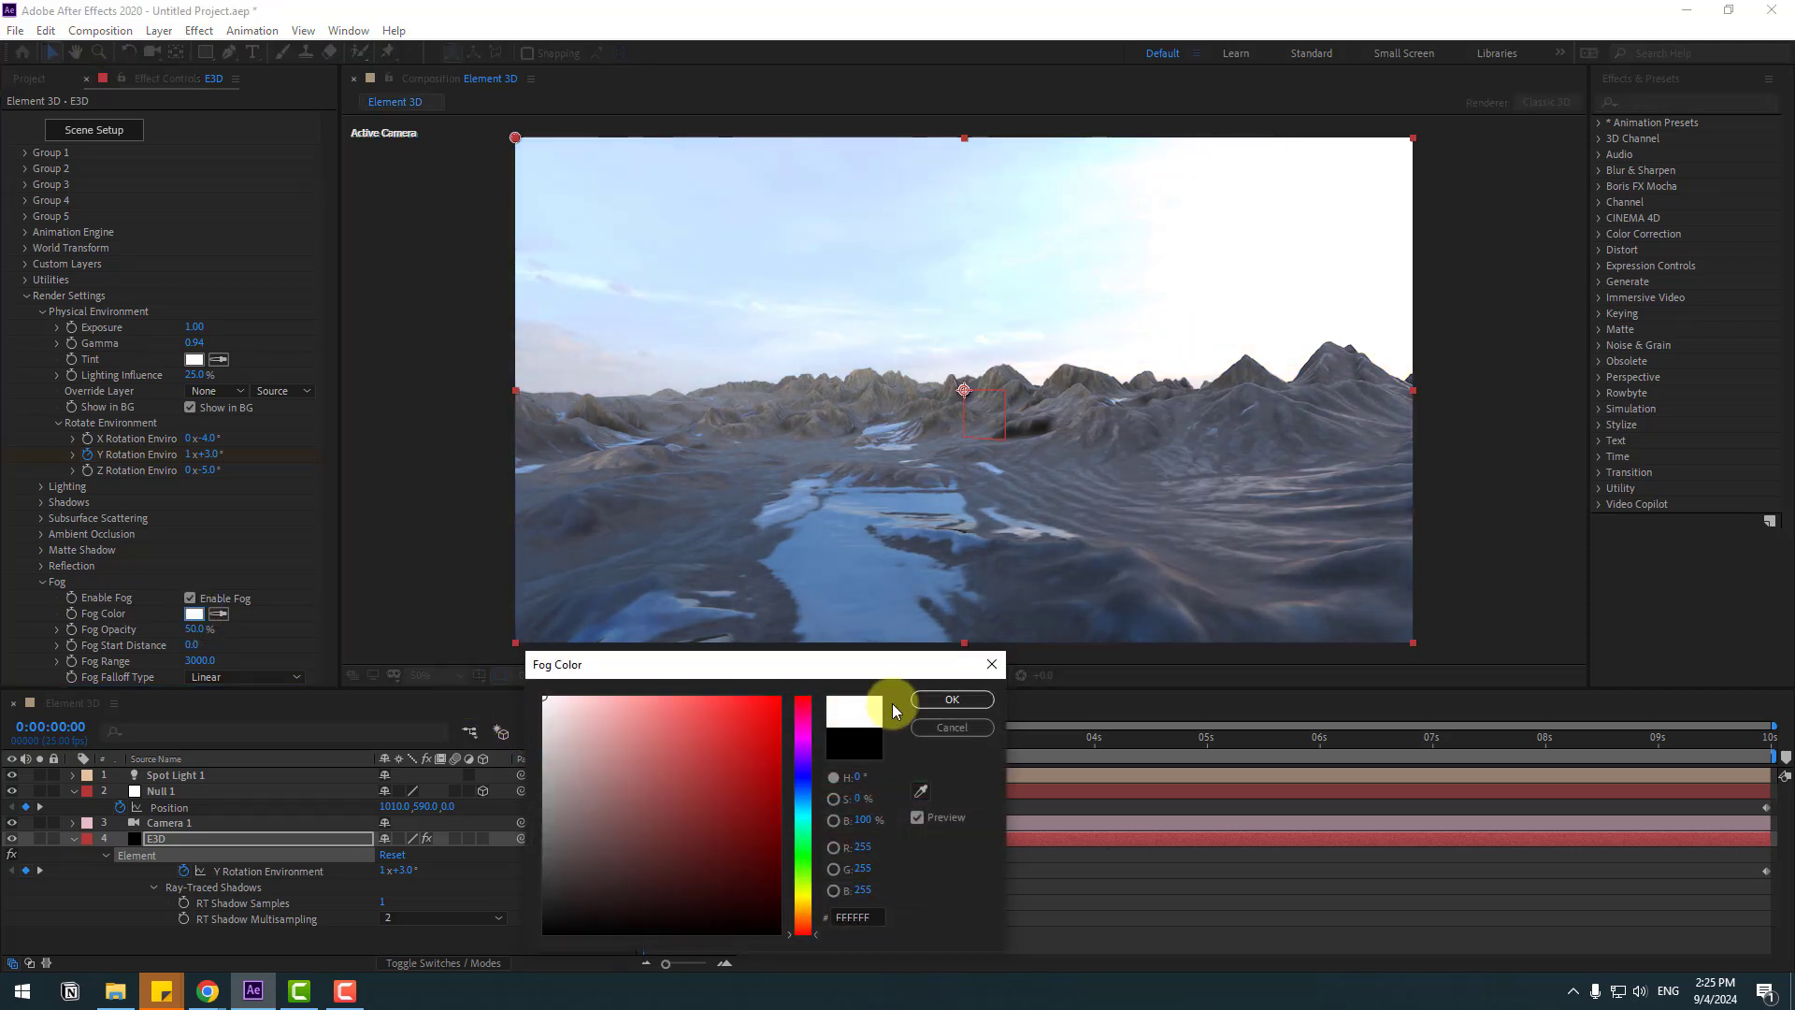
left_click(973, 703)
- Set fog start distance to 220 and range to 470, checking a later frame
scroll(218, 543, "down", 1)
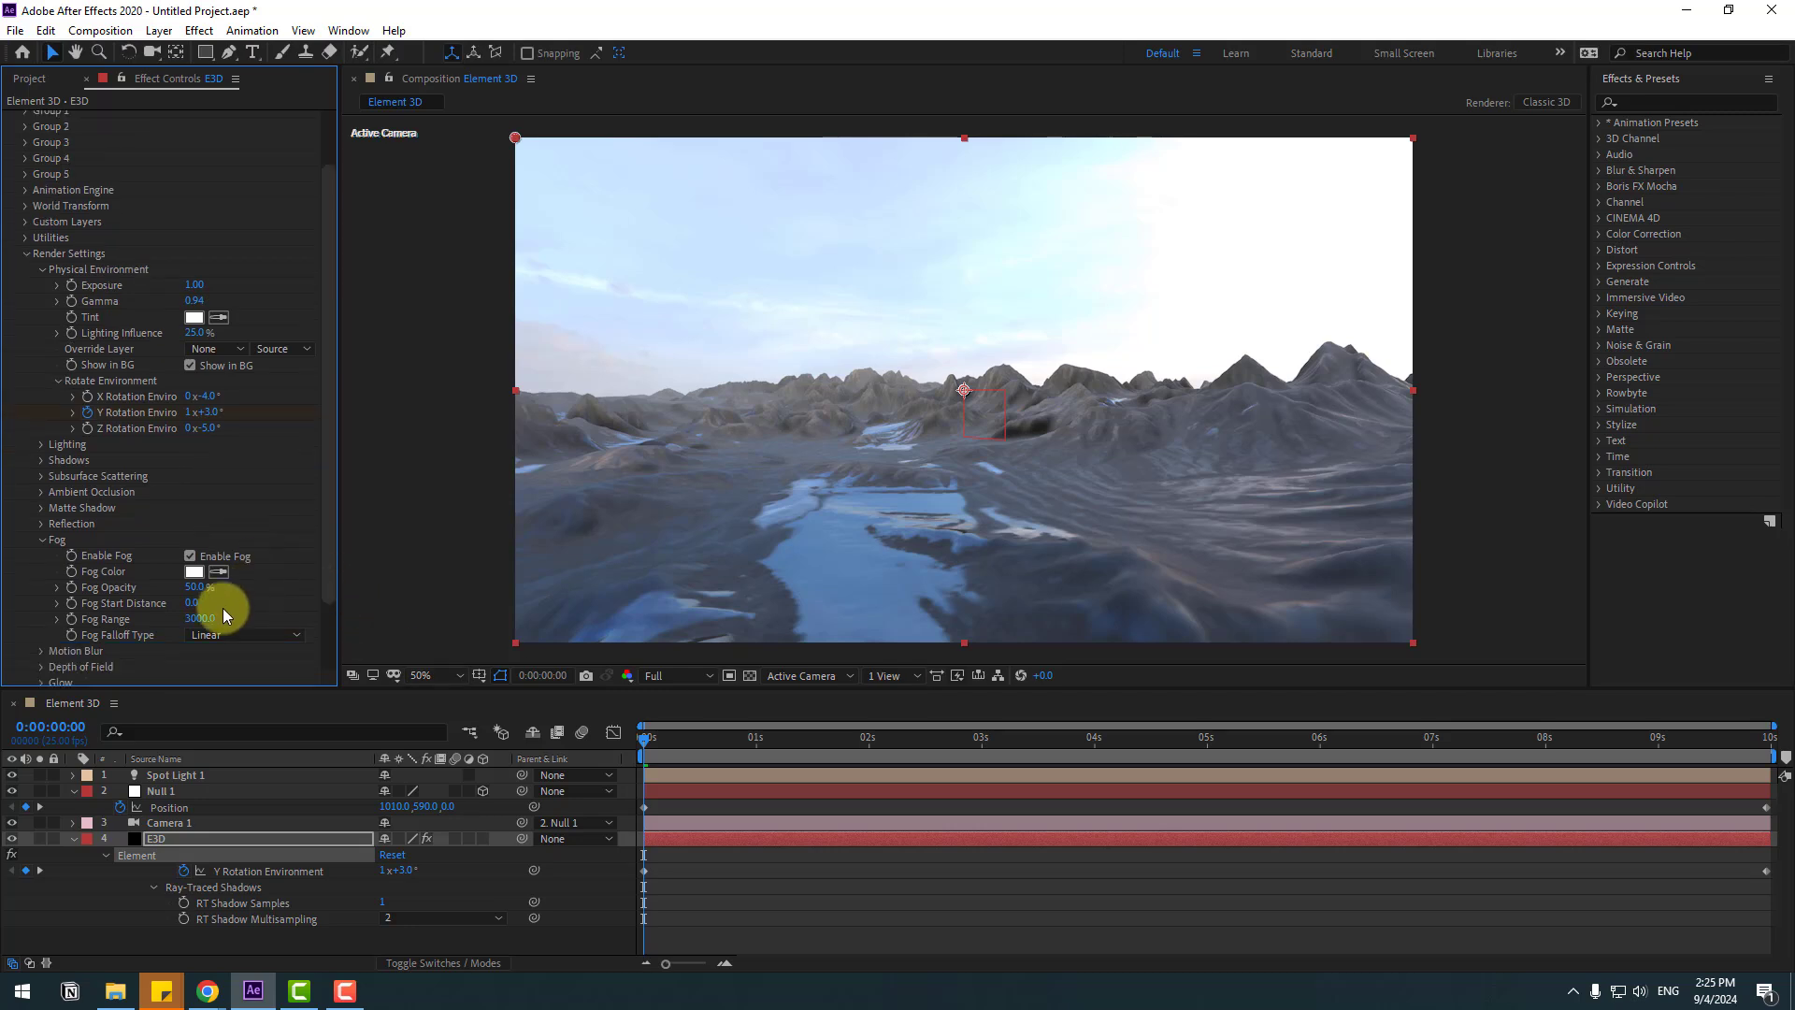
mouse_move(204, 602)
left_mouse_down()
mouse_move(256, 601)
mouse_move(191, 599)
mouse_move(197, 624)
mouse_move(188, 601)
mouse_move(269, 601)
mouse_move(2, 601)
mouse_move(208, 617)
mouse_move(181, 592)
mouse_move(225, 592)
mouse_move(187, 593)
left_mouse_up()
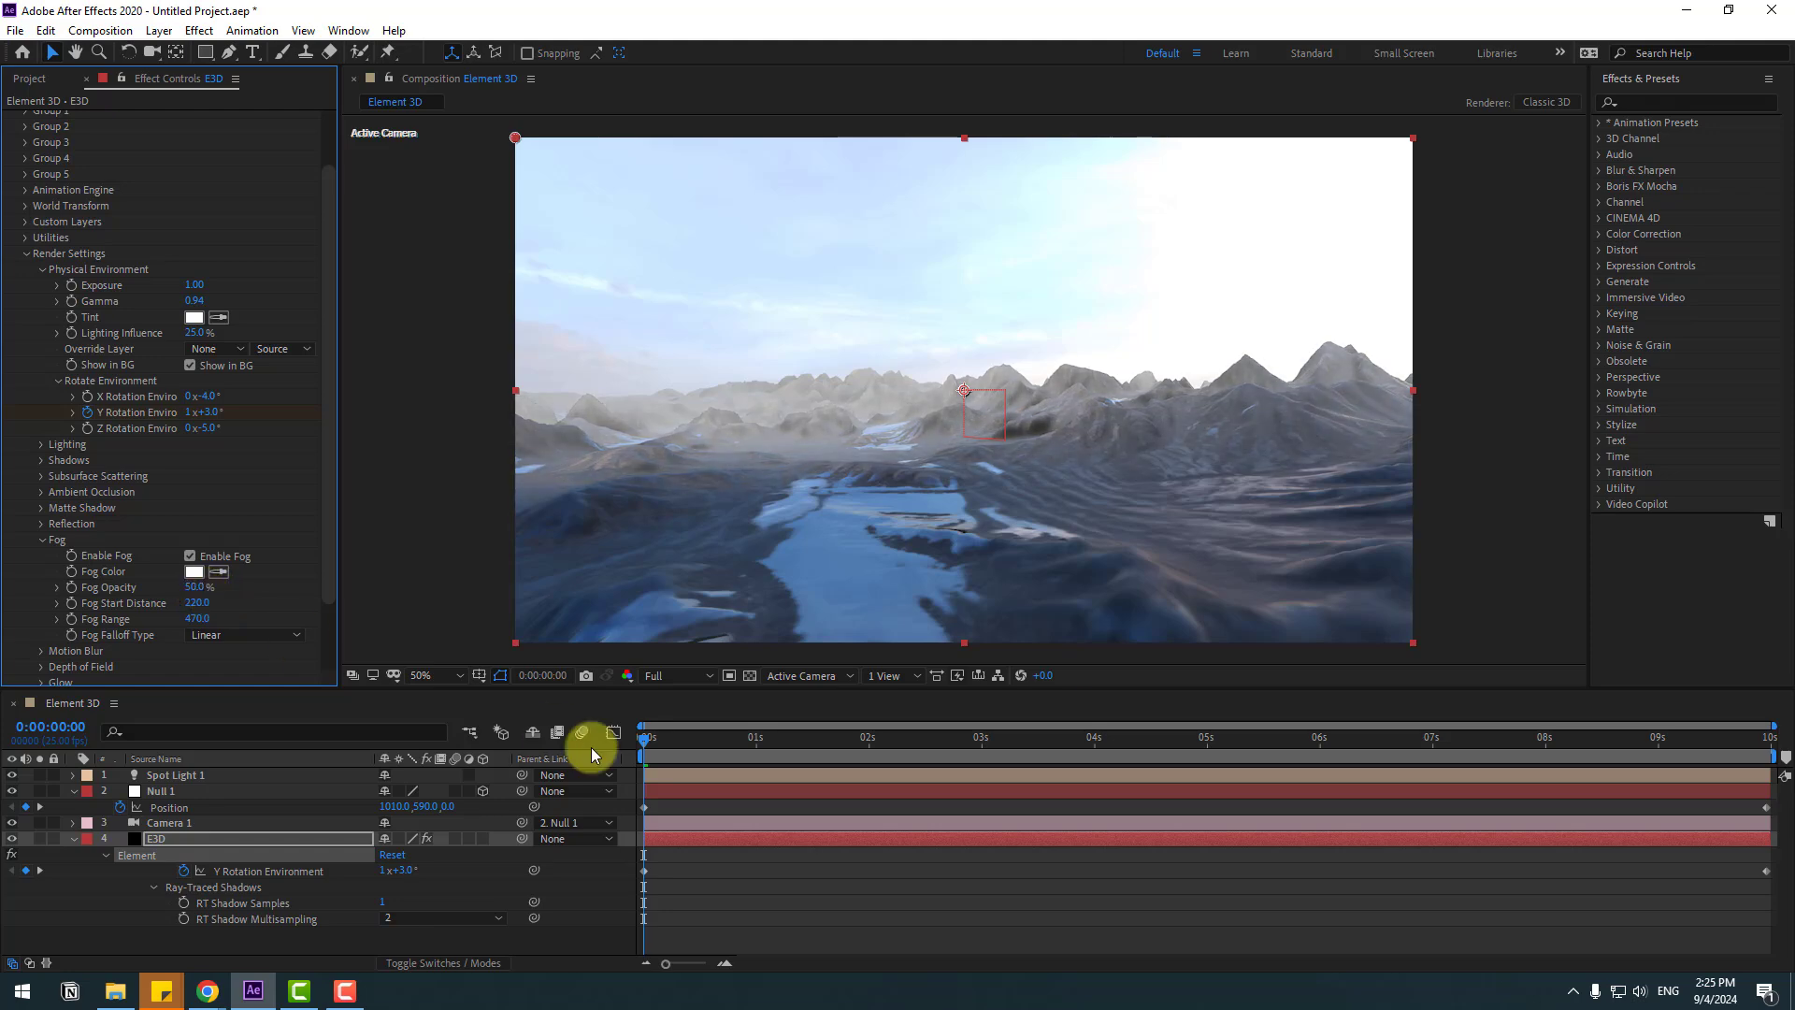
left_click_drag(678, 748, 1153, 738)
- Change the fog colour to grey AFAFAF with start distance 200 and range 560
left_click(1217, 739)
left_click(193, 571)
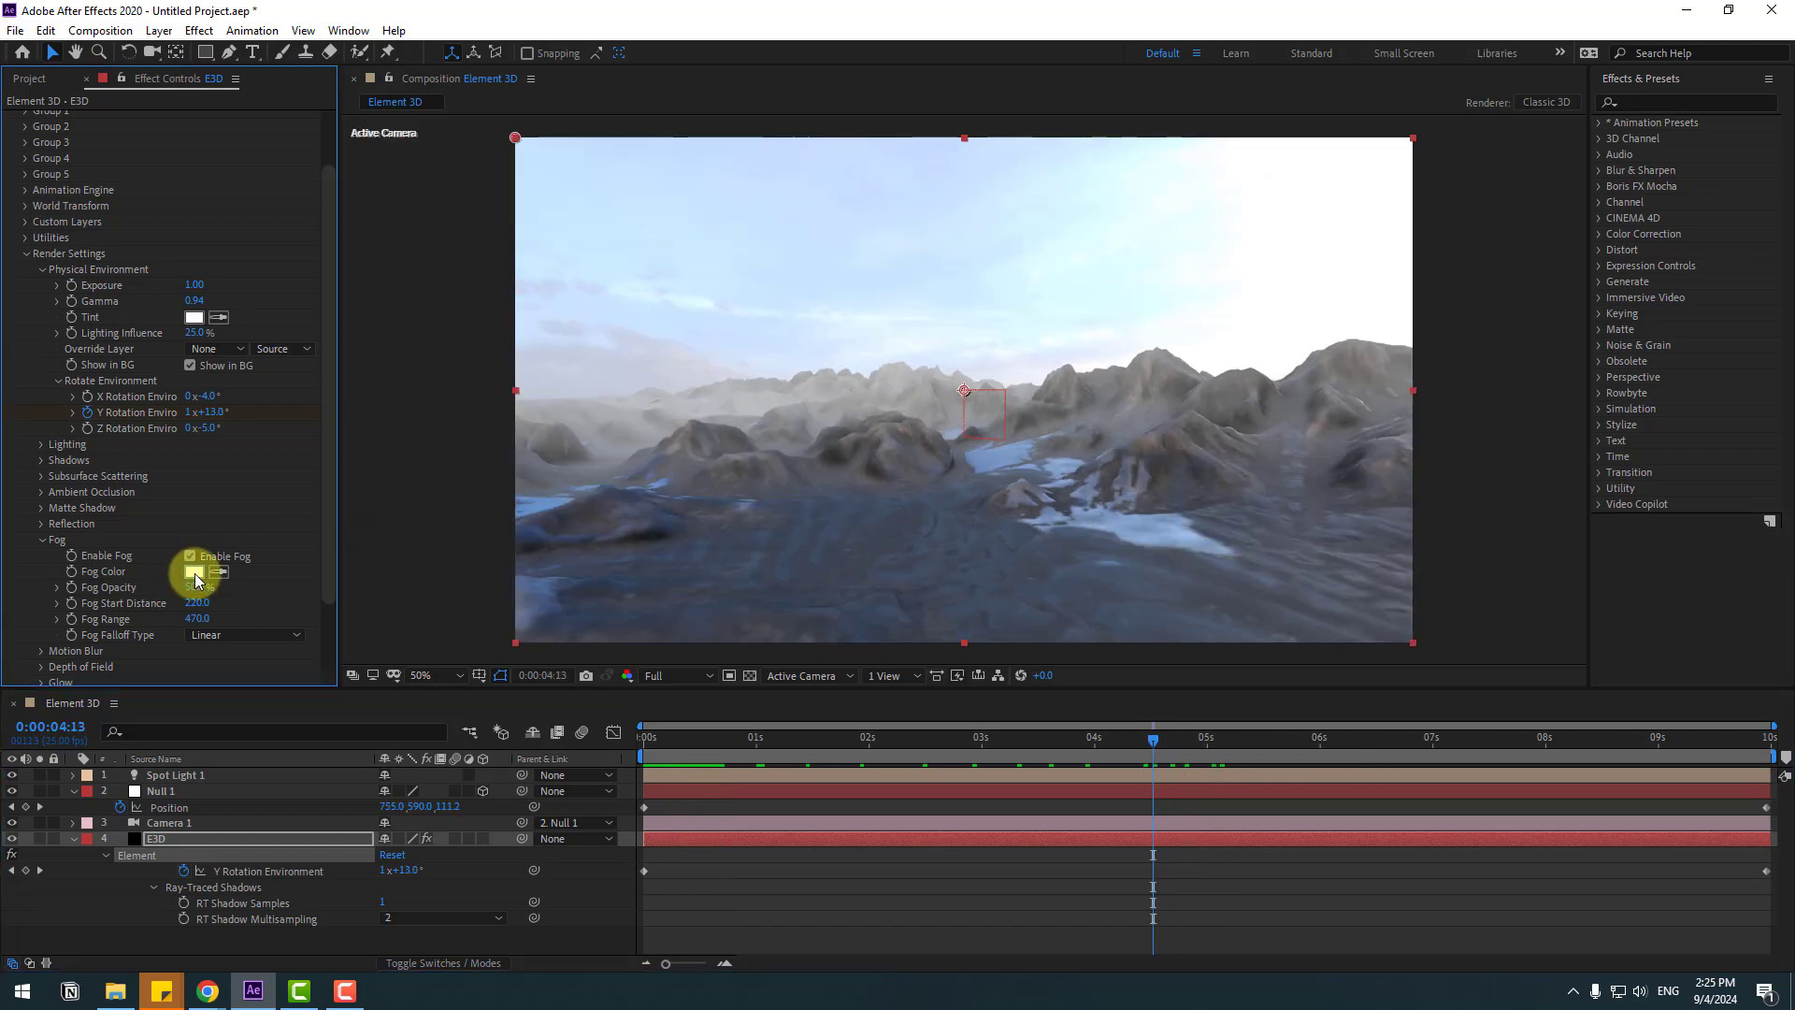
left_click(543, 740)
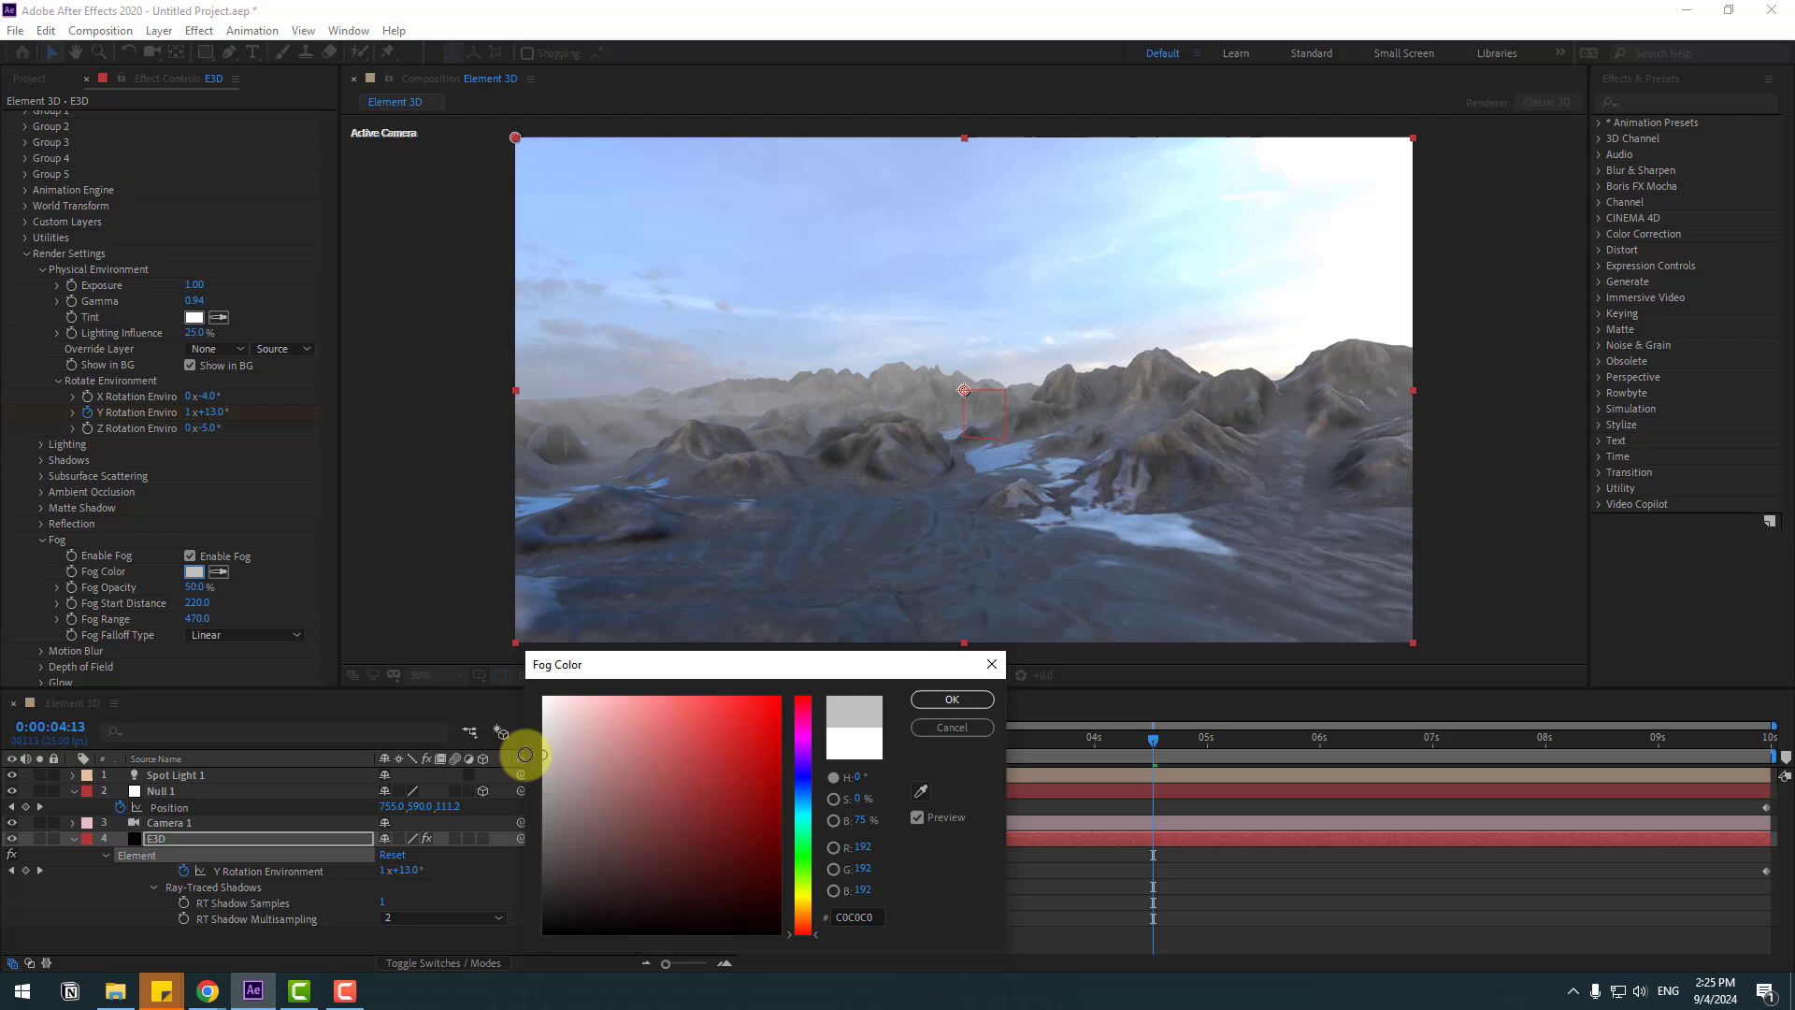
left_click_drag(522, 751, 487, 770)
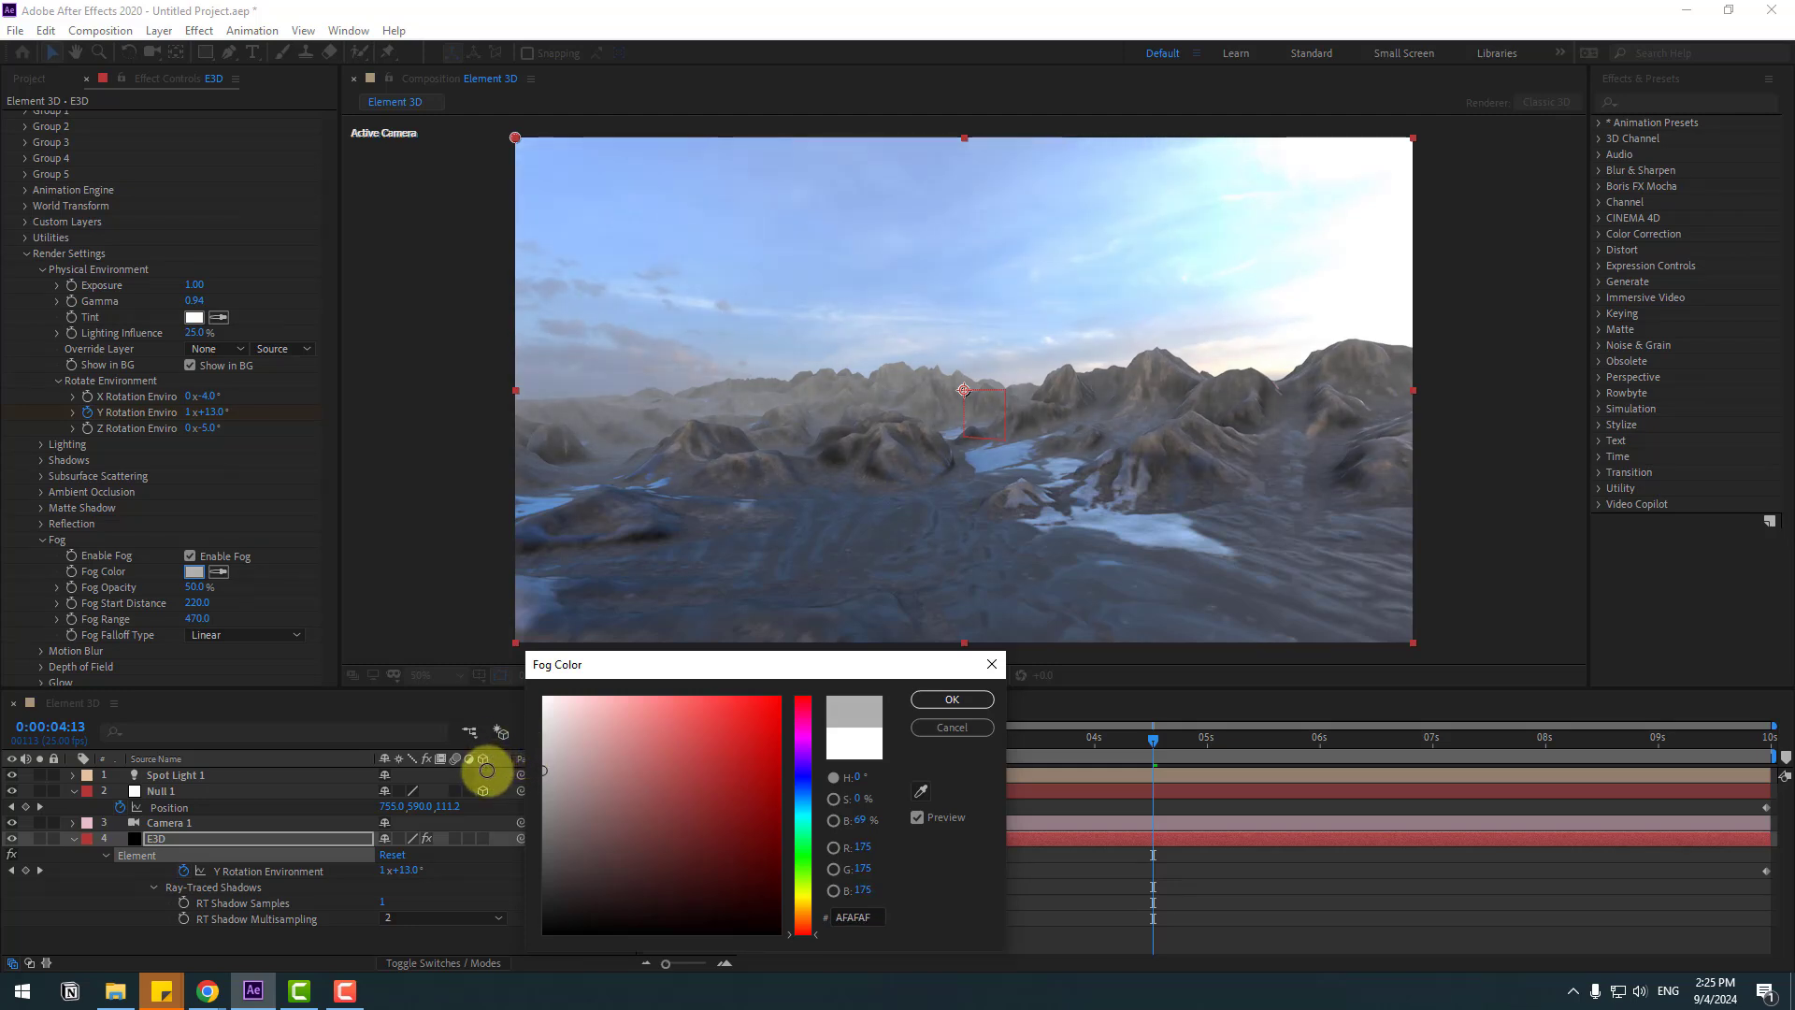
left_click(951, 700)
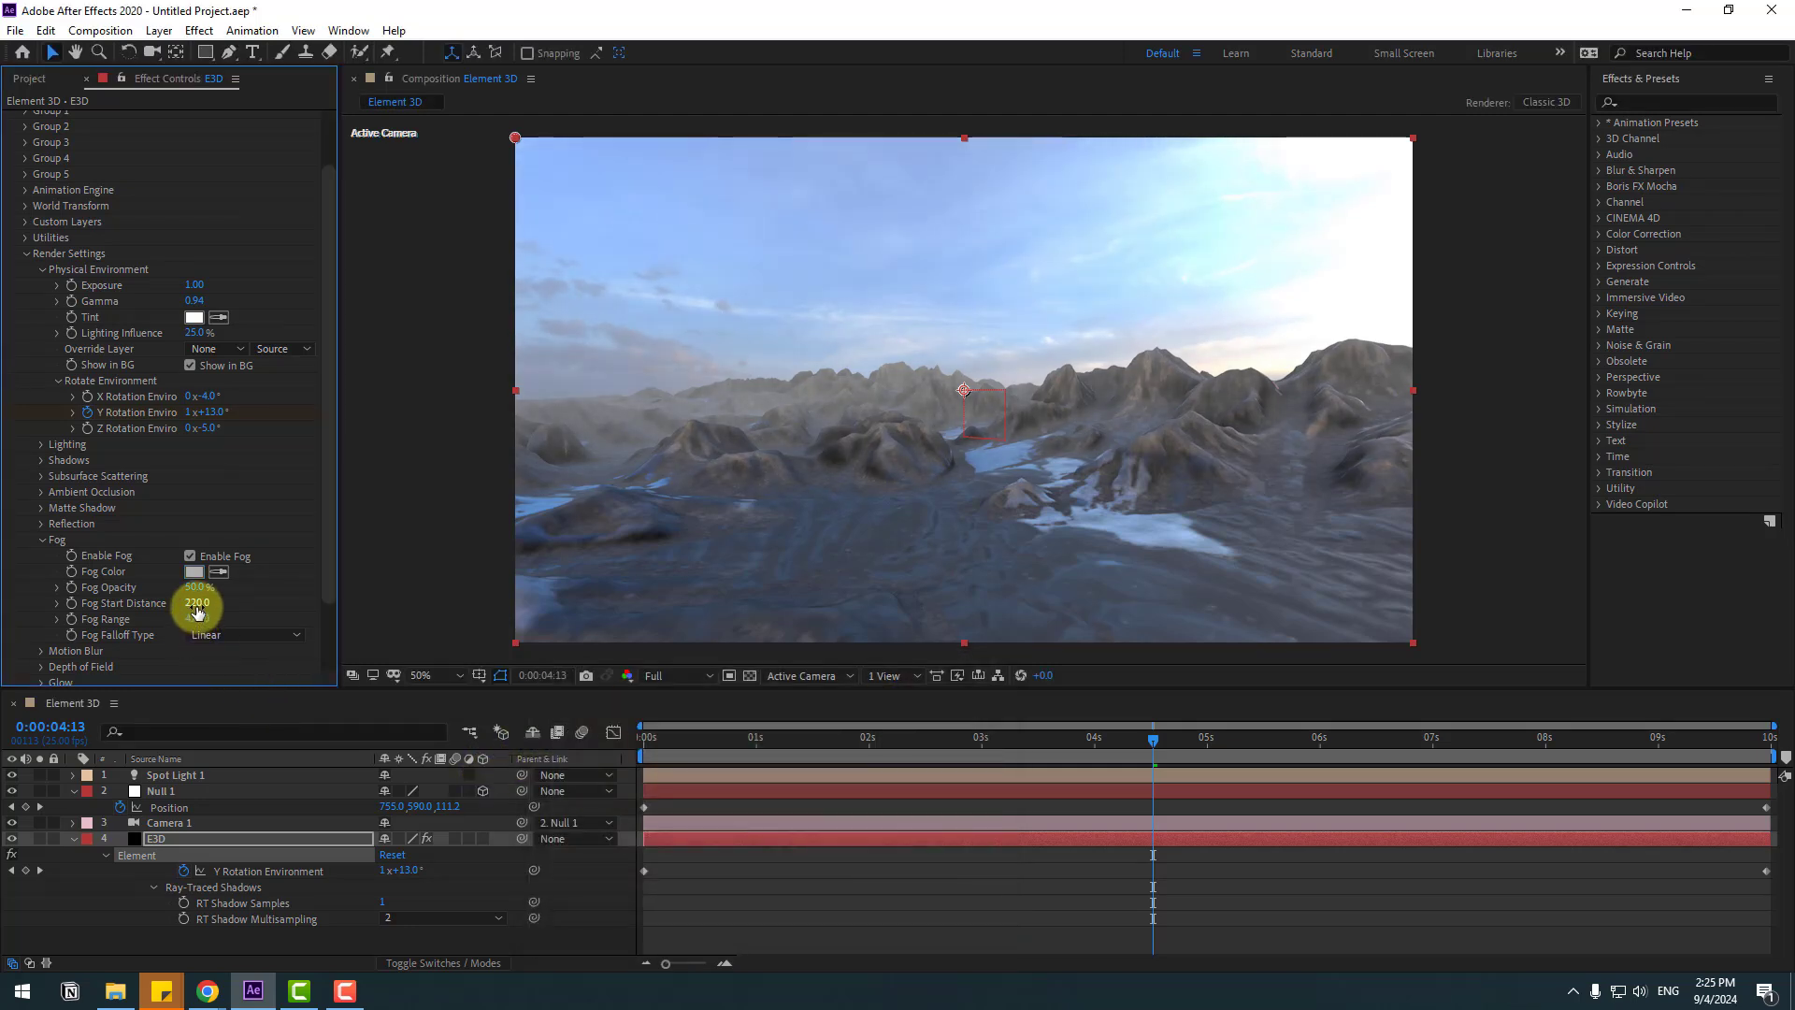
mouse_move(212, 605)
left_mouse_down()
mouse_move(173, 608)
mouse_move(215, 614)
left_mouse_up()
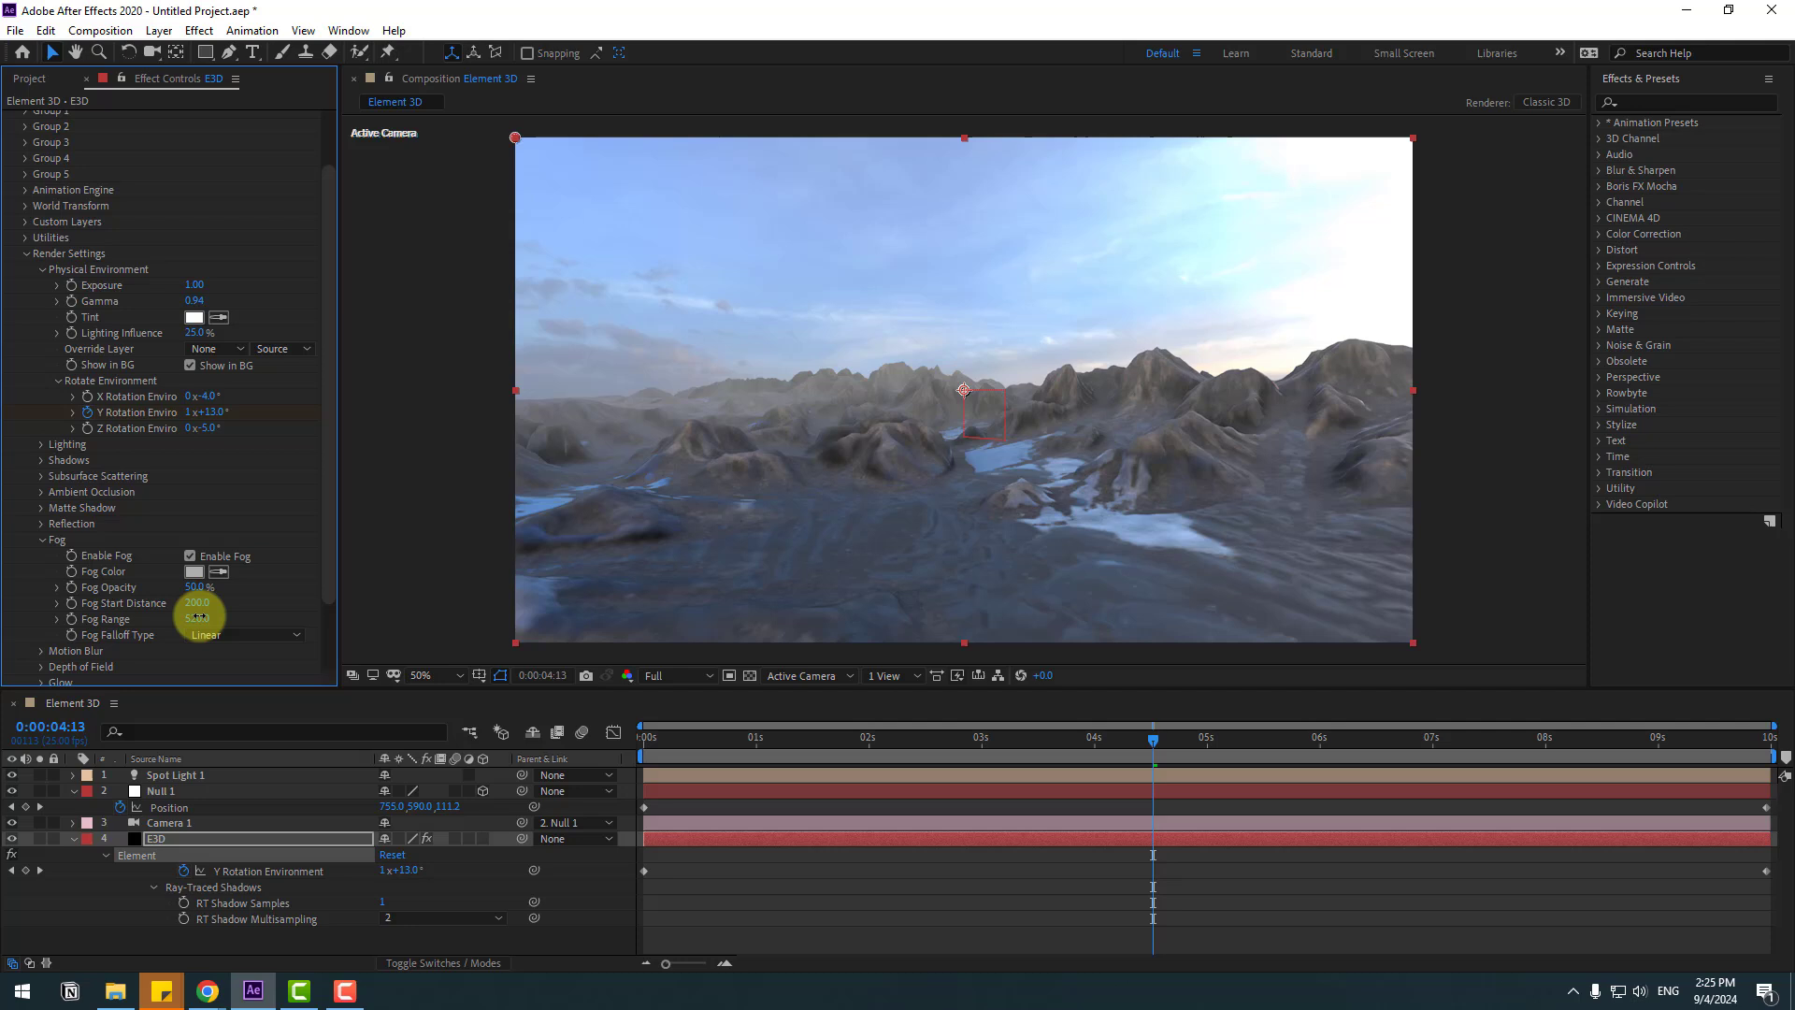
left_click_drag(1025, 741, 569, 750)
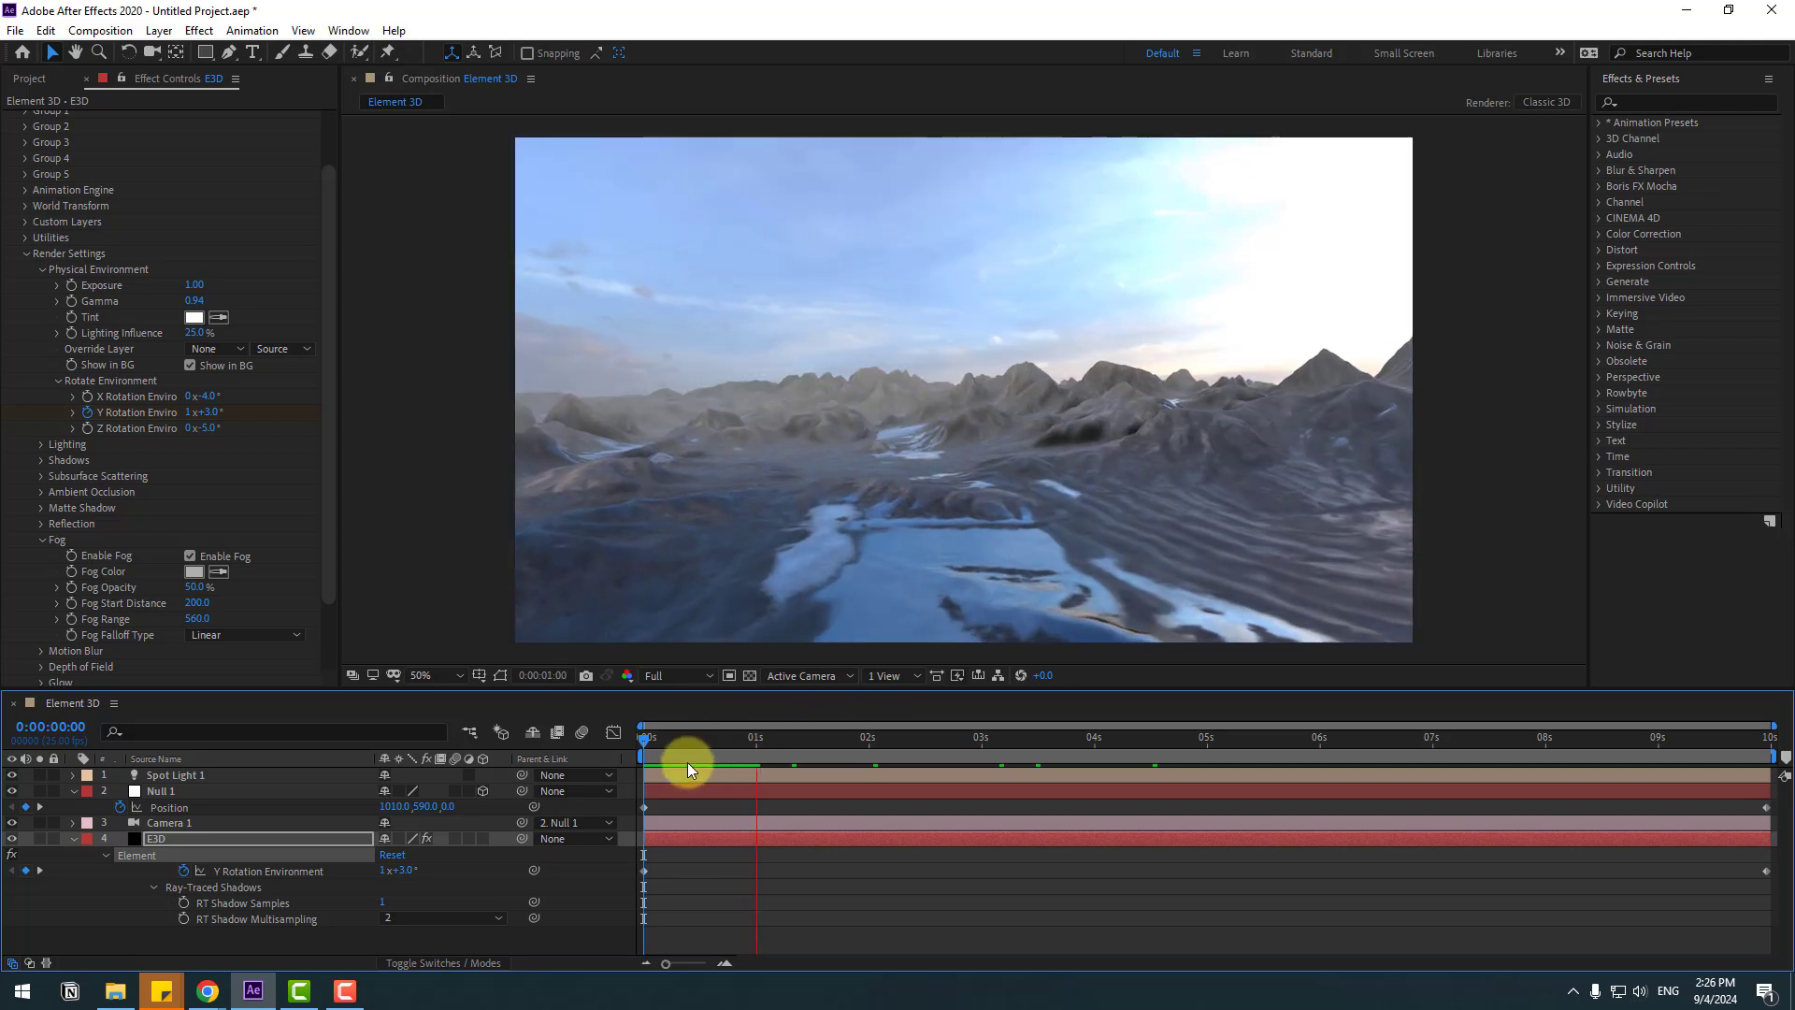
- Tint the fog pale sky blue A0D7FA and preview the fly-through from the start
mouse_move(687, 761)
left_mouse_down()
mouse_move(703, 756)
mouse_move(673, 761)
mouse_move(681, 734)
mouse_move(586, 725)
mouse_move(557, 701)
left_mouse_up()
left_click(204, 574)
left_click(805, 800)
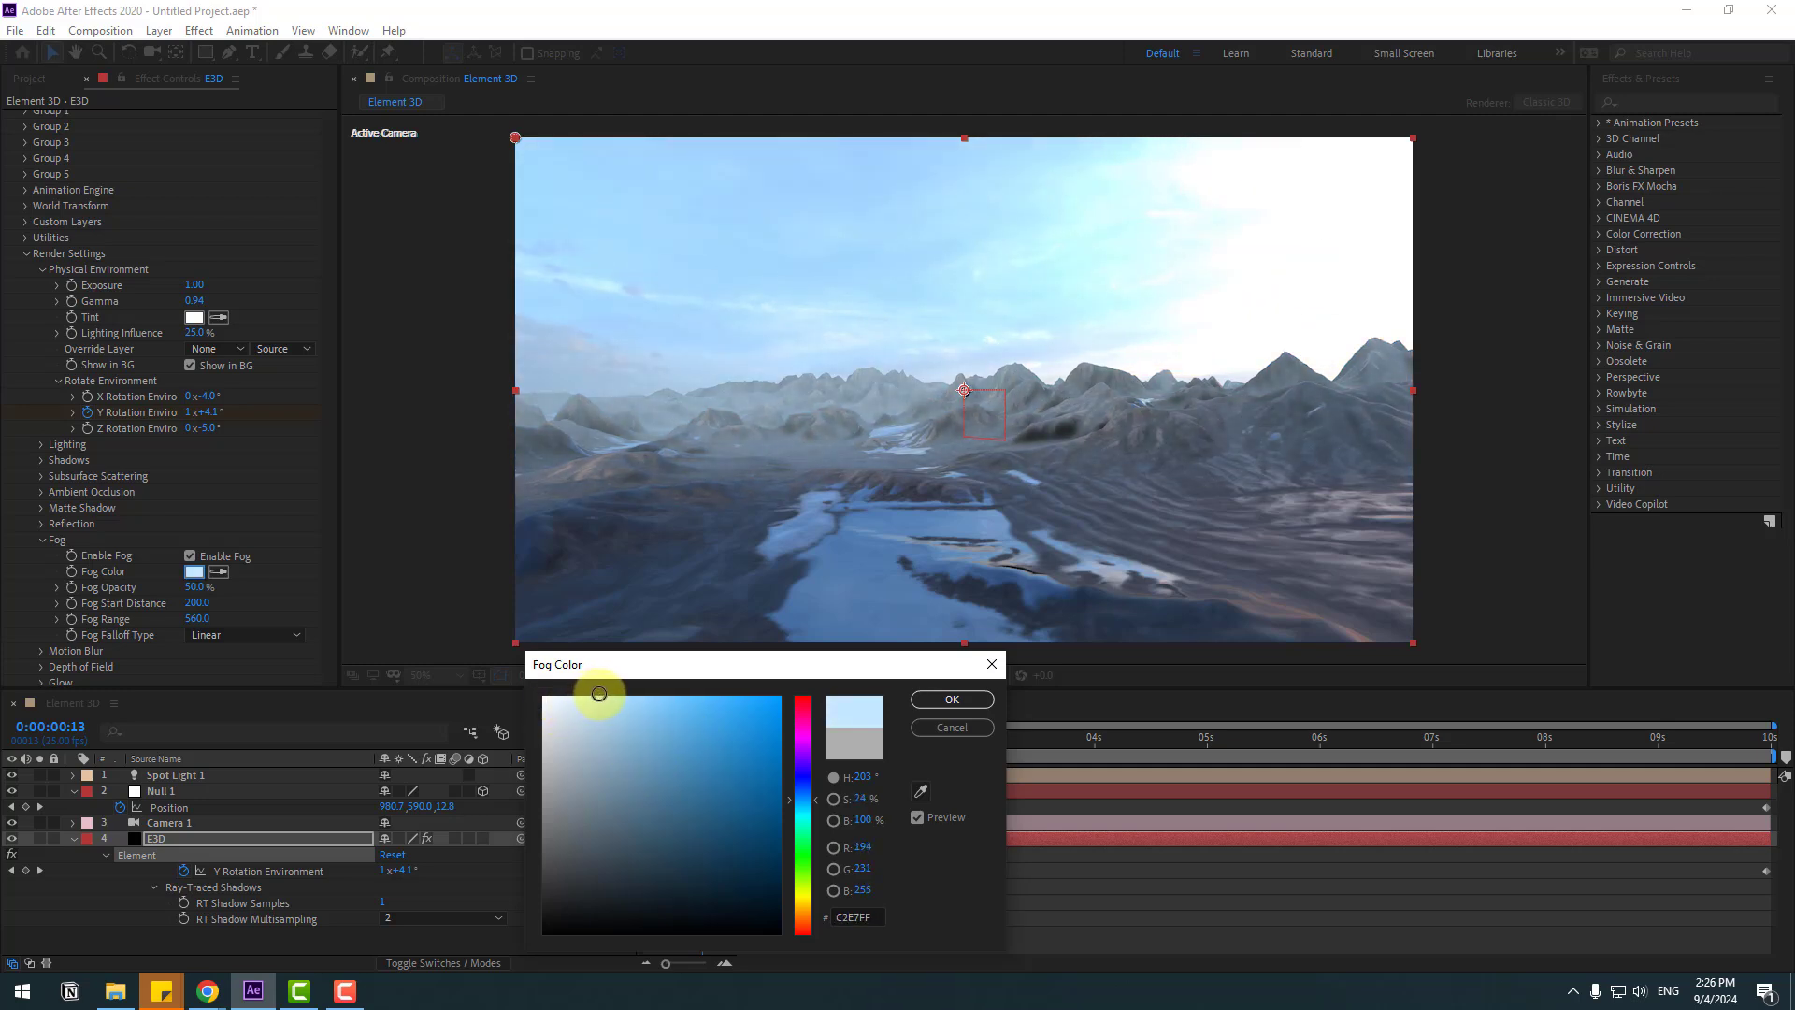
left_click_drag(630, 712, 636, 704)
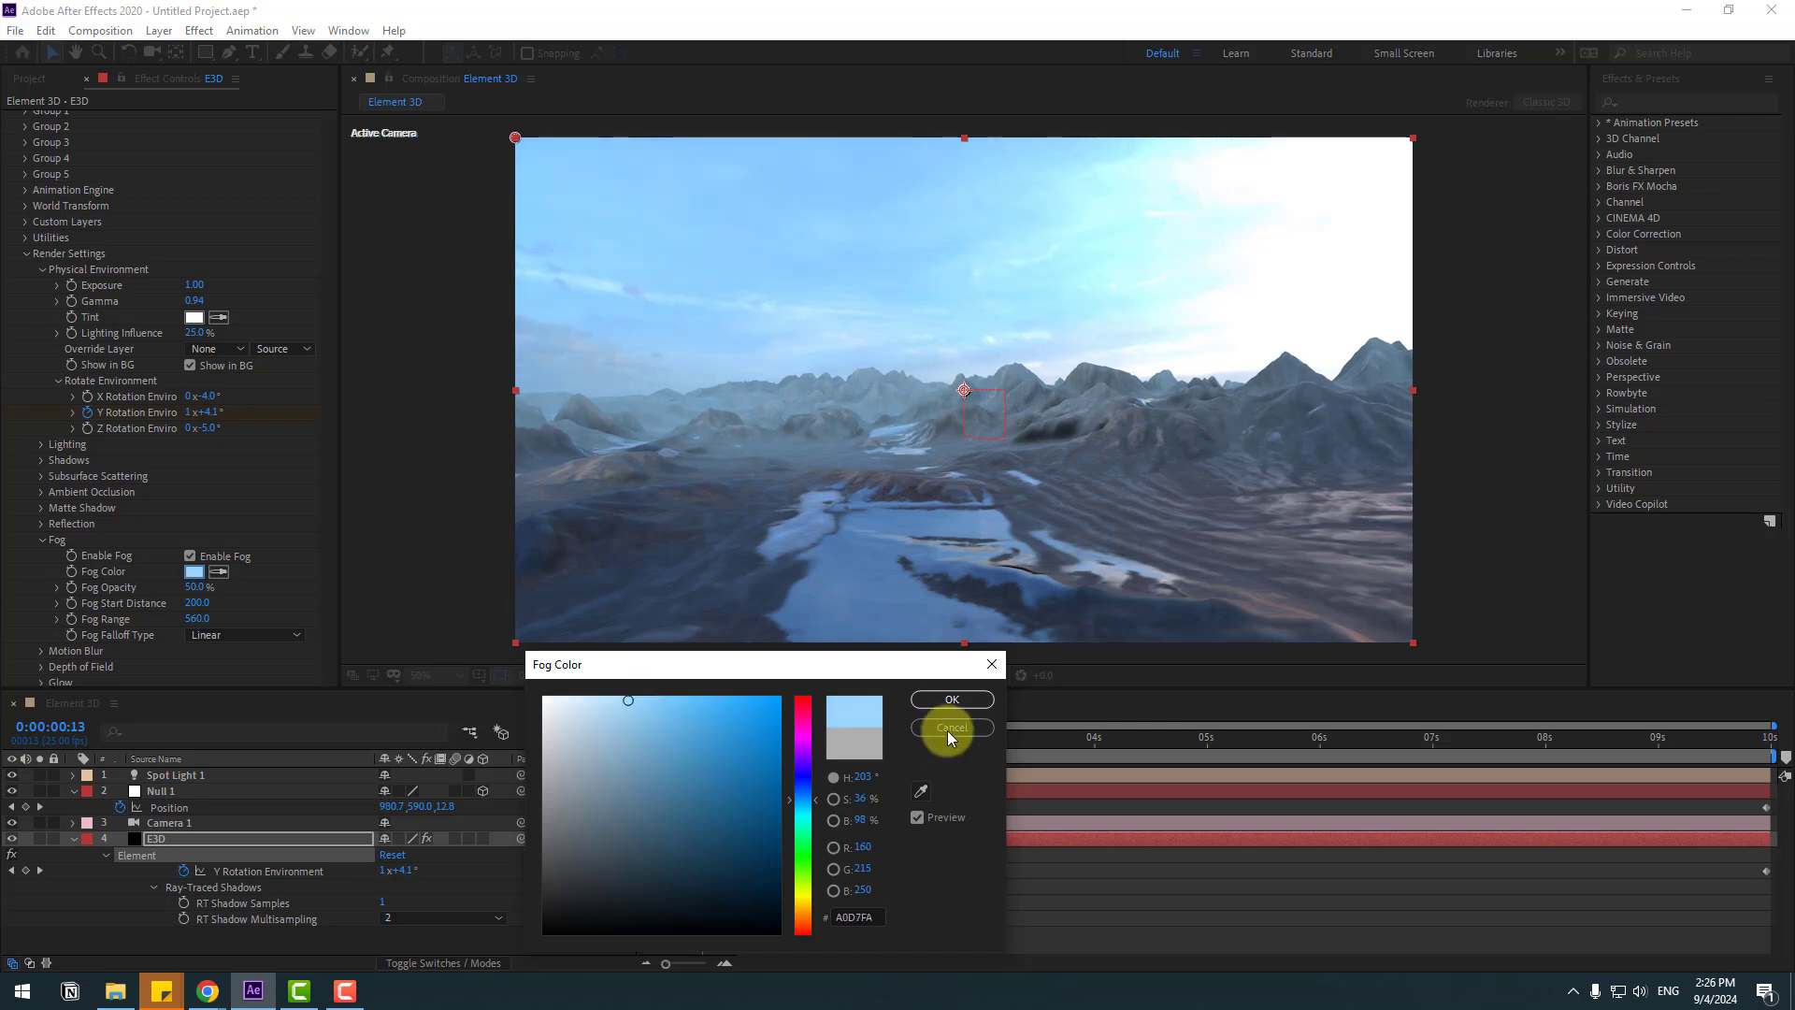
key("Return")
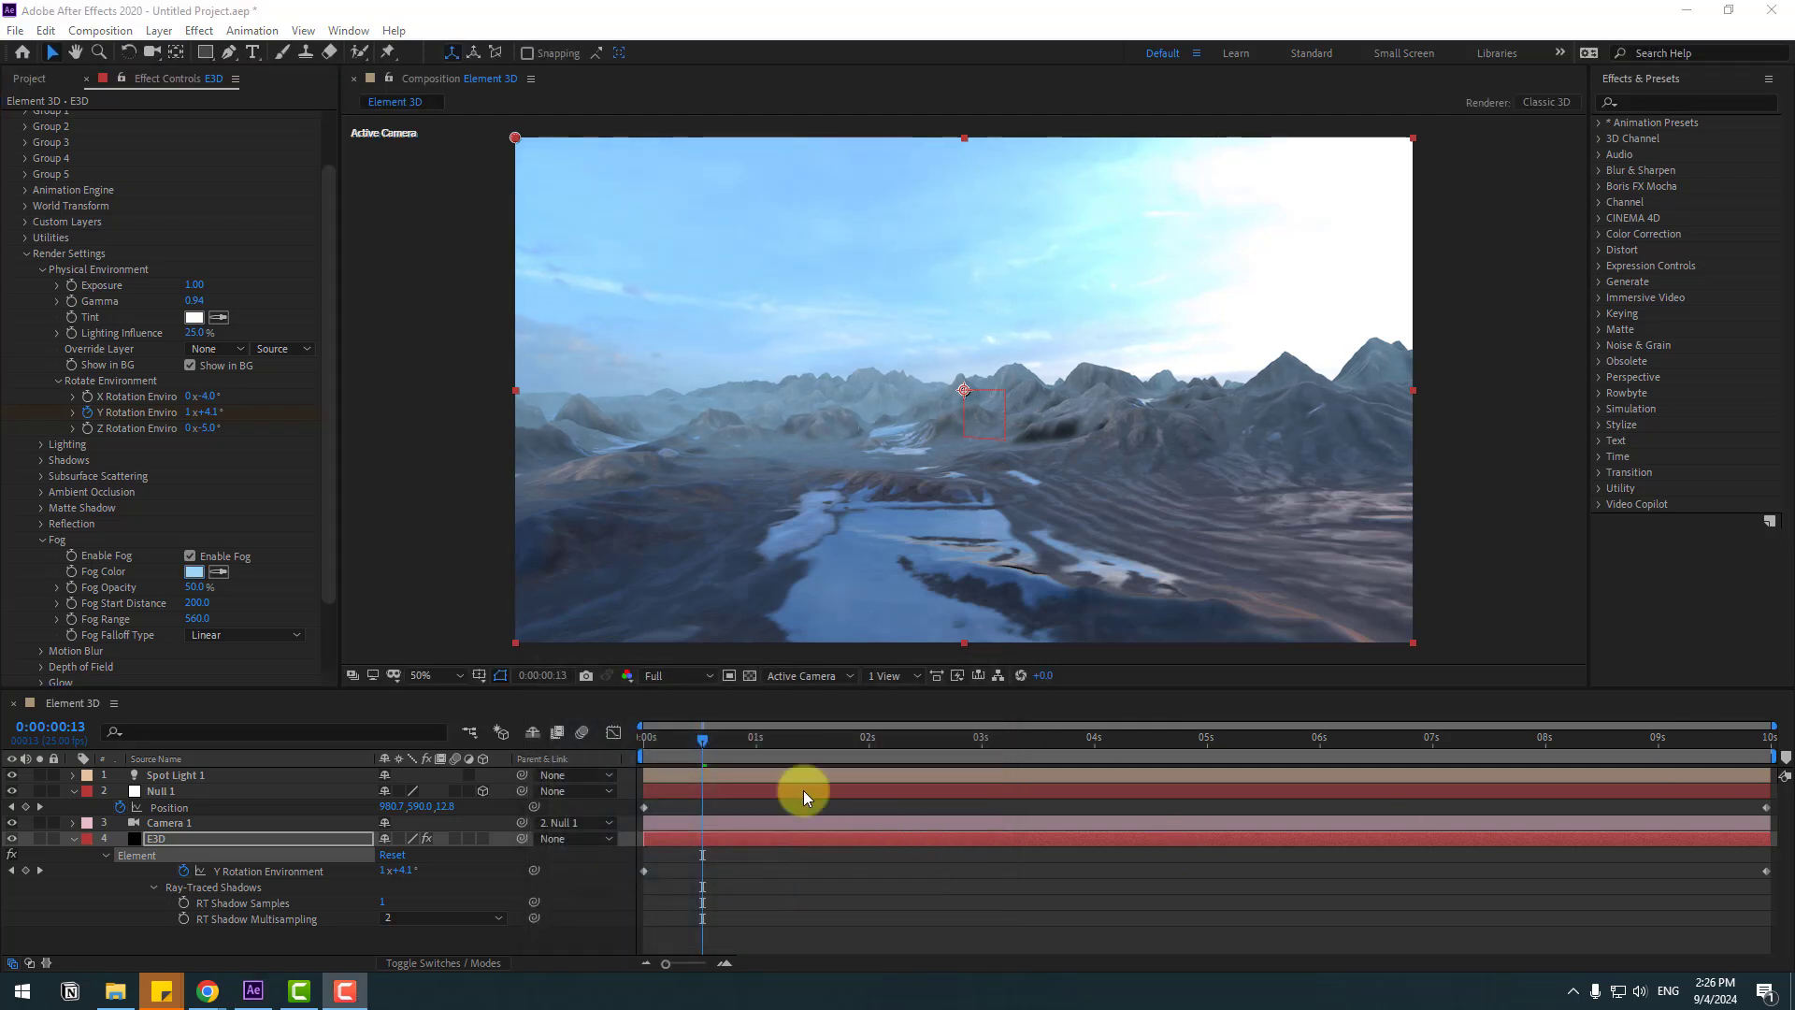
left_click(614, 750)
key("space")
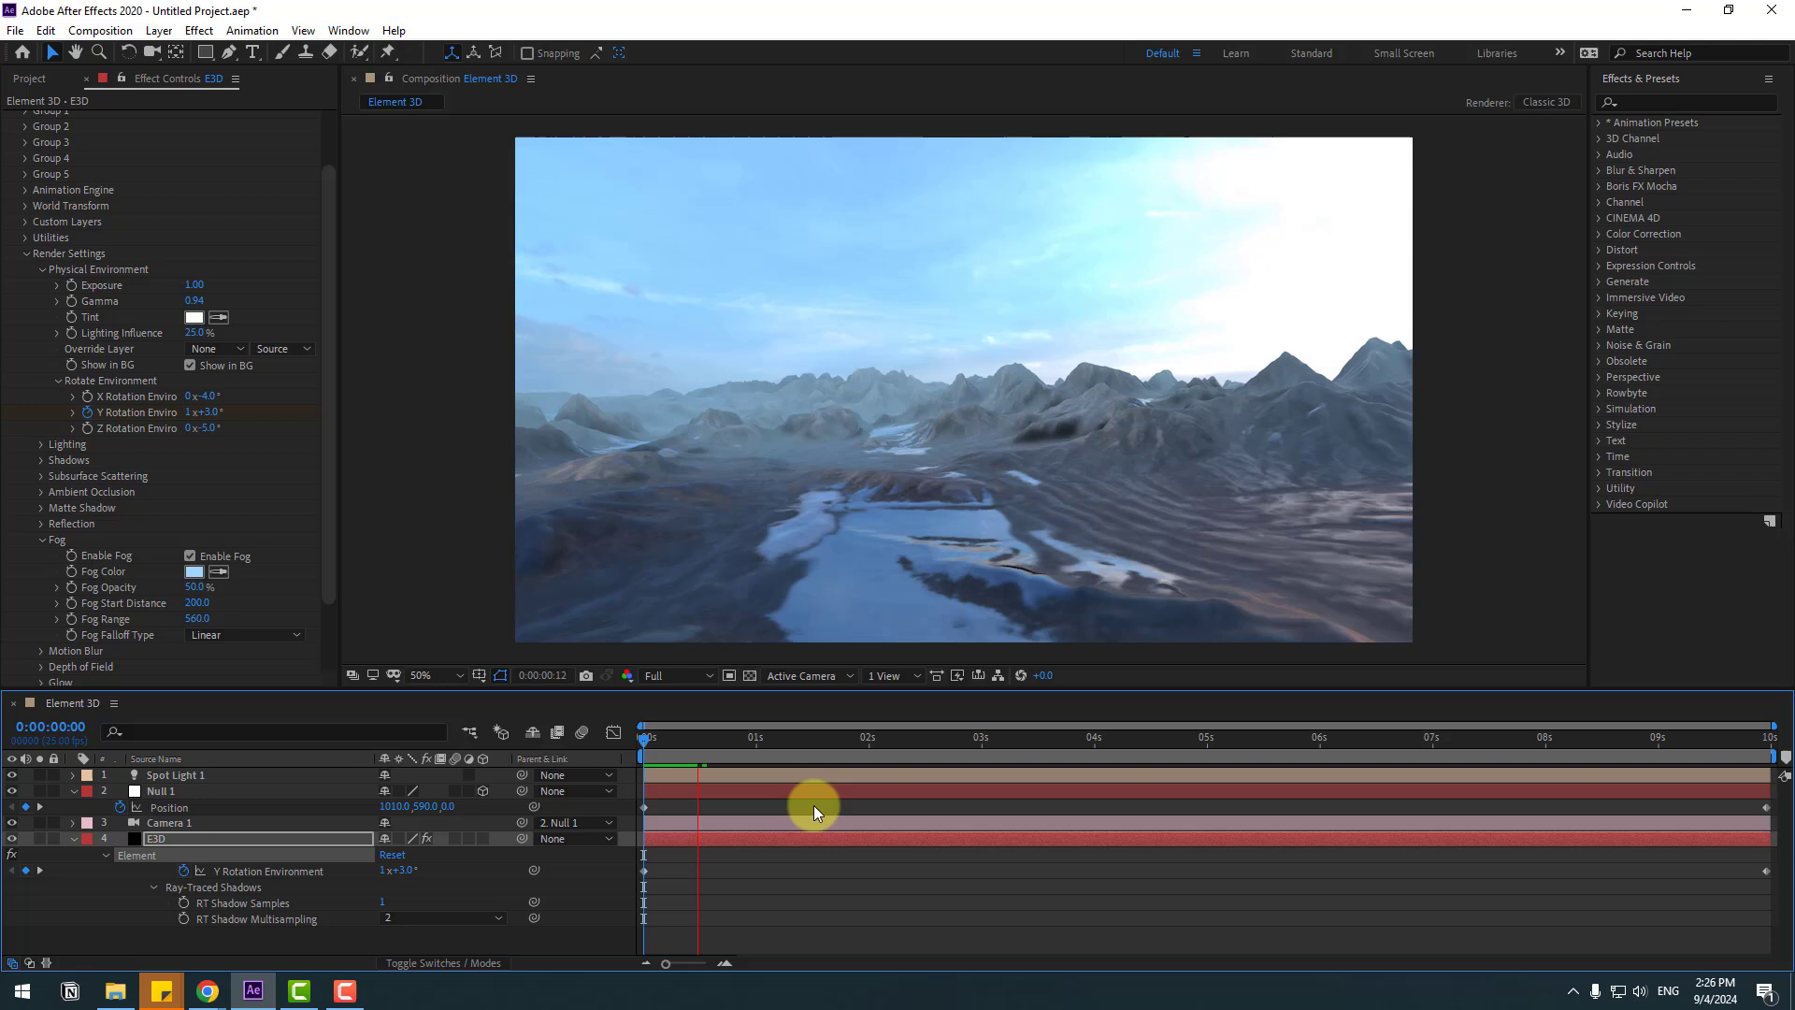